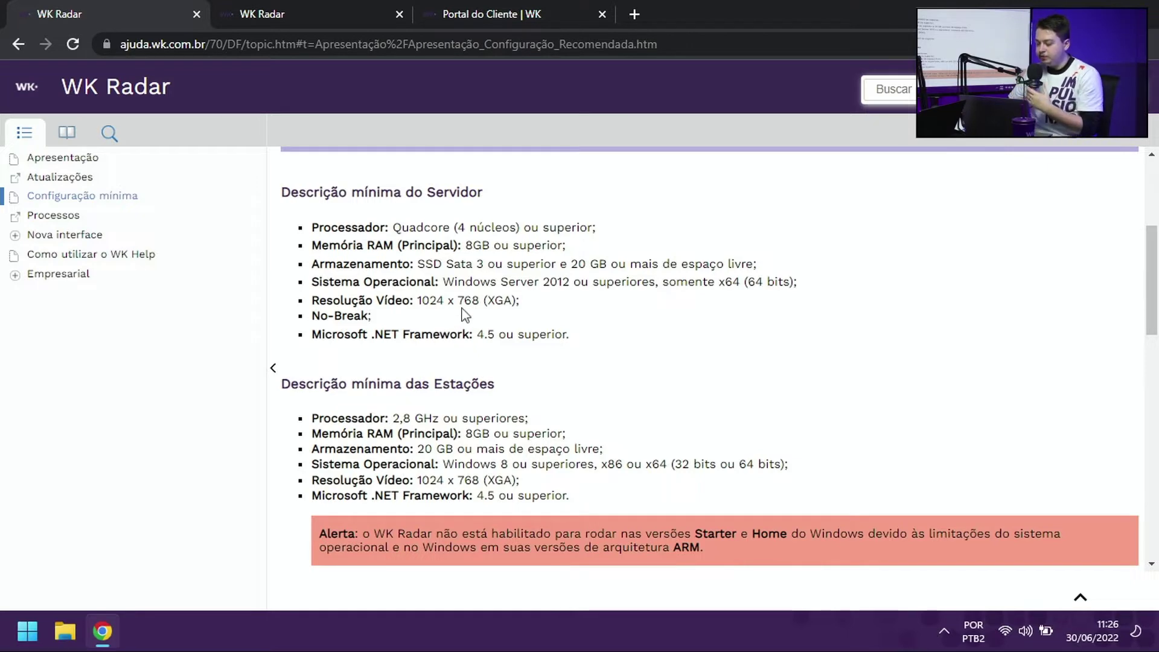
Step: Scroll to Múltiplos processadores físicos and expand Forma A to show its Memória A / Memória B diagram
{"action": "scroll", "coordinate": [463, 313], "scroll_direction": "down", "scroll_amount": 3}
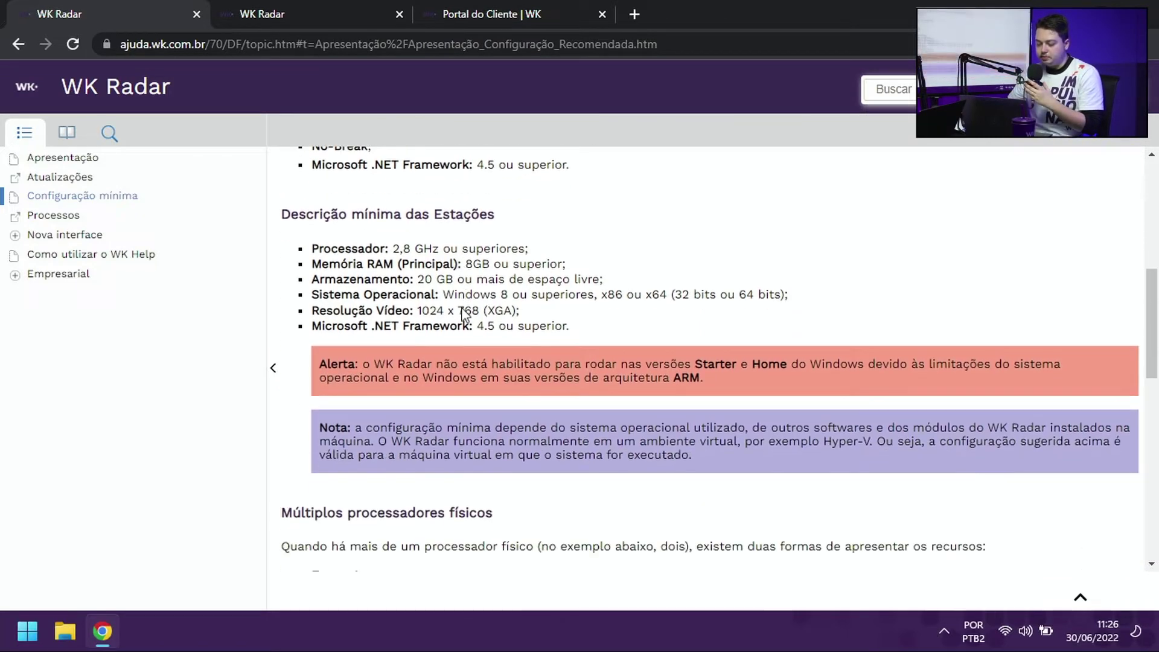
{"action": "scroll", "coordinate": [473, 248], "scroll_direction": "down", "scroll_amount": 5}
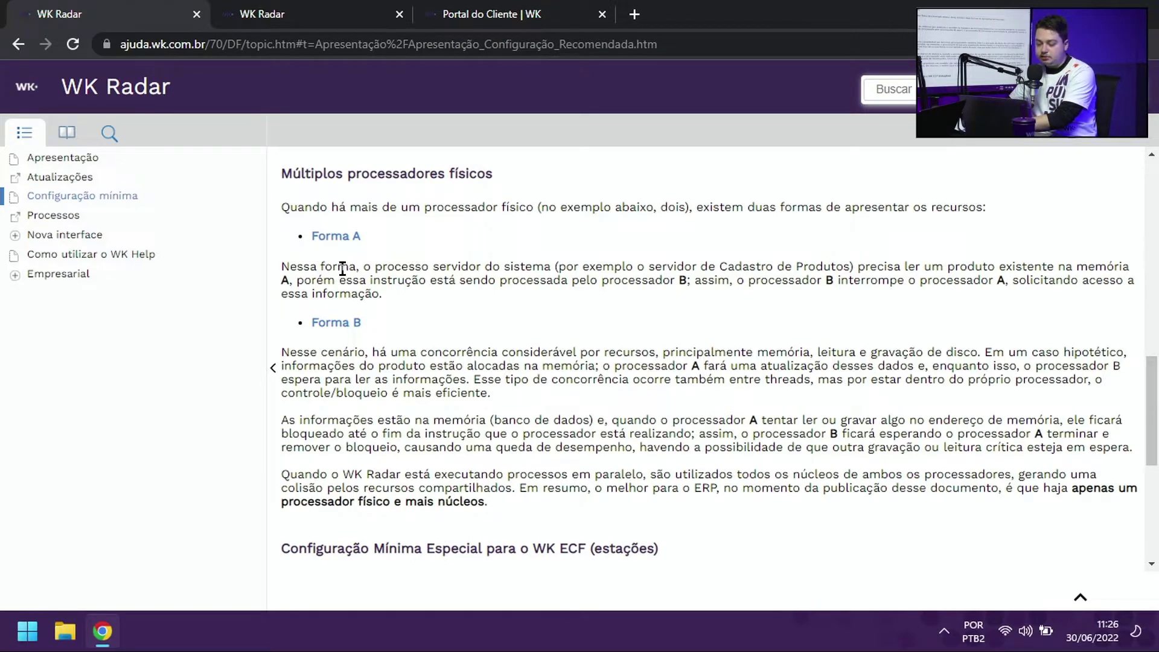
{"action": "left_click", "coordinate": [349, 238]}
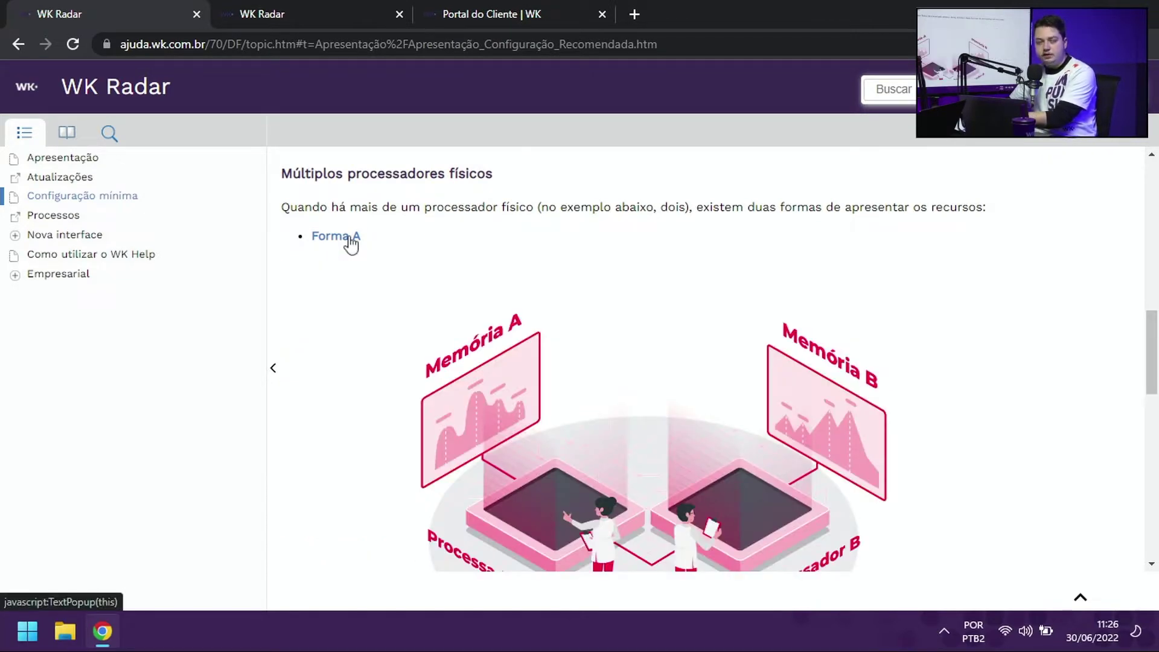
{"action": "left_click", "coordinate": [350, 238]}
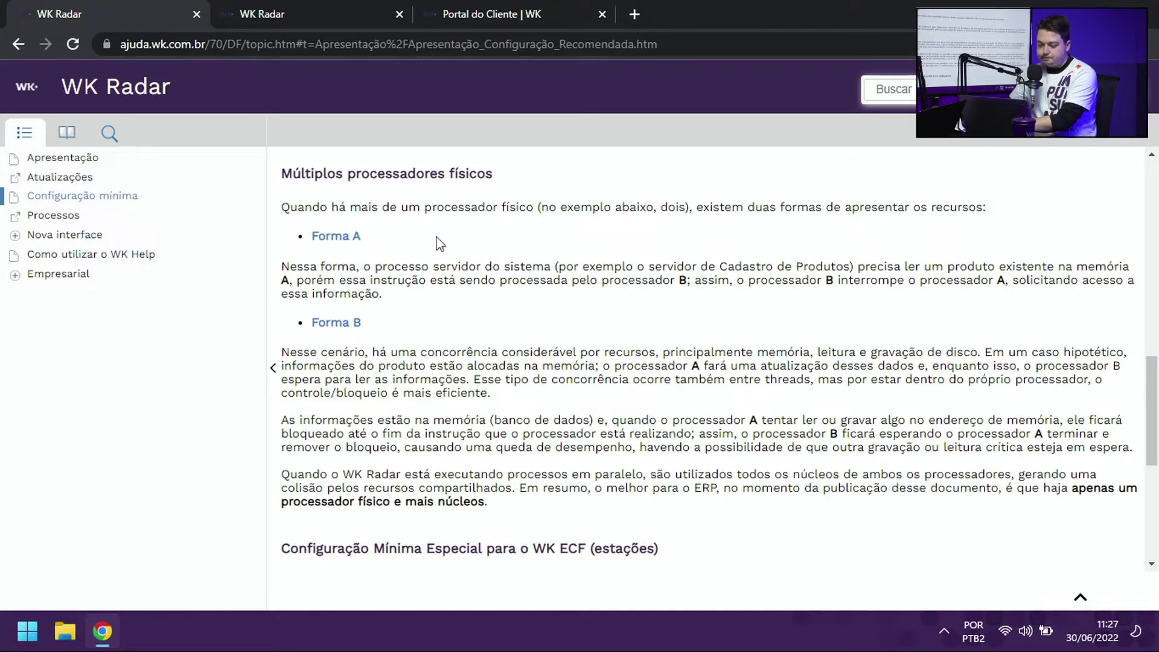
{"action": "scroll", "coordinate": [439, 235], "scroll_direction": "up", "scroll_amount": 1}
{"action": "scroll", "coordinate": [438, 235], "scroll_direction": "up", "scroll_amount": 5}
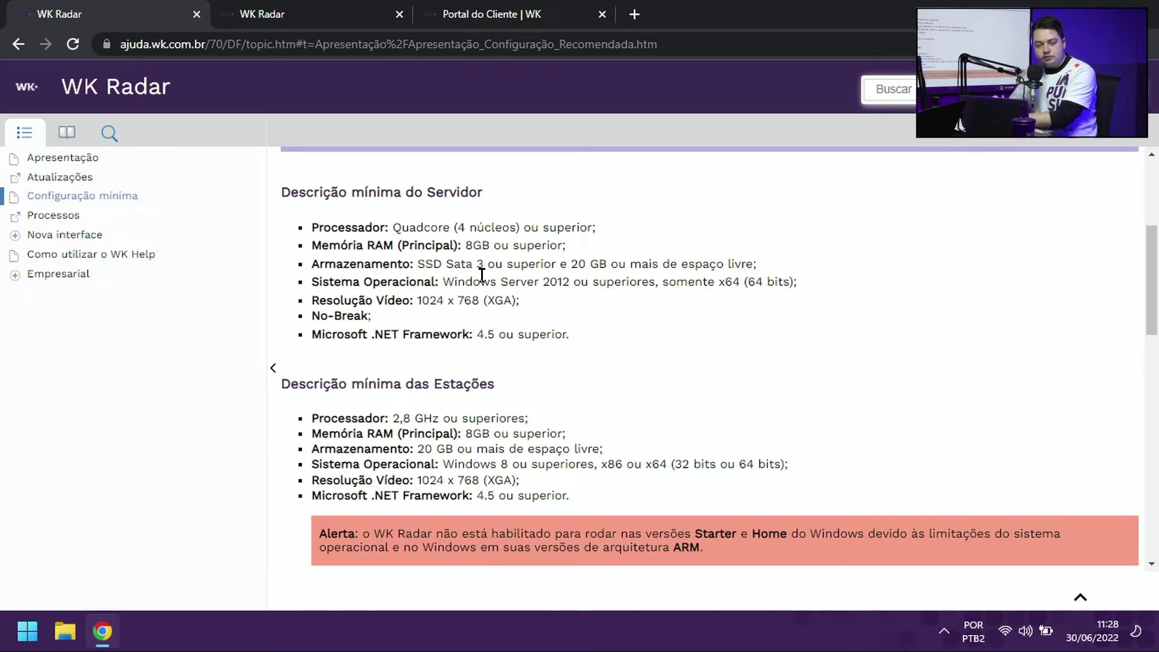
Step: Switch to the second WK Radar tab showing the Nova interface topic
{"action": "left_click", "coordinate": [321, 18]}
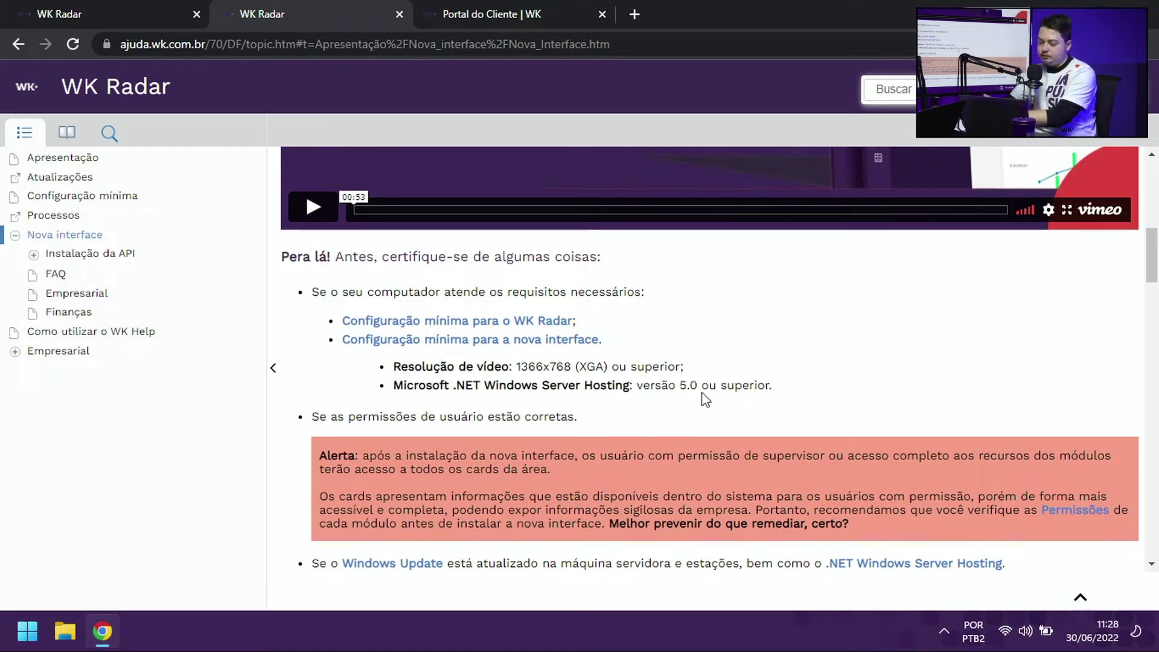
Step: Close both WK Radar help tabs, leaving the Portal do Cliente home page
{"action": "middle_click", "coordinate": [147, 6]}
{"action": "middle_click", "coordinate": [128, 6]}
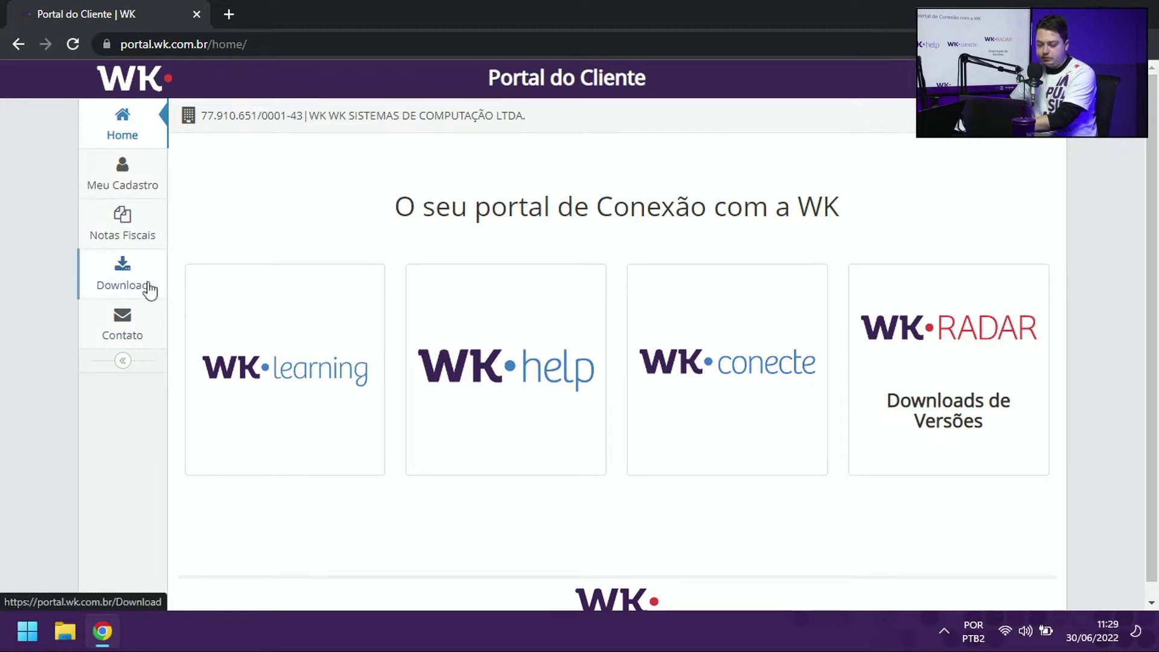
Step: Download the Radar 7.0 installation package and view the Instalador archive in Downloads
{"action": "left_click", "coordinate": [126, 273]}
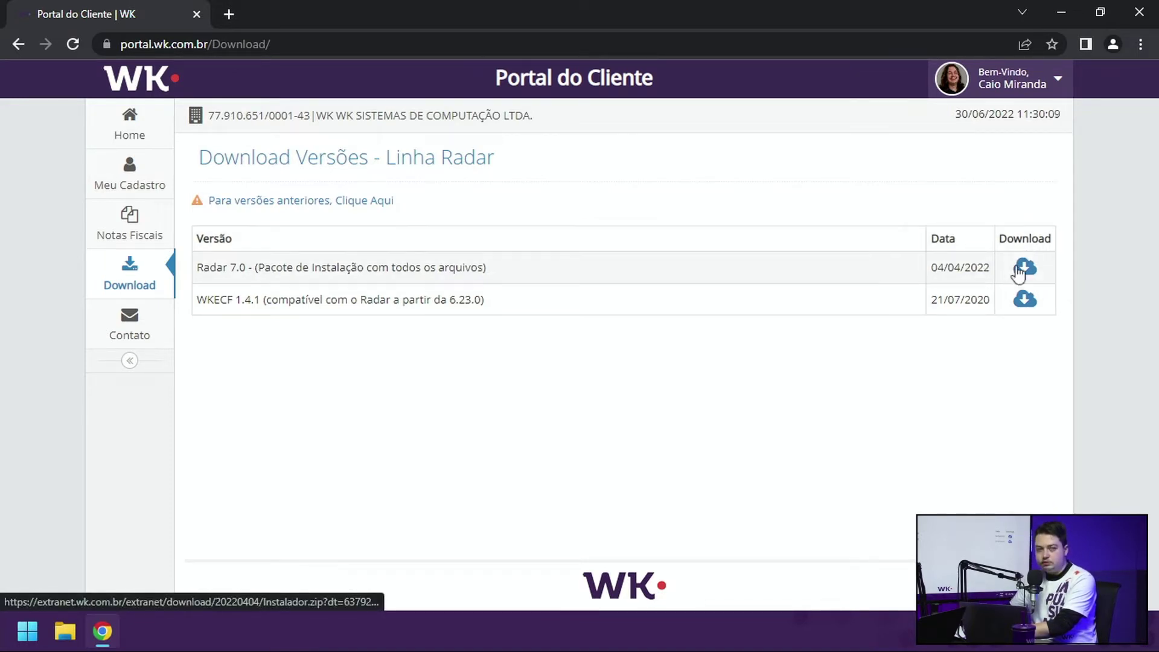
{"action": "left_click", "coordinate": [1021, 269]}
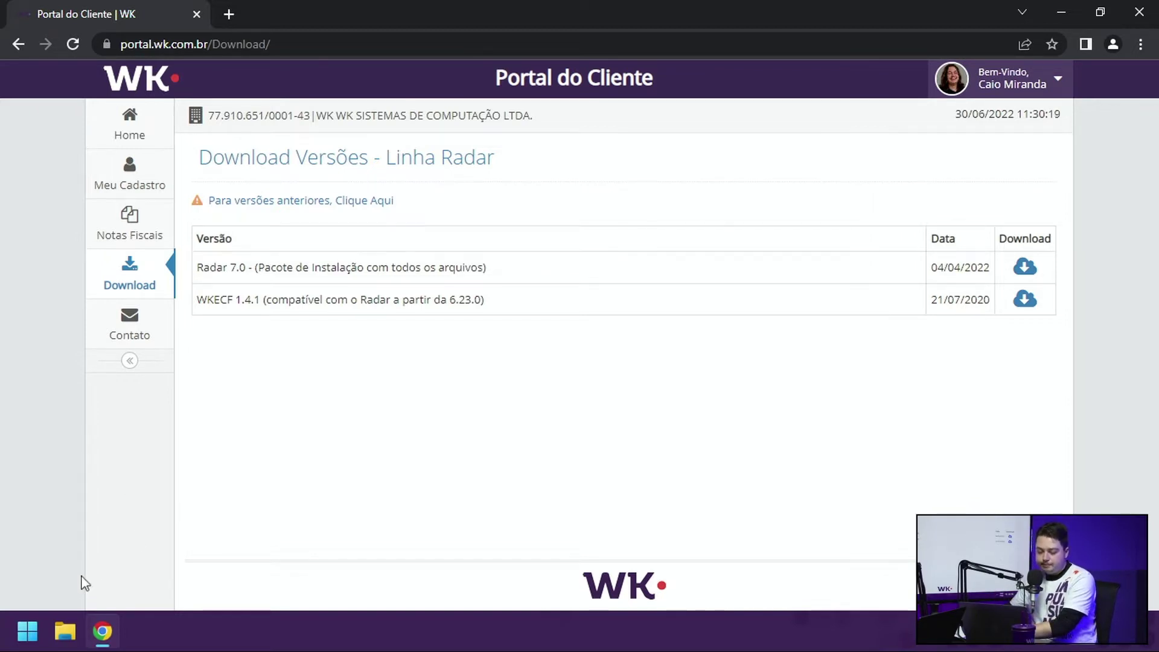
{"action": "left_click", "coordinate": [60, 639]}
{"action": "left_click", "coordinate": [109, 291]}
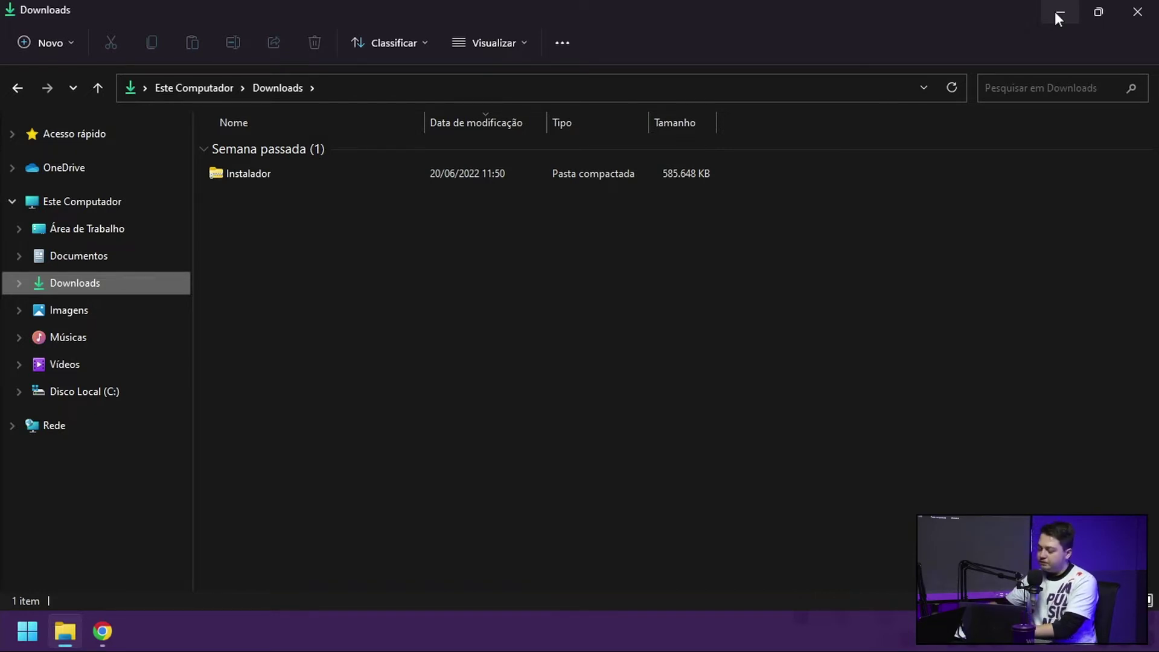
Step: Minimize Explorer and Chrome, then launch lusrmgr.msc from Run and maximize it
{"action": "left_click", "coordinate": [1058, 14]}
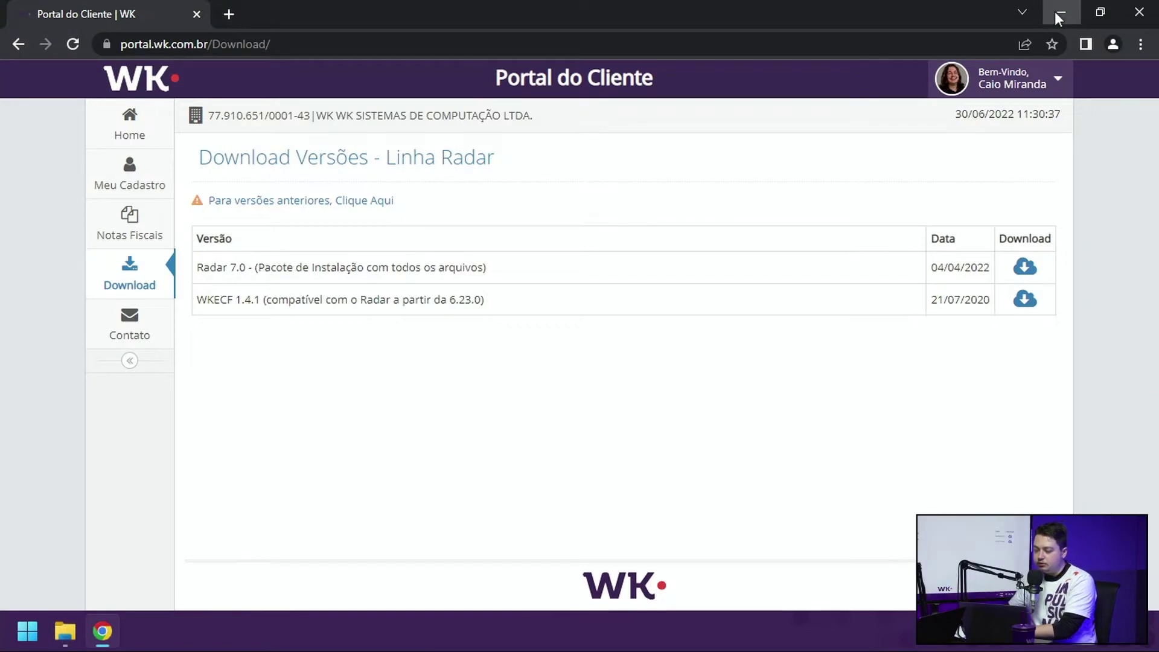
{"action": "left_click", "coordinate": [1057, 13]}
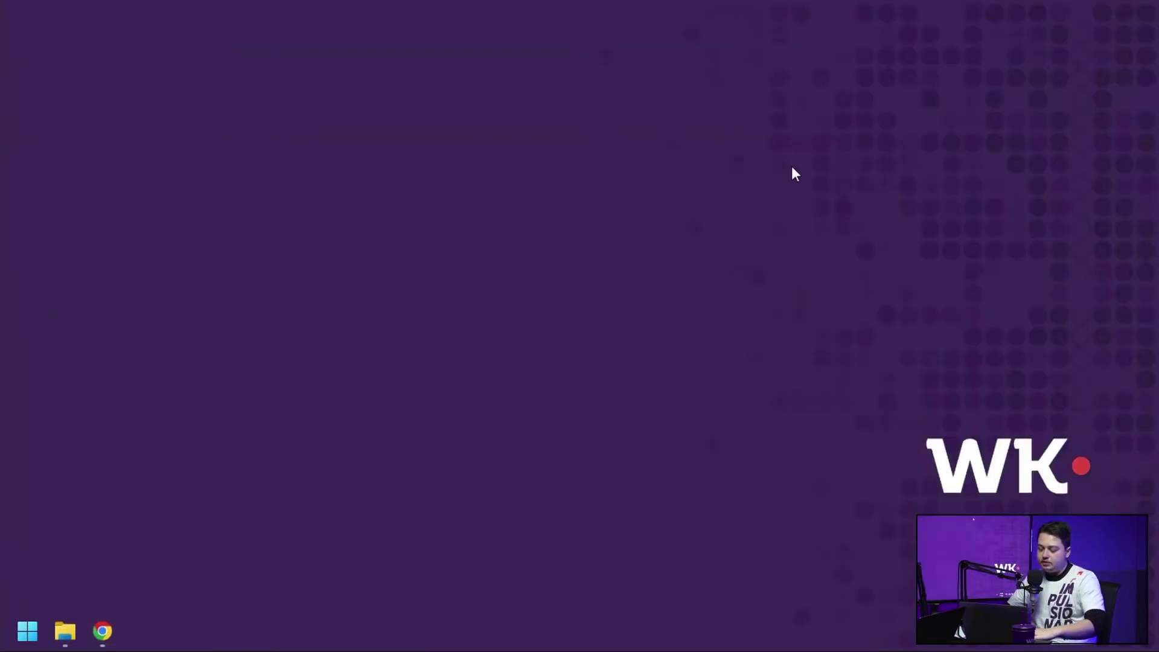
{"action": "key", "text": "super+r"}
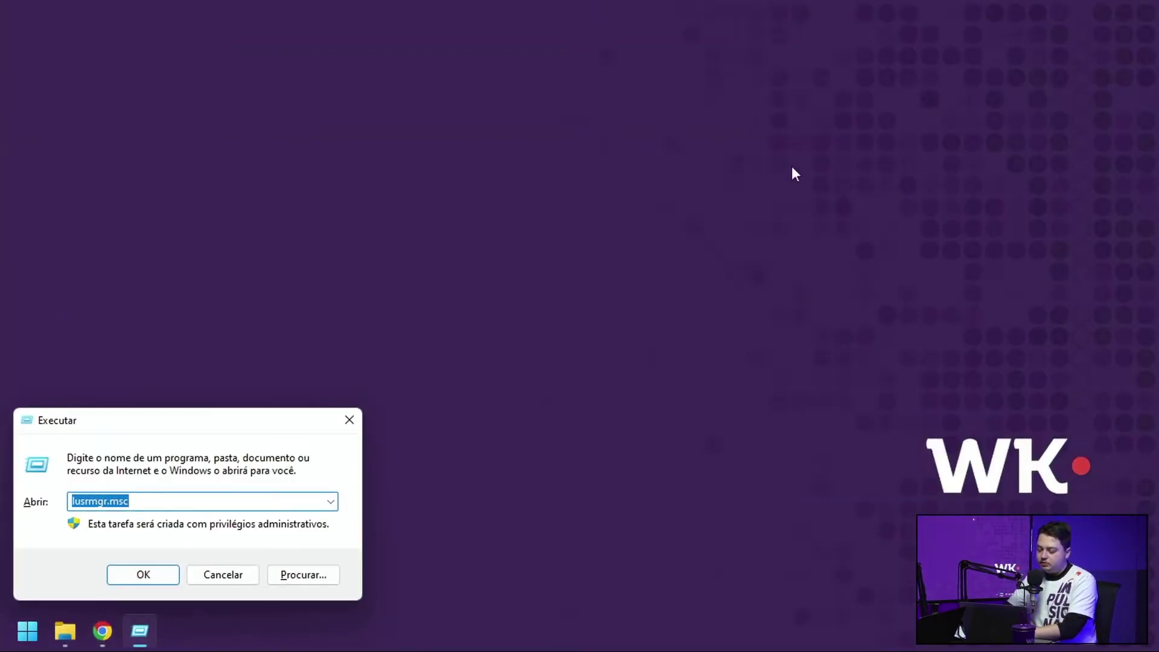
{"action": "key", "text": "Return"}
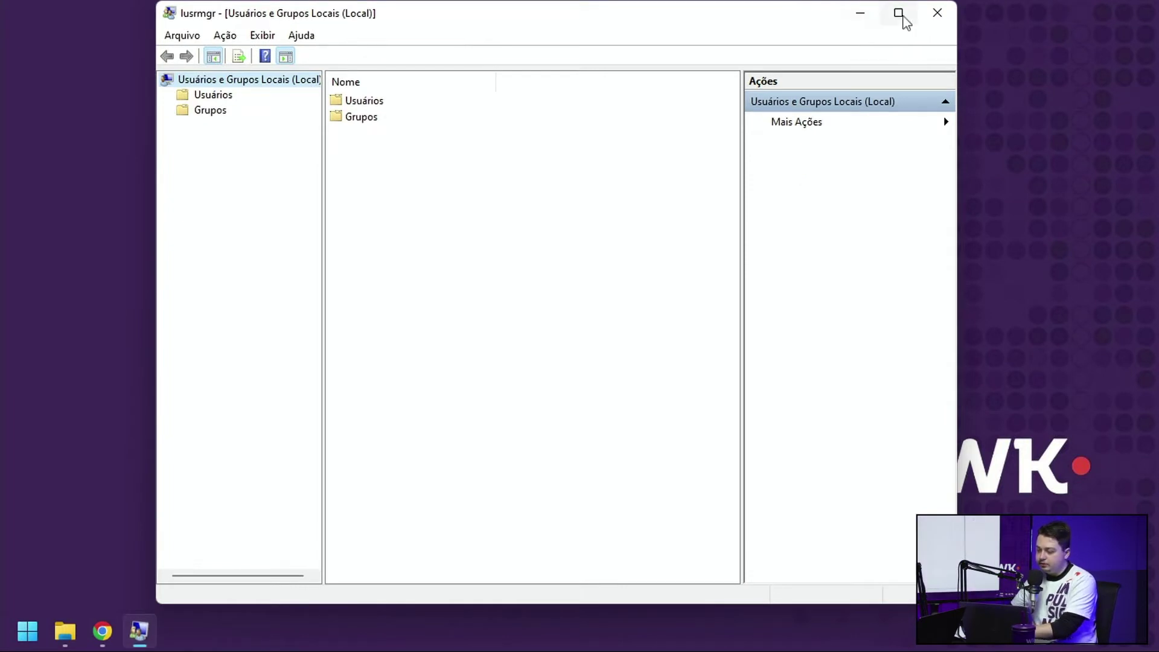
{"action": "left_click", "coordinate": [898, 13]}
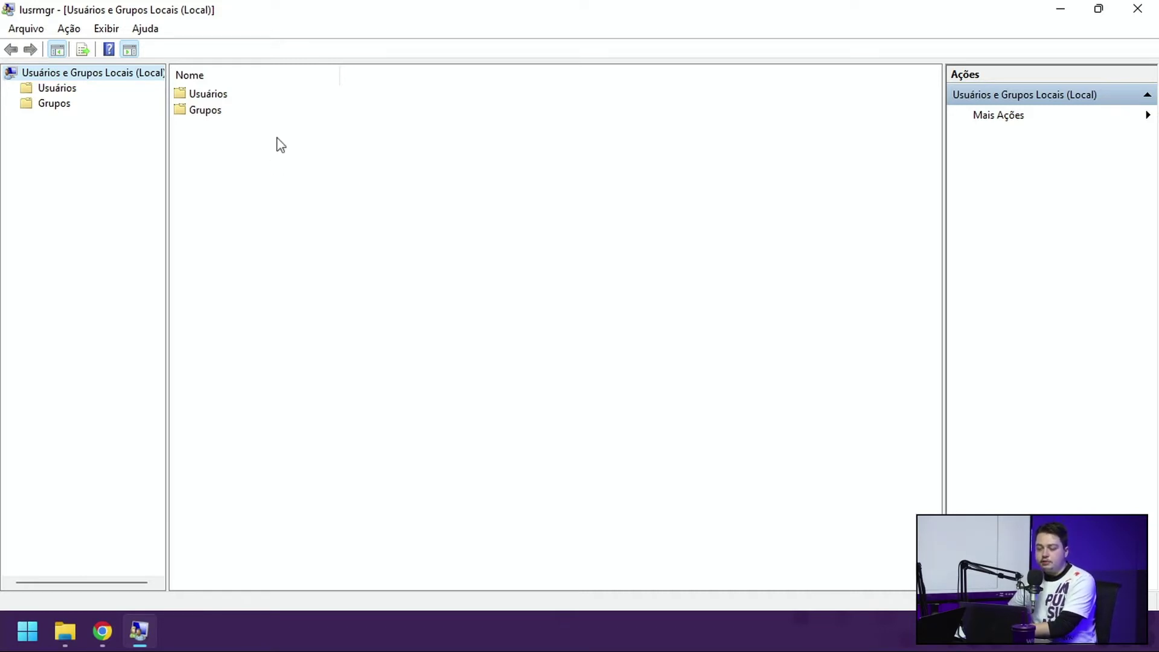
Step: Open the Usuários folder and bring up the context menu on the user list
{"action": "double_click", "coordinate": [219, 95]}
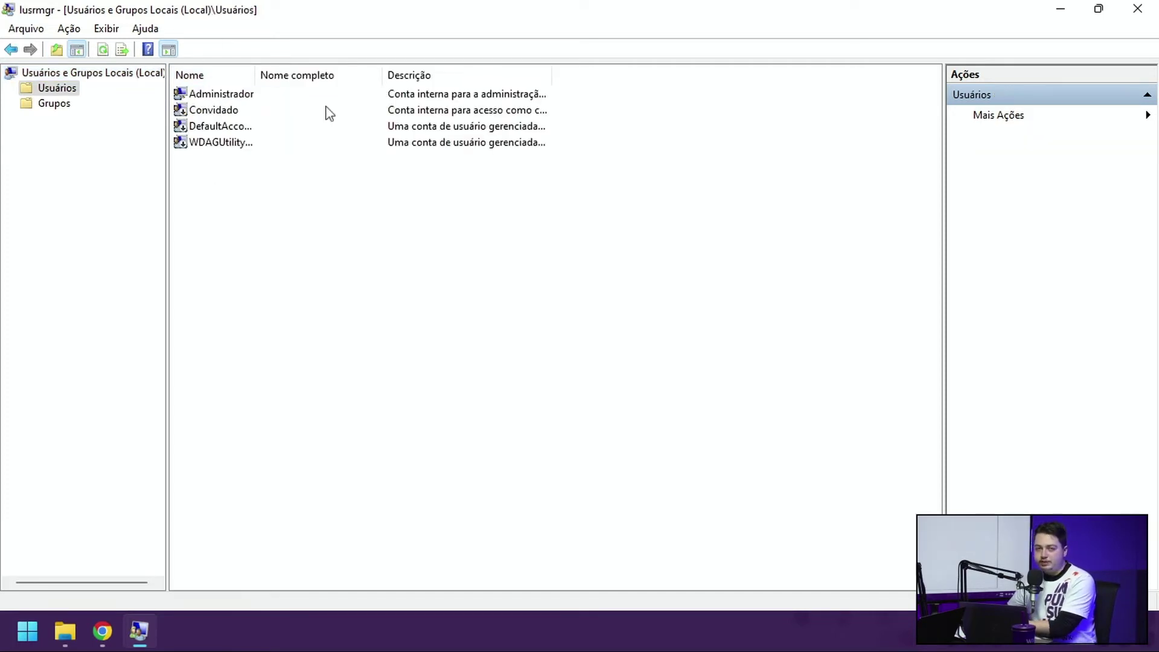
{"action": "right_click", "coordinate": [368, 241]}
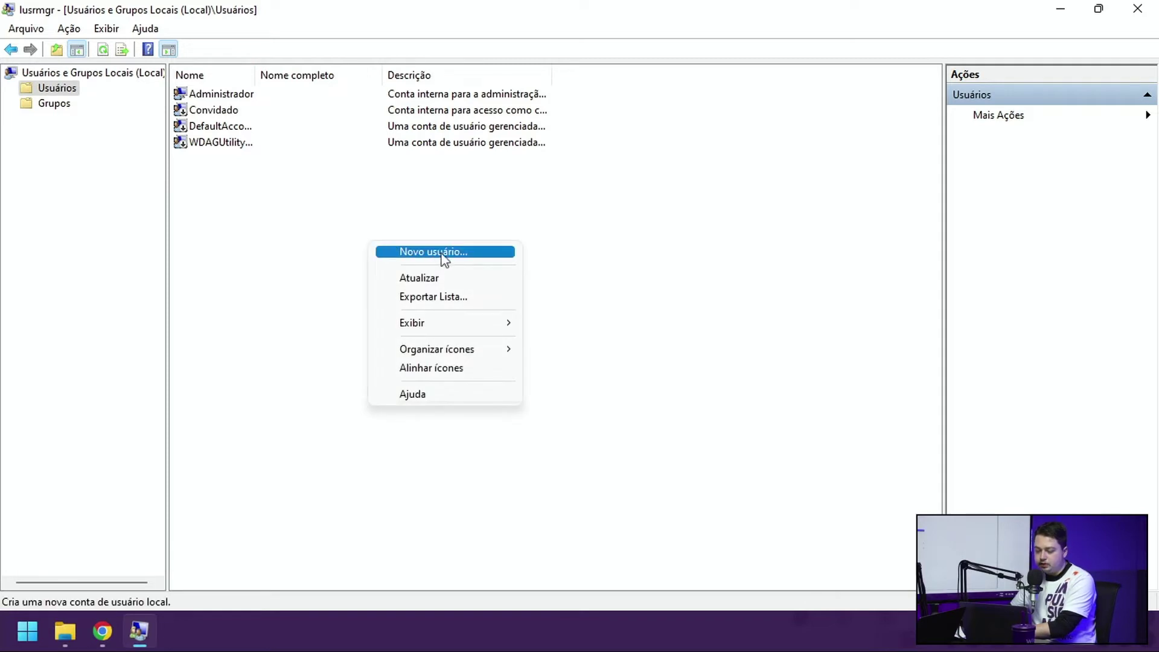
Step: Start a new local user named WKRADAR with full name WKRADAR and enter its password twice
{"action": "left_click", "coordinate": [442, 252]}
{"action": "mouse_move", "coordinate": [510, 163]}
{"action": "left_mouse_down"}
{"action": "mouse_move", "coordinate": [454, 175]}
{"action": "mouse_move", "coordinate": [511, 154]}
{"action": "left_mouse_up"}
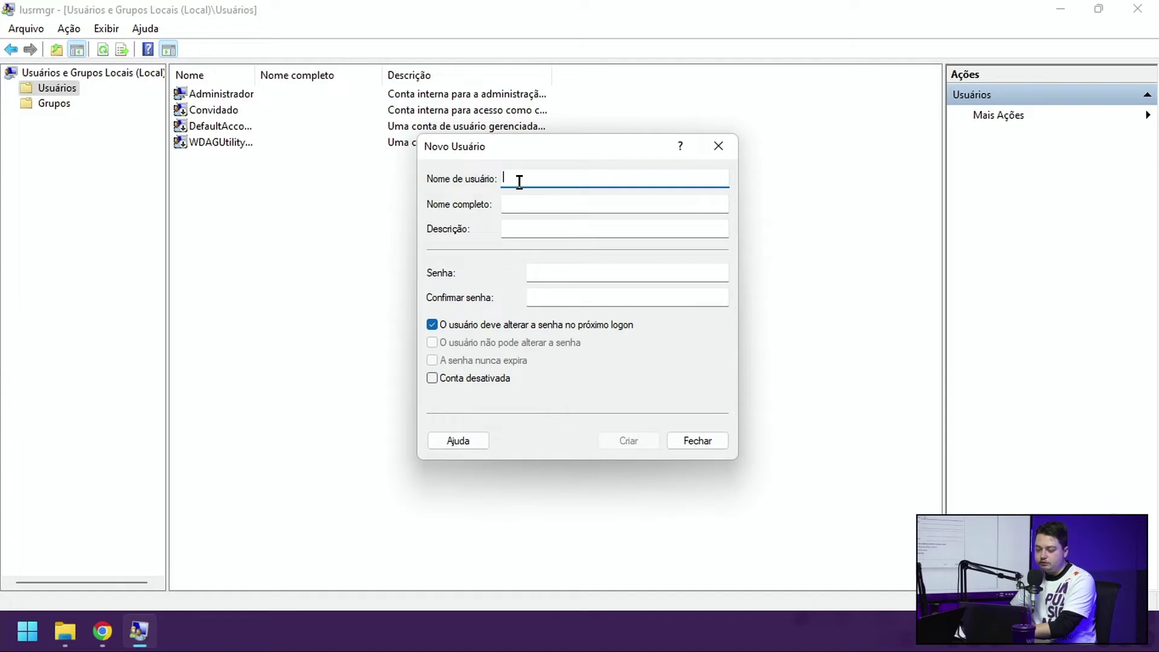
{"action": "type", "text": "WKRADAR"}
{"action": "key", "text": "Tab"}
{"action": "type", "text": "WKRADAR"}
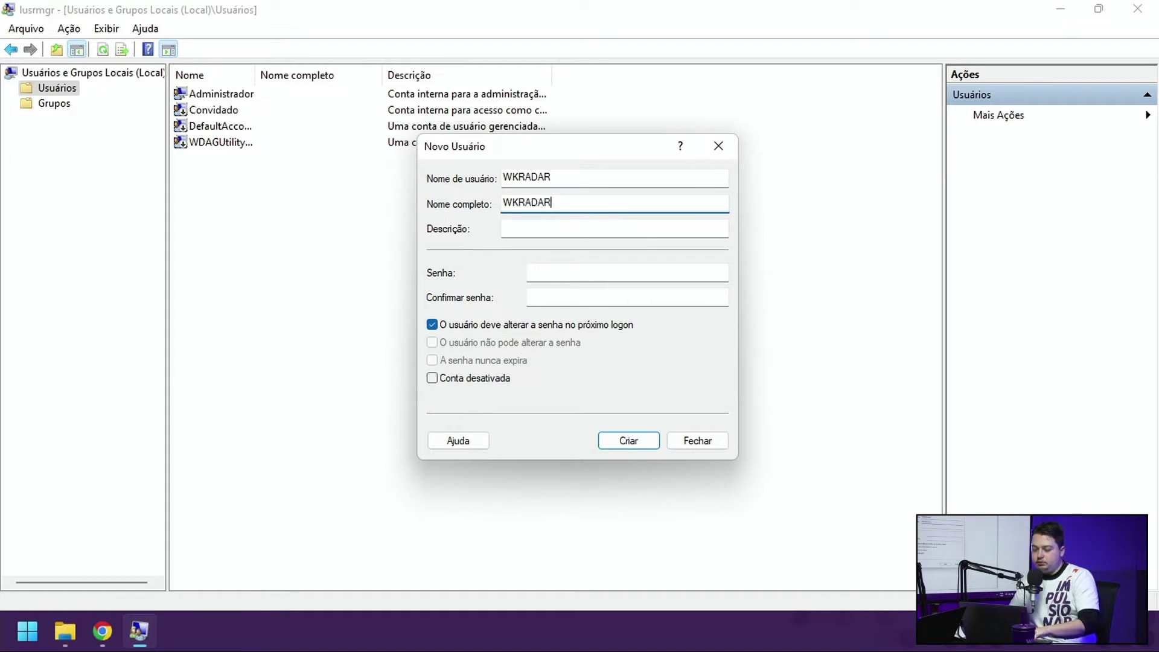
{"action": "key", "text": "Tab"}
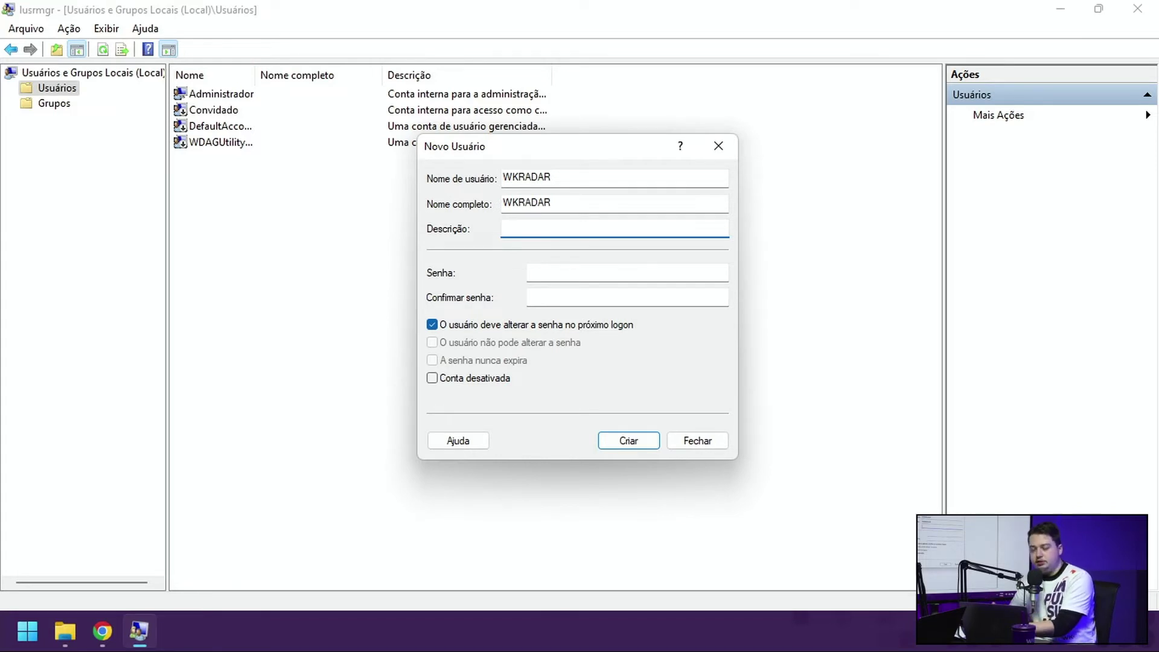
{"action": "key", "text": "Tab"}
{"action": "type", "text": "******"}
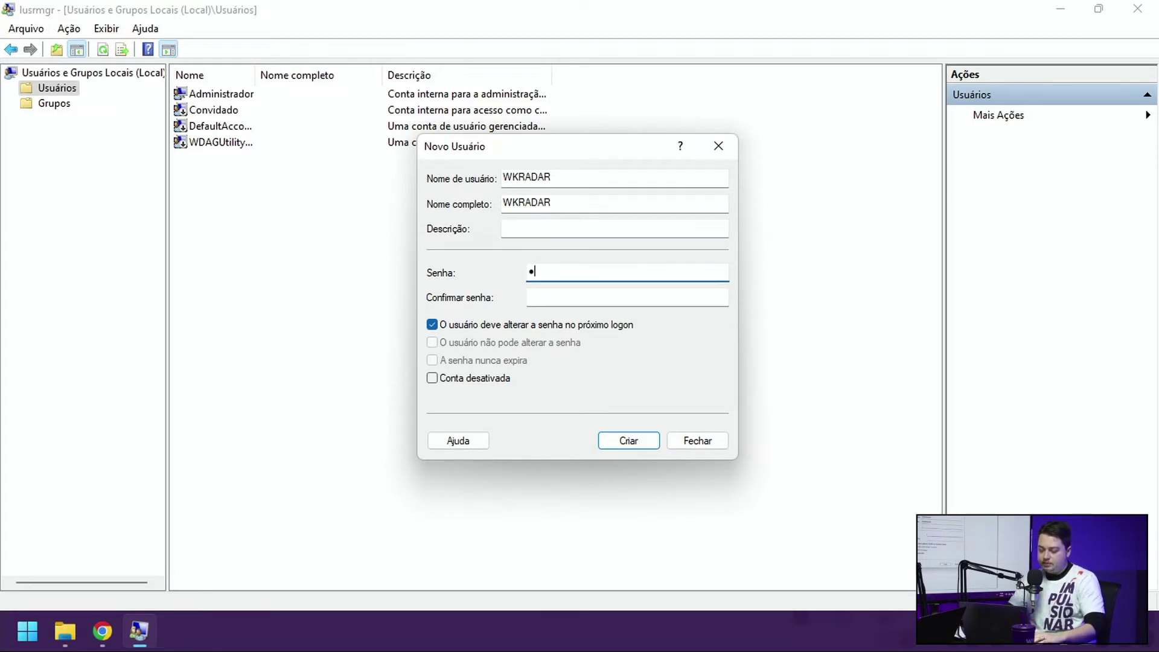
{"action": "type", "text": "***"}
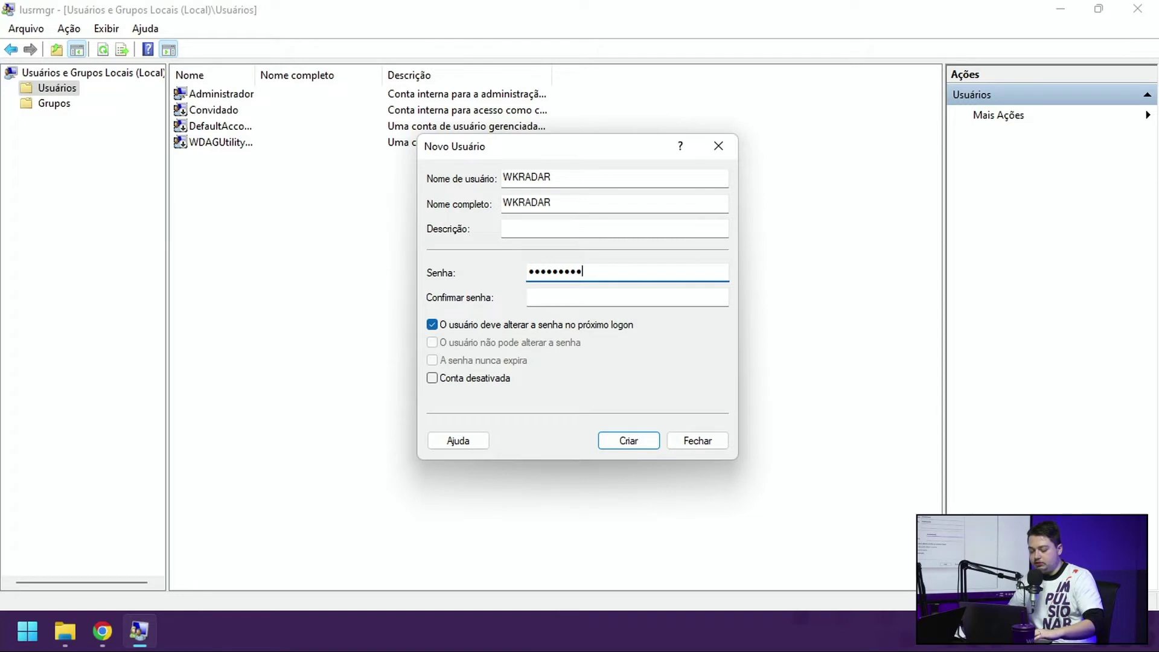
{"action": "key", "text": "Tab"}
{"action": "type", "text": "*********"}
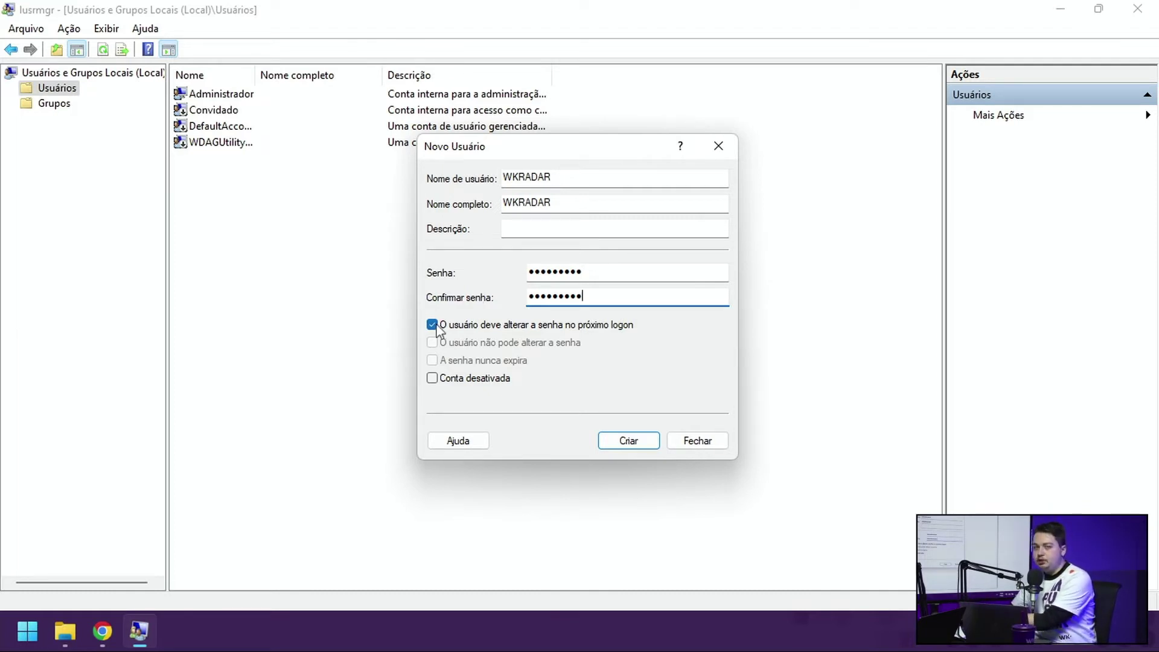
Step: Clear change-at-next-logon, enable 'A senha nunca expira', and create the account
{"action": "left_click", "coordinate": [434, 324]}
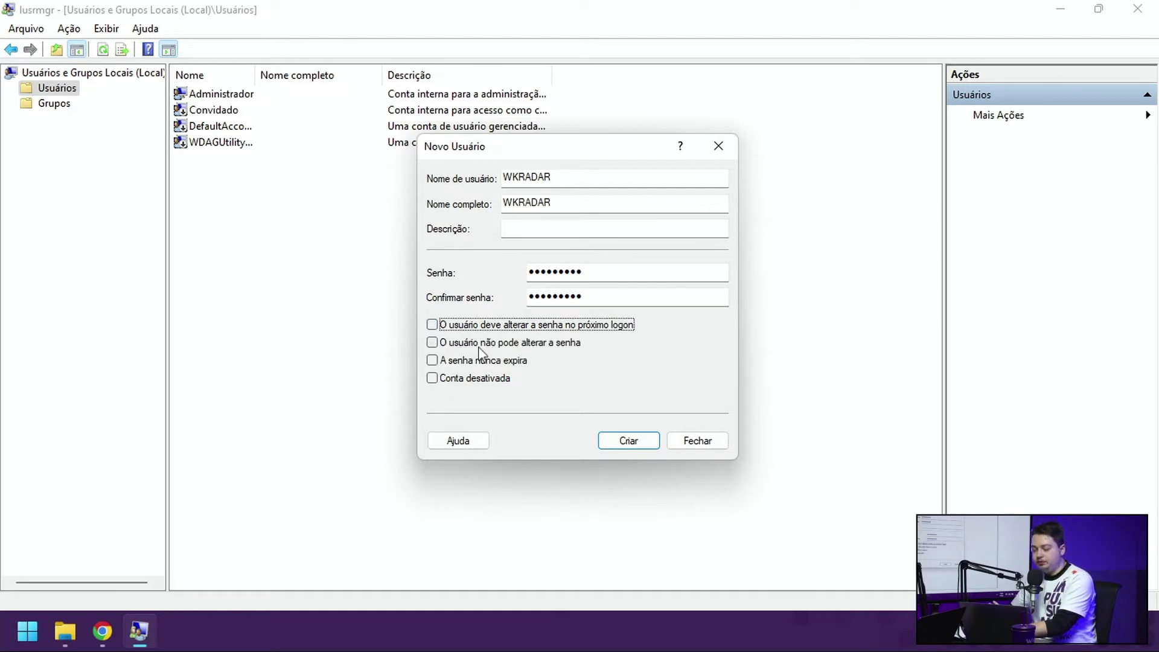
{"action": "left_click", "coordinate": [432, 360]}
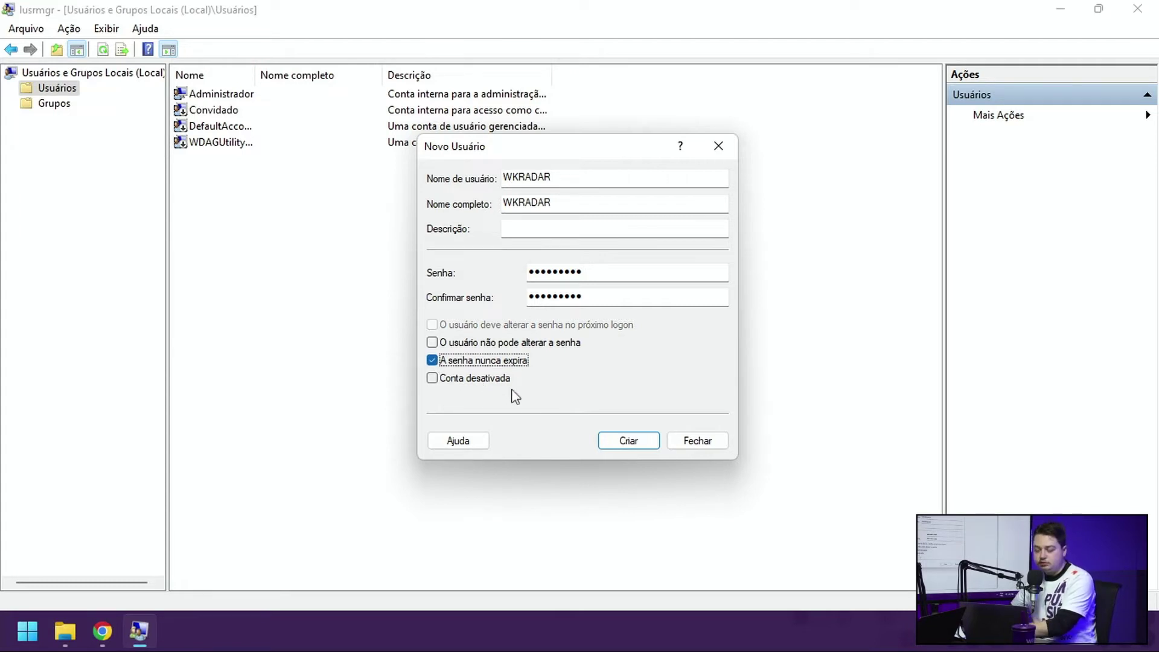
{"action": "left_click", "coordinate": [628, 441]}
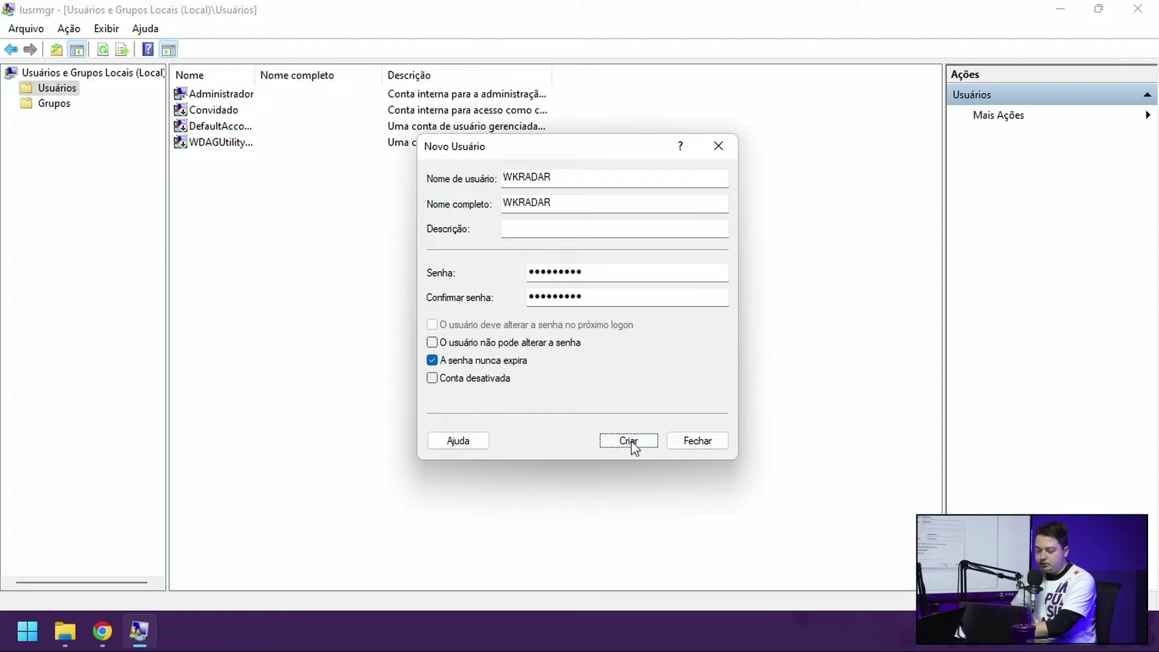
Step: Close the new-user form, widen the Nome column for full account names, then show Grupos
{"action": "left_click", "coordinate": [727, 151]}
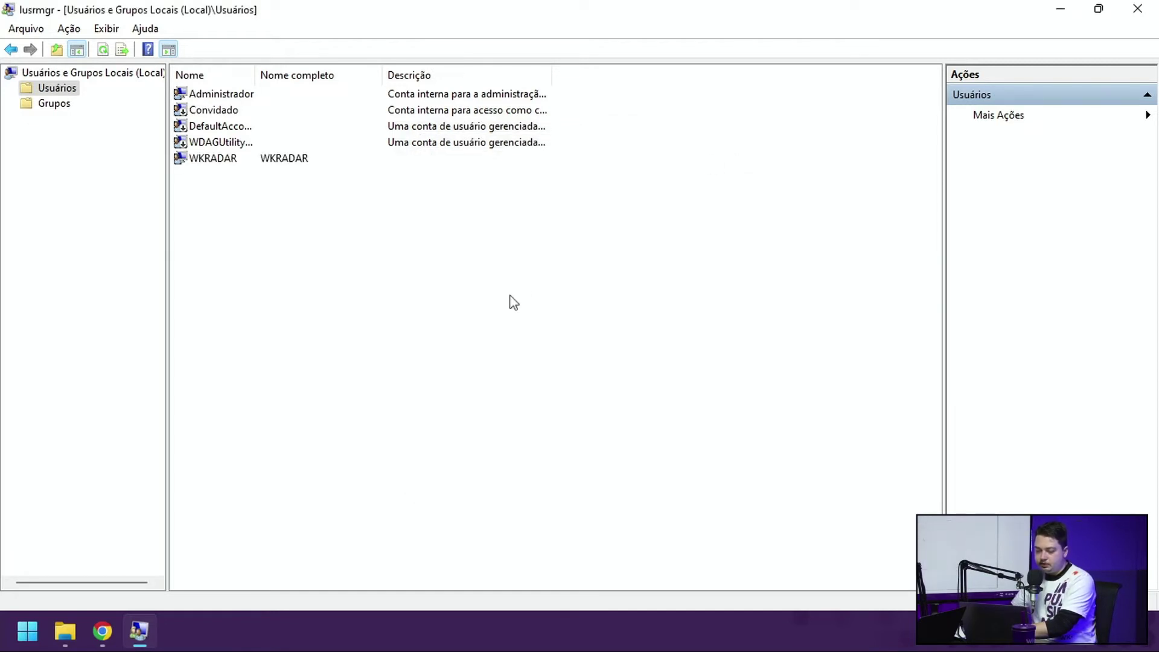
{"action": "left_click", "coordinate": [235, 158]}
{"action": "left_click_drag", "start_coordinate": [256, 77], "coordinate": [302, 86]}
{"action": "left_click", "coordinate": [257, 179]}
{"action": "left_click", "coordinate": [230, 160]}
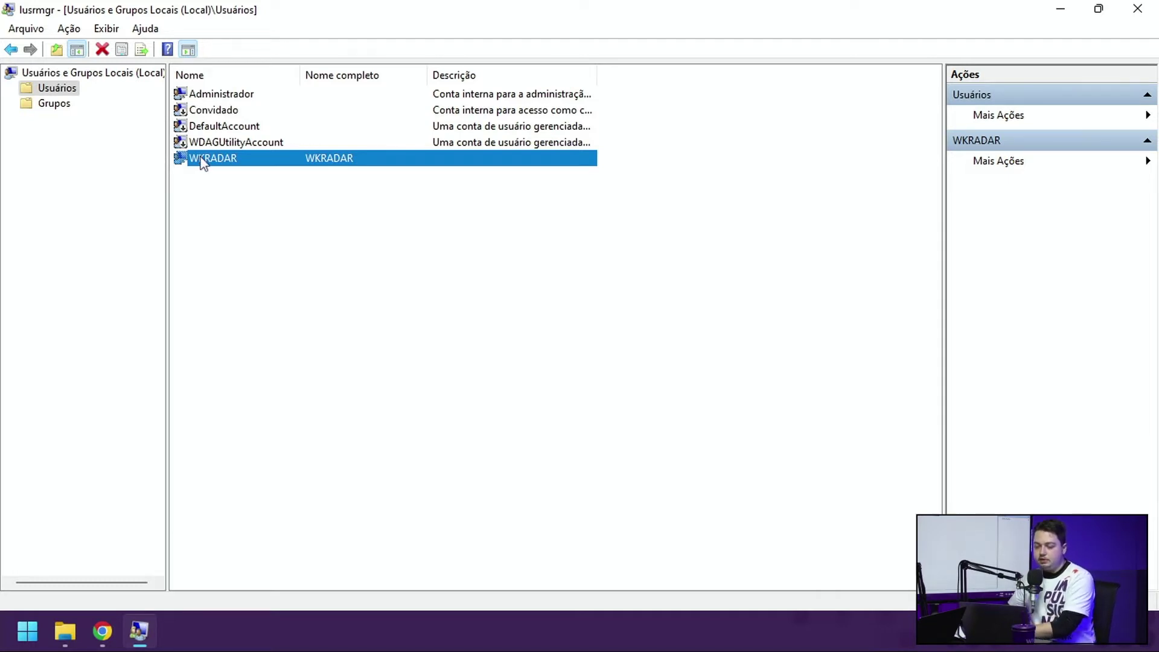
{"action": "left_click", "coordinate": [55, 106]}
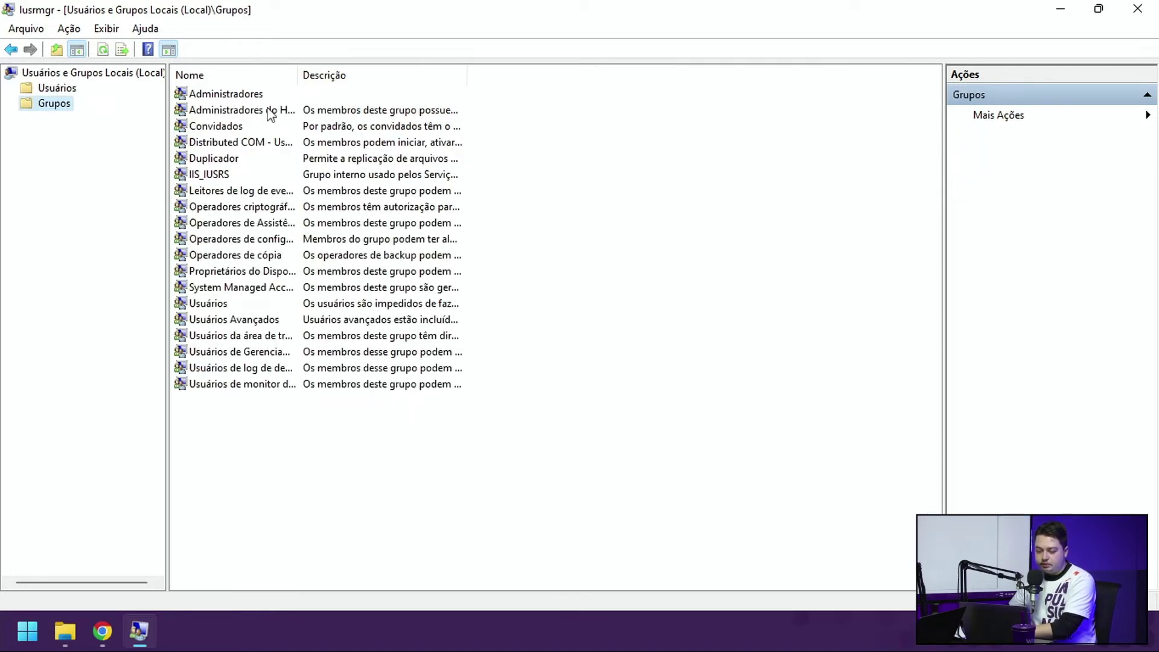
Step: In Administradores properties, add and verify wkradar as a new member
{"action": "left_click", "coordinate": [238, 95]}
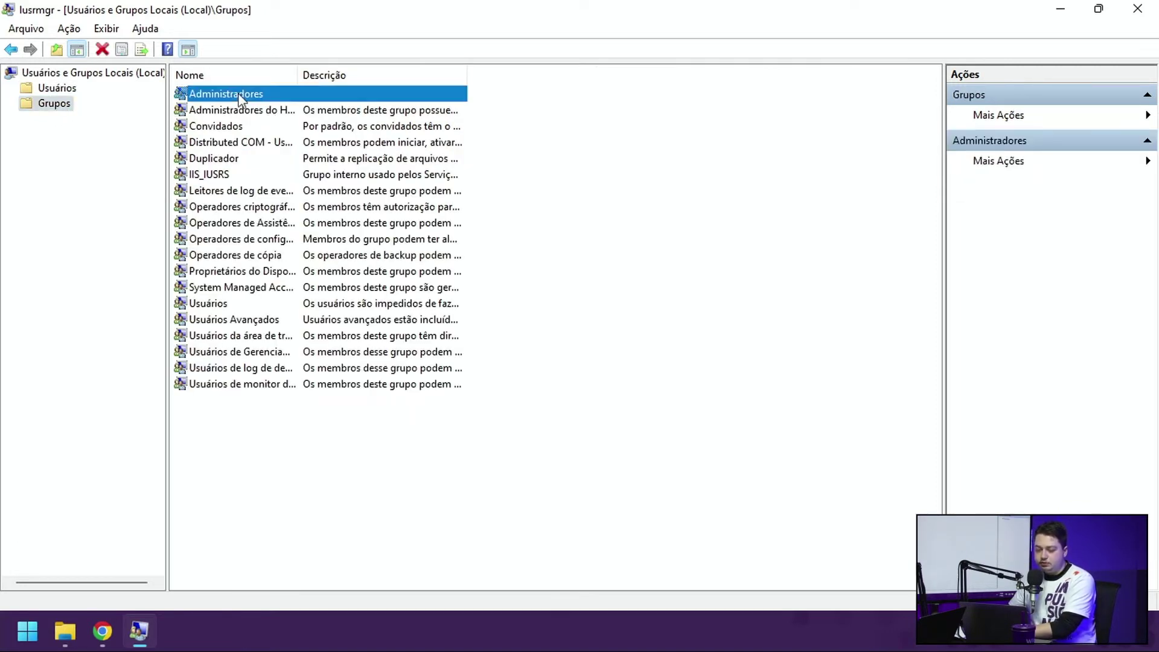
{"action": "right_click", "coordinate": [239, 96]}
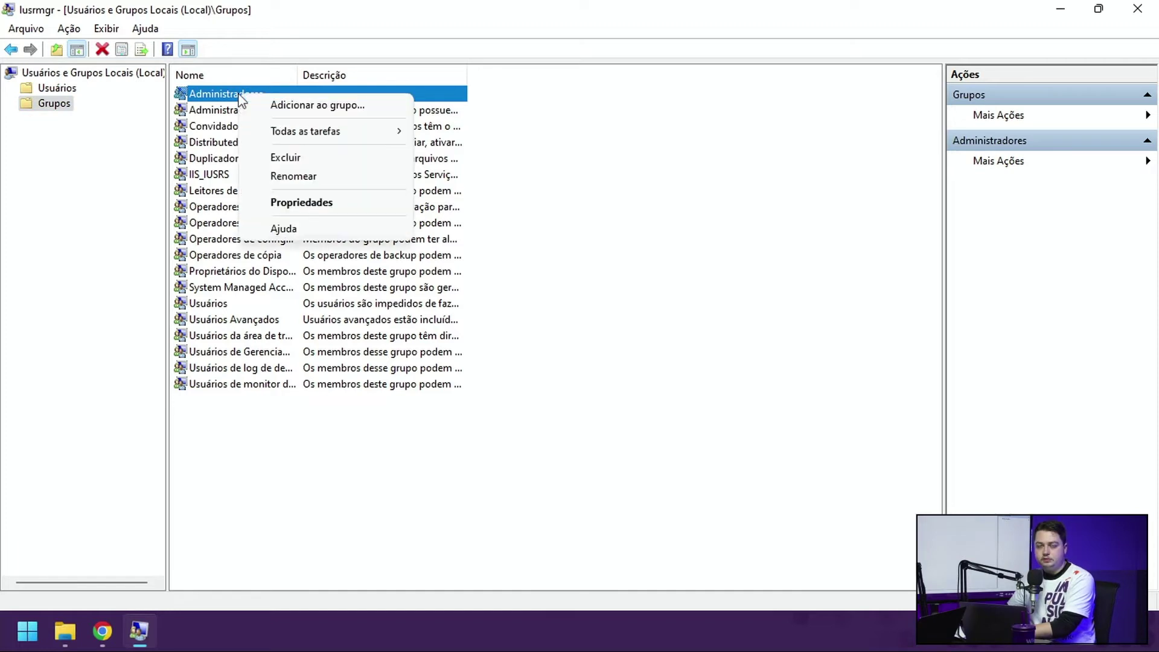
{"action": "left_click", "coordinate": [305, 204]}
{"action": "left_click_drag", "start_coordinate": [478, 126], "coordinate": [546, 85]}
{"action": "left_click", "coordinate": [519, 401]}
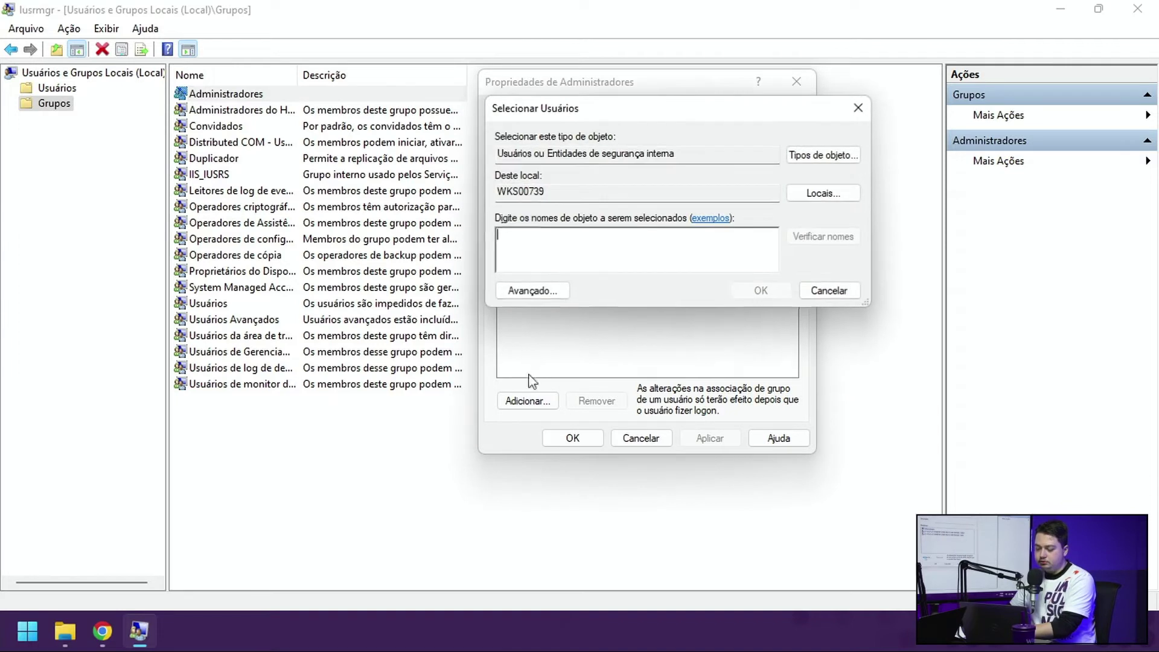
{"action": "type", "text": "wkradar"}
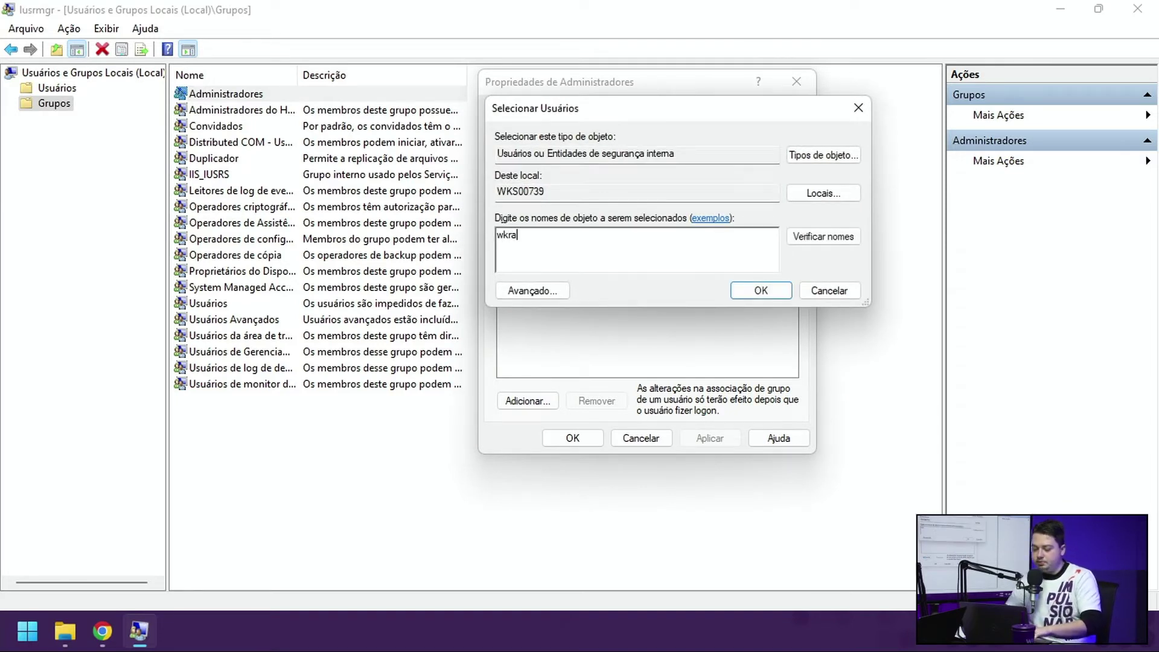
{"action": "left_click", "coordinate": [823, 236]}
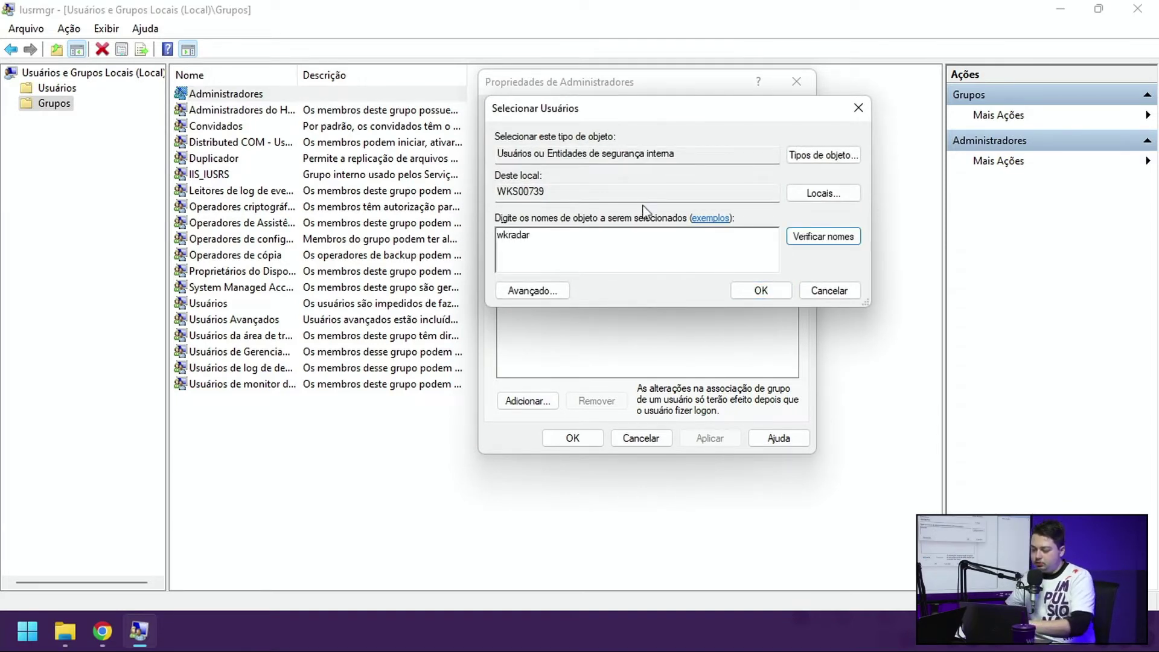
{"action": "key", "text": "Return"}
Step: Apply the Administradores membership change and close the lusrmgr console
{"action": "left_click", "coordinate": [524, 403]}
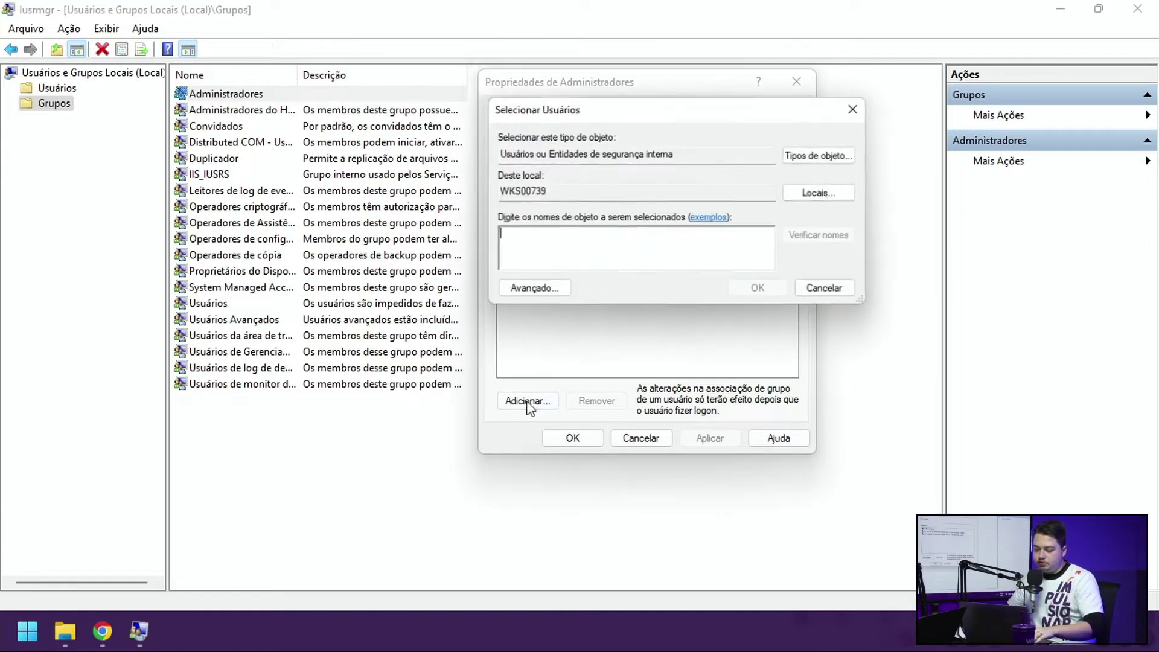
{"action": "type", "text": "wkra"}
{"action": "key", "text": "Return"}
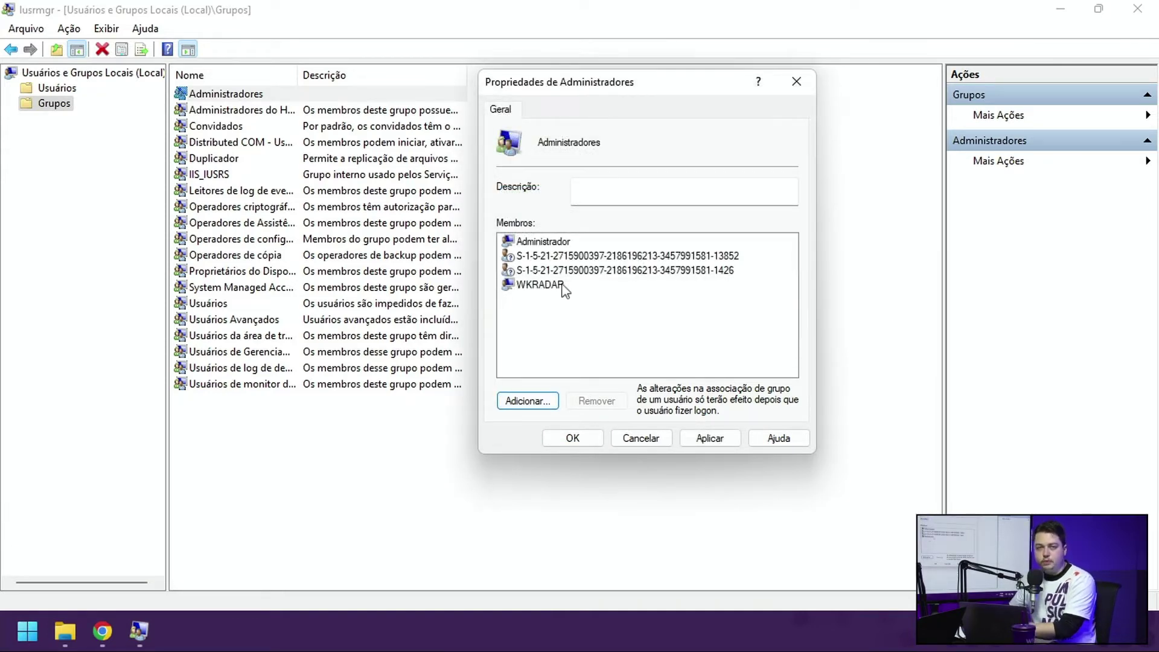
{"action": "left_click", "coordinate": [708, 438]}
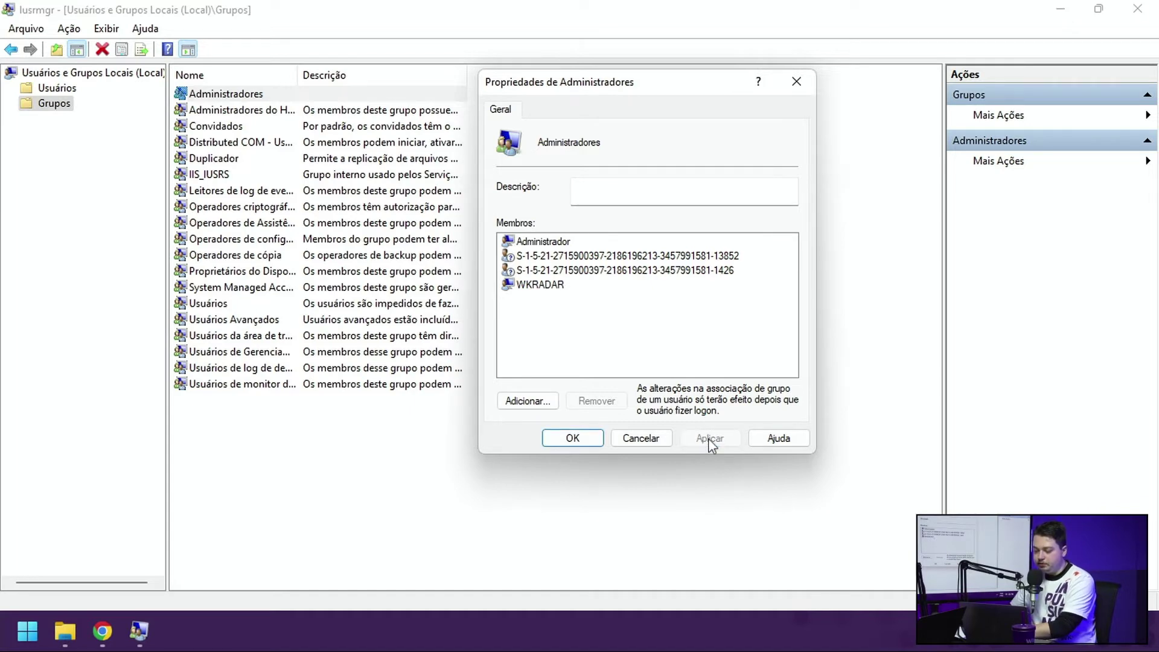
{"action": "left_click", "coordinate": [559, 439]}
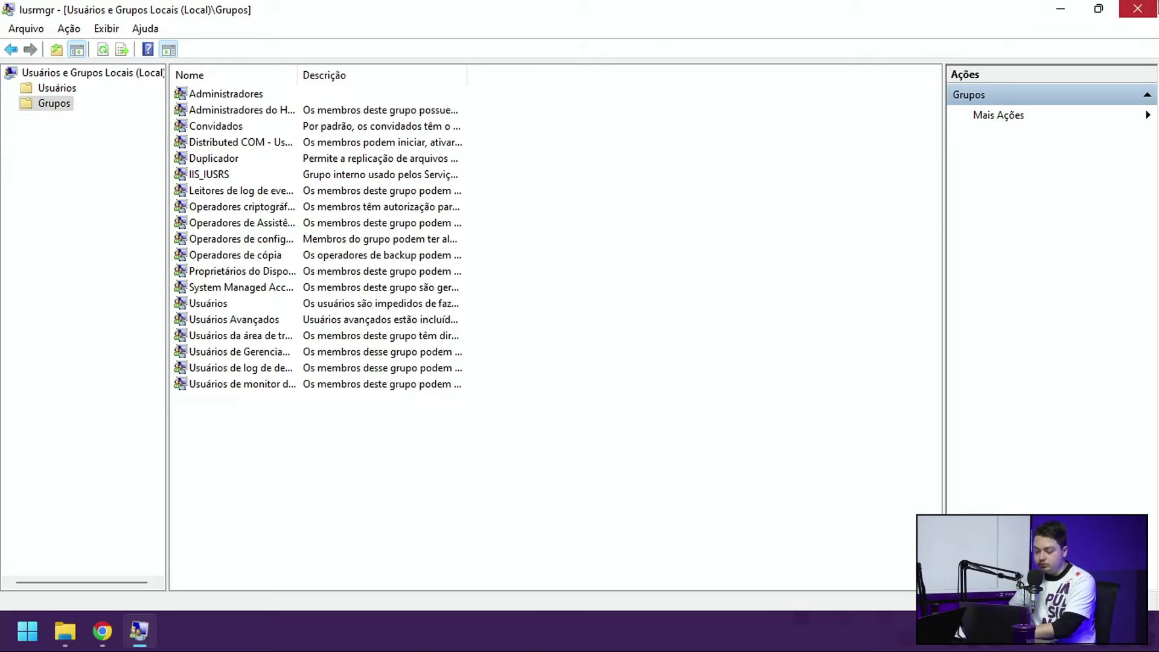
{"action": "left_click", "coordinate": [1137, 9]}
Step: Extract the Instalador archive from Downloads into Downloads\Instalador
{"action": "mouse_move", "coordinate": [58, 621]}
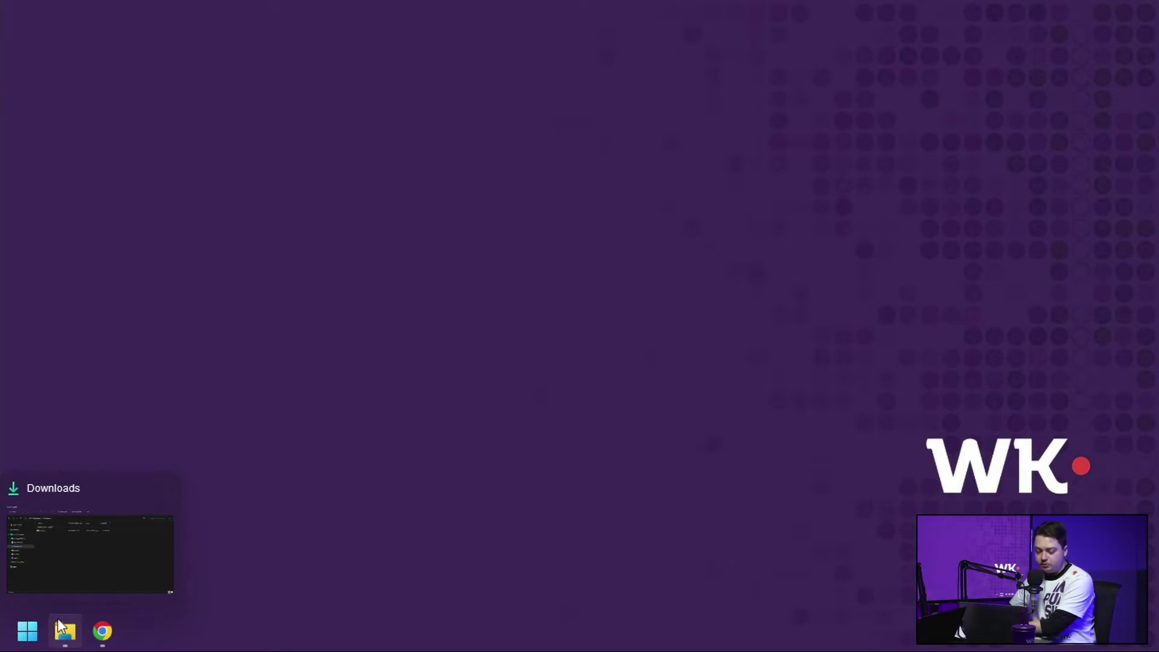
{"action": "left_click", "coordinate": [59, 621]}
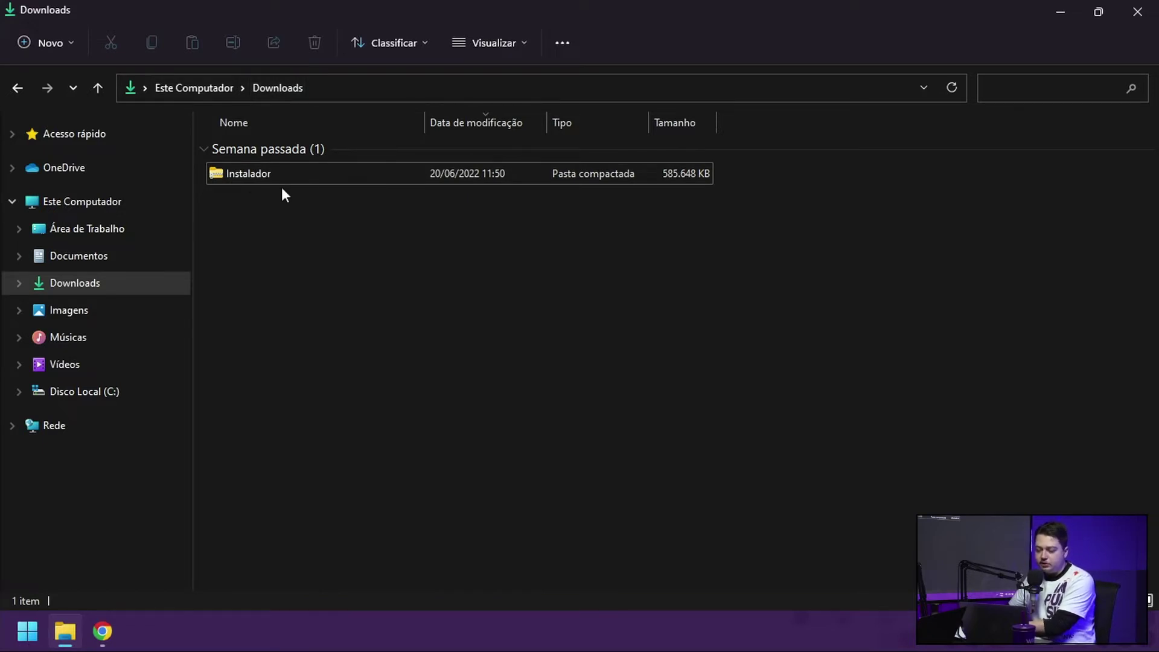
{"action": "right_click", "coordinate": [244, 177]}
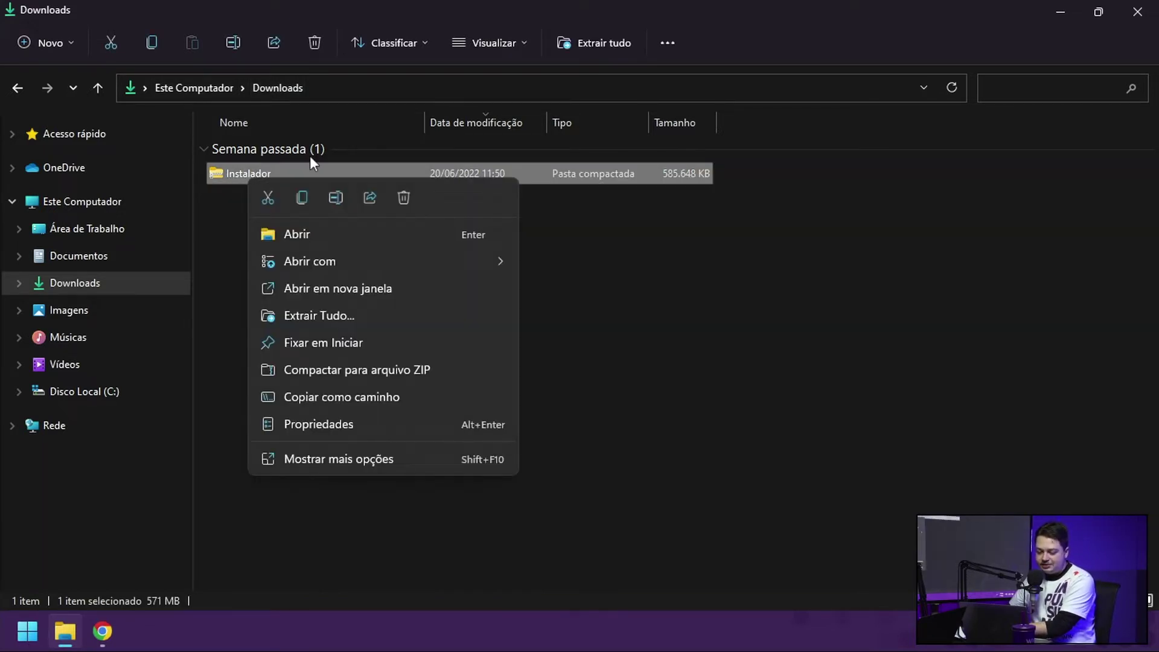
{"action": "left_click", "coordinate": [303, 315]}
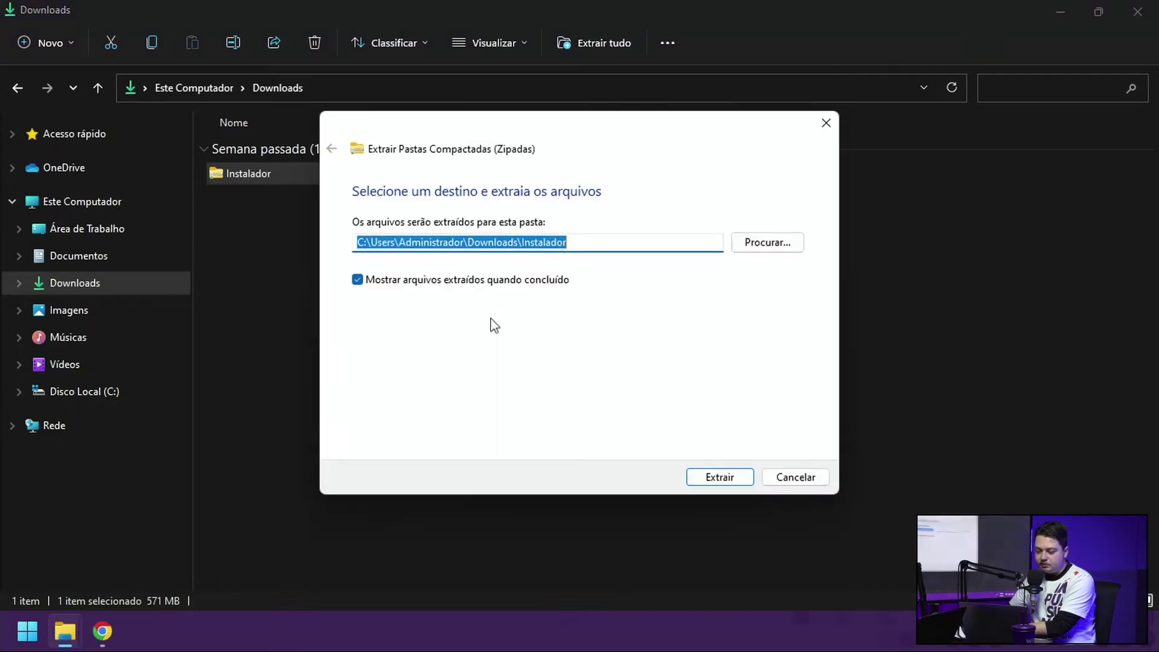
{"action": "left_click", "coordinate": [700, 481]}
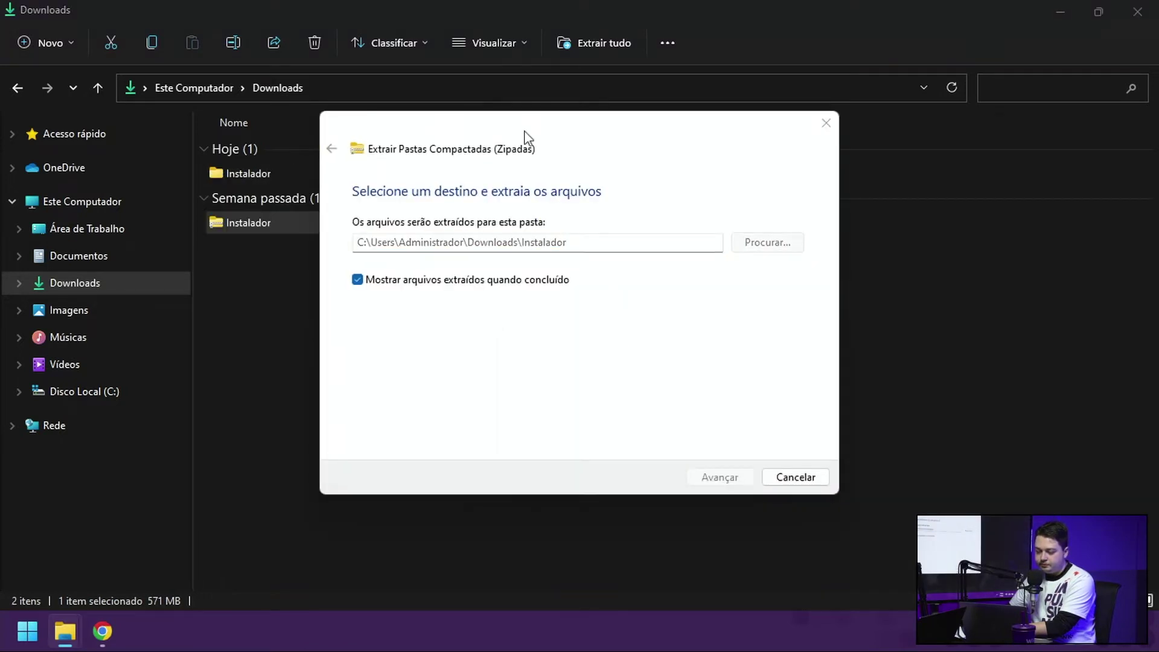
{"action": "left_click_drag", "start_coordinate": [569, 142], "coordinate": [787, 105]}
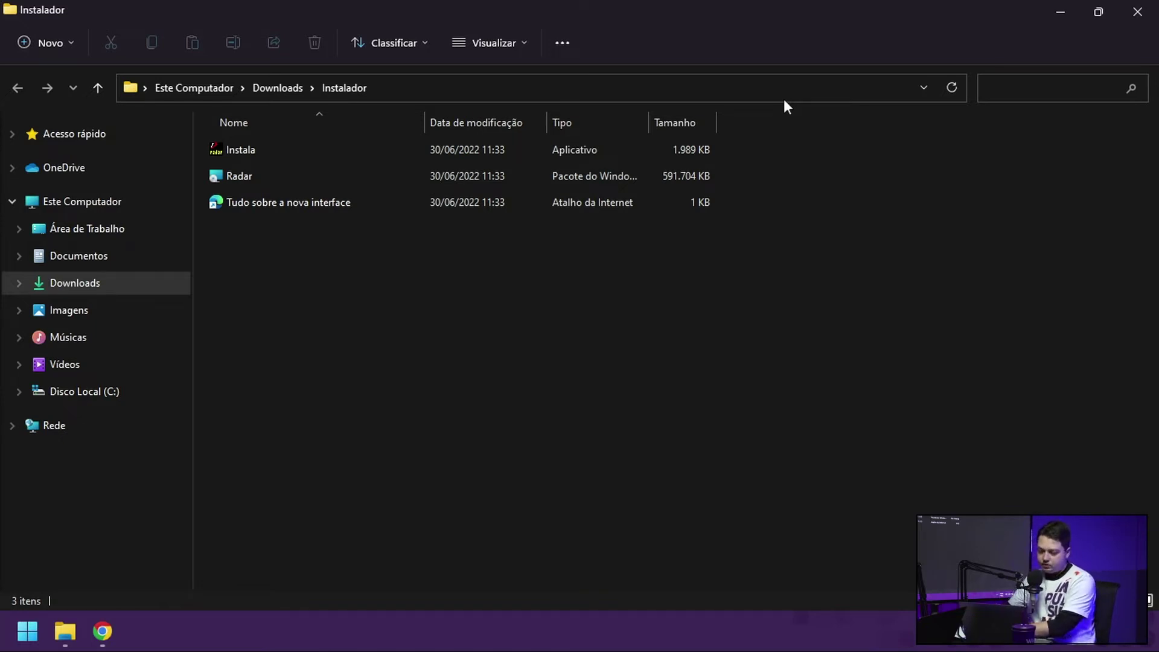
Step: Look over the extracted shortcut, Instala application and Radar package, then launch Instala.exe
{"action": "left_click", "coordinate": [315, 212]}
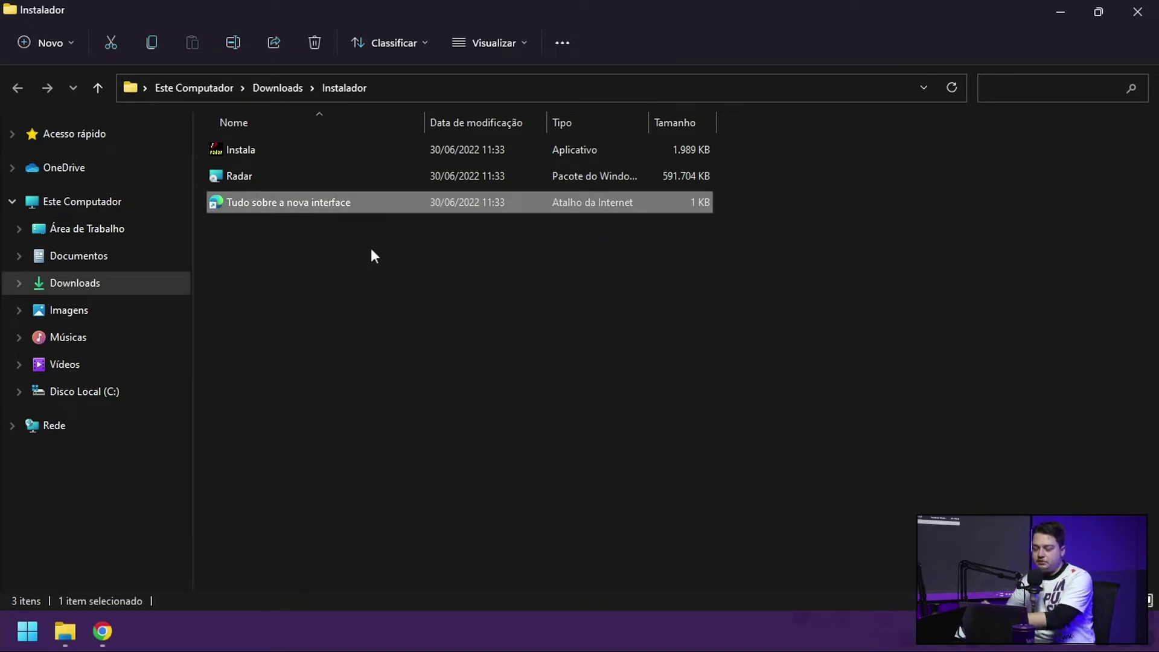
{"action": "left_click", "coordinate": [302, 157]}
{"action": "left_click", "coordinate": [292, 175]}
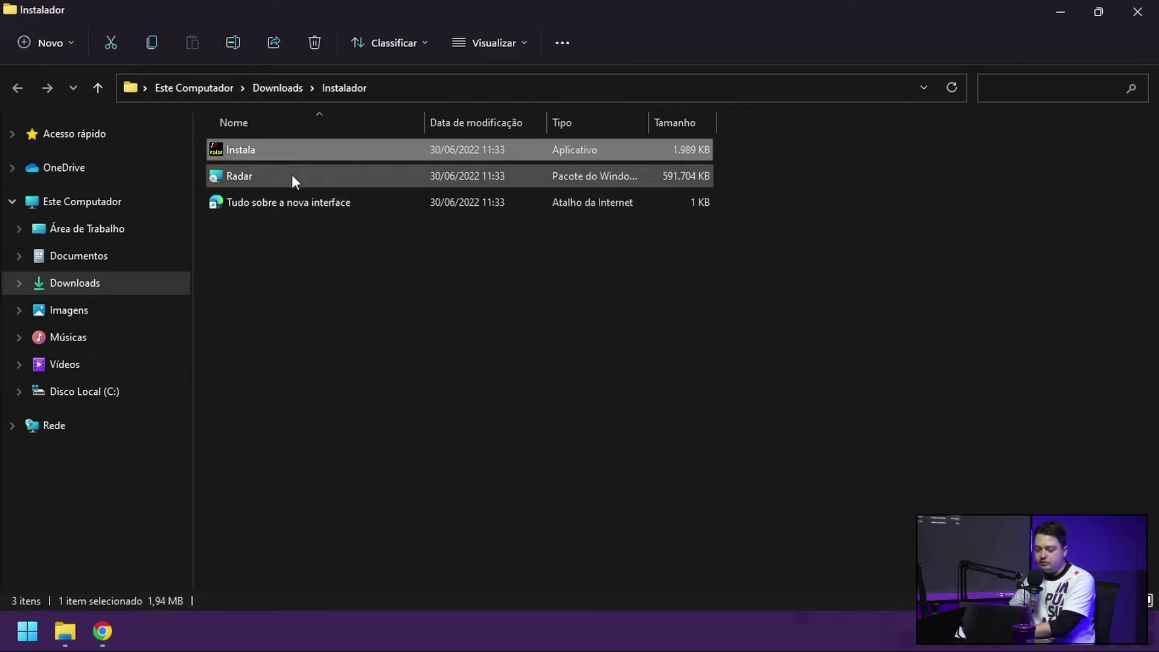
{"action": "left_click", "coordinate": [301, 150]}
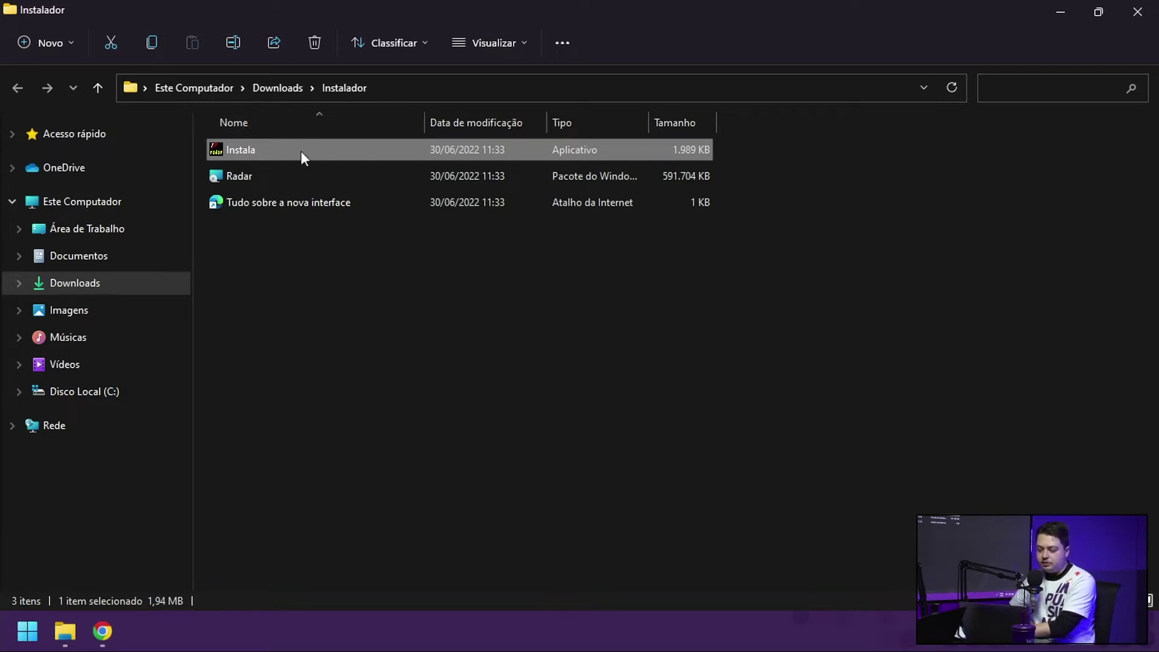
{"action": "double_click", "coordinate": [300, 151]}
Step: Allow Instala to run despite the security warning and advance past the installer's welcome page
{"action": "left_click", "coordinate": [611, 329]}
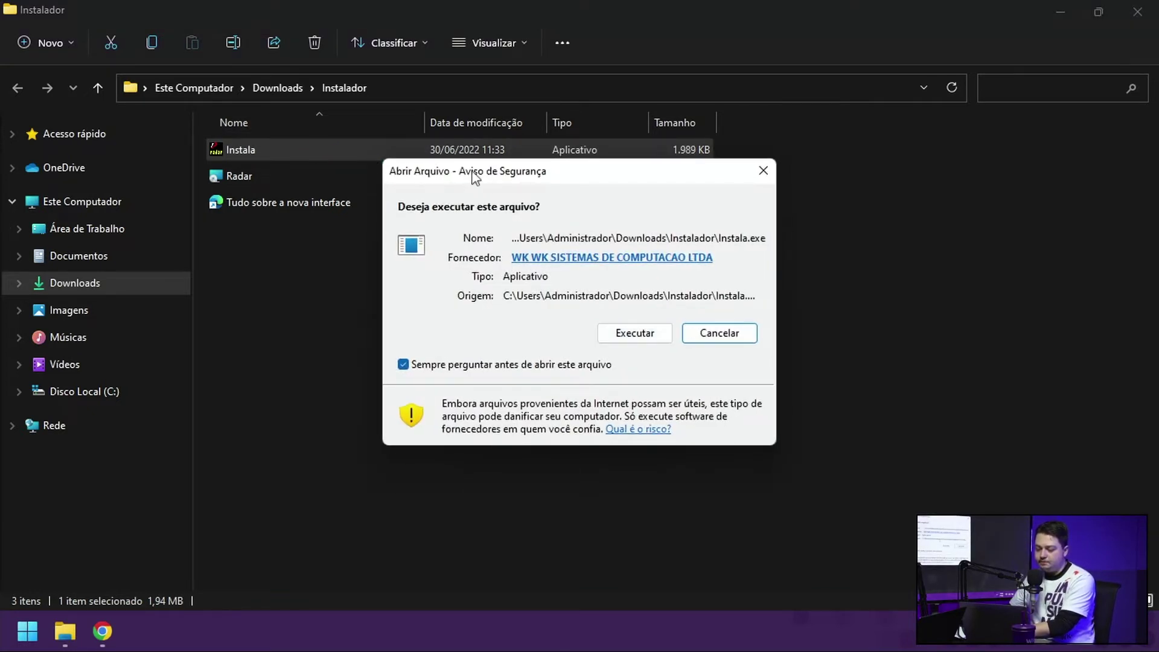
{"action": "left_click", "coordinate": [617, 325]}
{"action": "left_click_drag", "start_coordinate": [545, 158], "coordinate": [552, 165]}
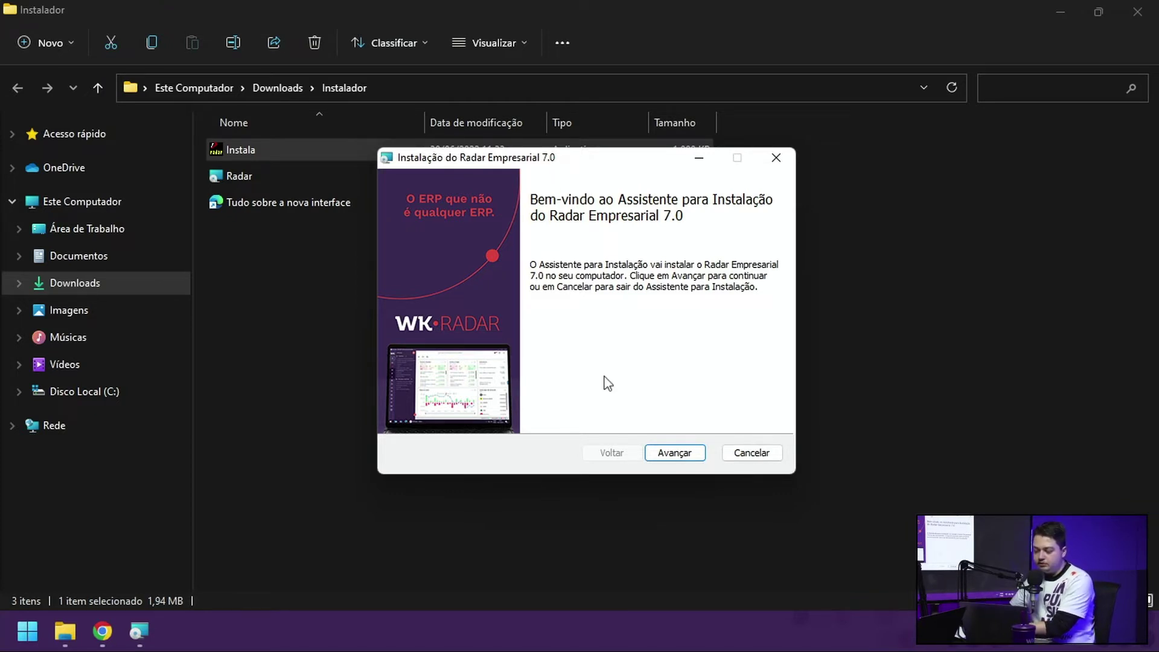
{"action": "left_click", "coordinate": [679, 450]}
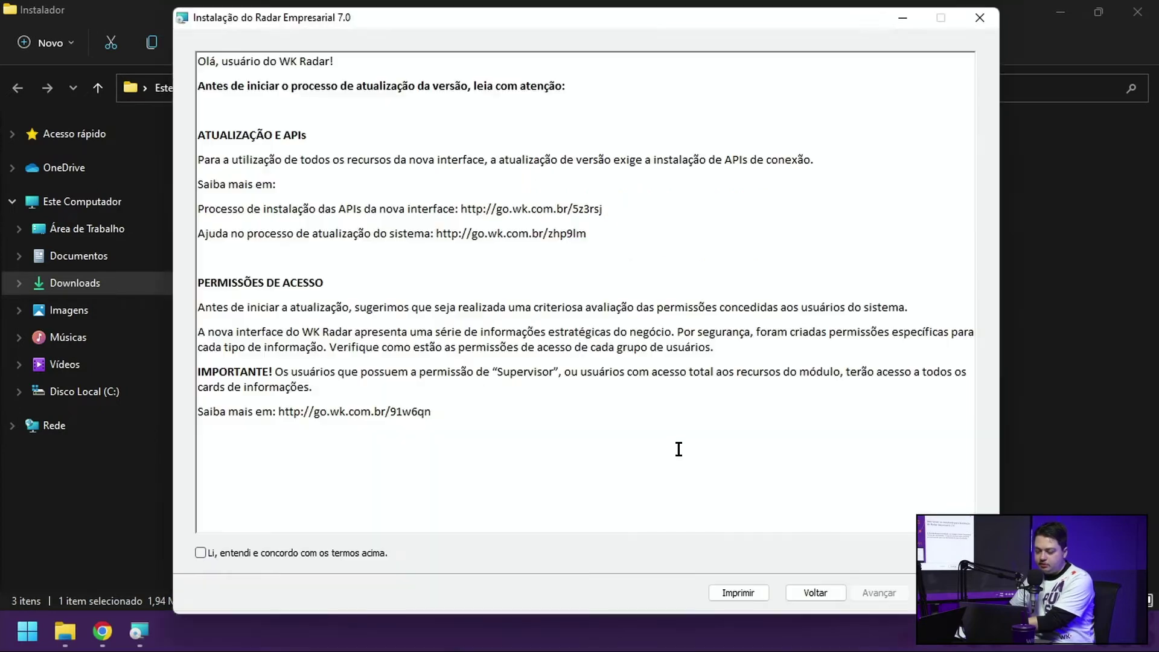
Step: Accept the update terms with 'Li, entendi e concordo' and continue
{"action": "left_click_drag", "start_coordinate": [434, 429], "coordinate": [197, 60]}
{"action": "left_click", "coordinate": [451, 446]}
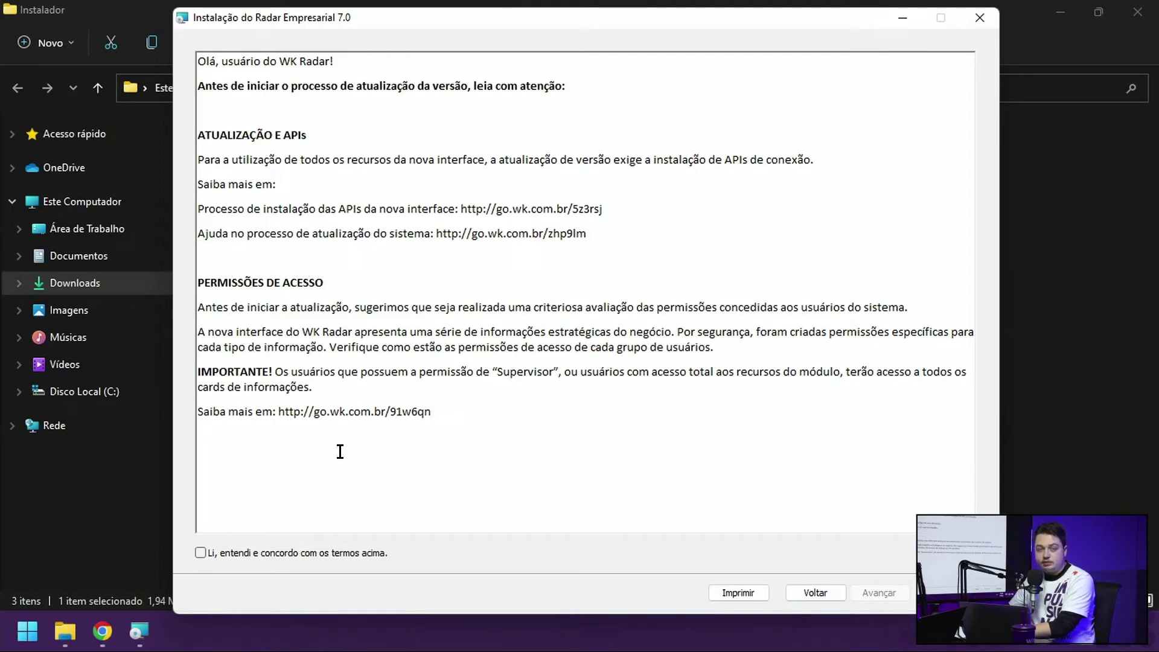
{"action": "left_click", "coordinate": [200, 553]}
{"action": "left_click", "coordinate": [854, 594]}
Step: Keep C:\WKRadar\ as the destination folder and start installing Radar Empresarial 7.0
{"action": "left_click", "coordinate": [502, 295]}
{"action": "left_click_drag", "start_coordinate": [501, 295], "coordinate": [378, 289]}
{"action": "left_click", "coordinate": [463, 292]}
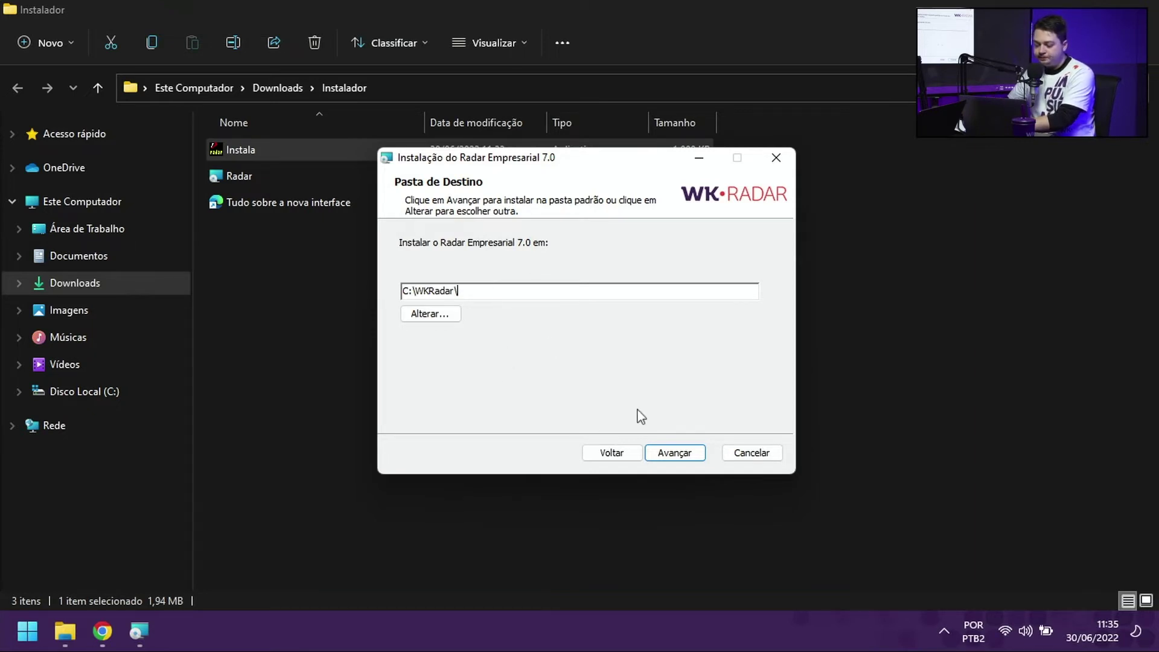
{"action": "left_click", "coordinate": [674, 453]}
{"action": "left_click_drag", "start_coordinate": [552, 161], "coordinate": [547, 162]}
{"action": "left_click", "coordinate": [667, 452]}
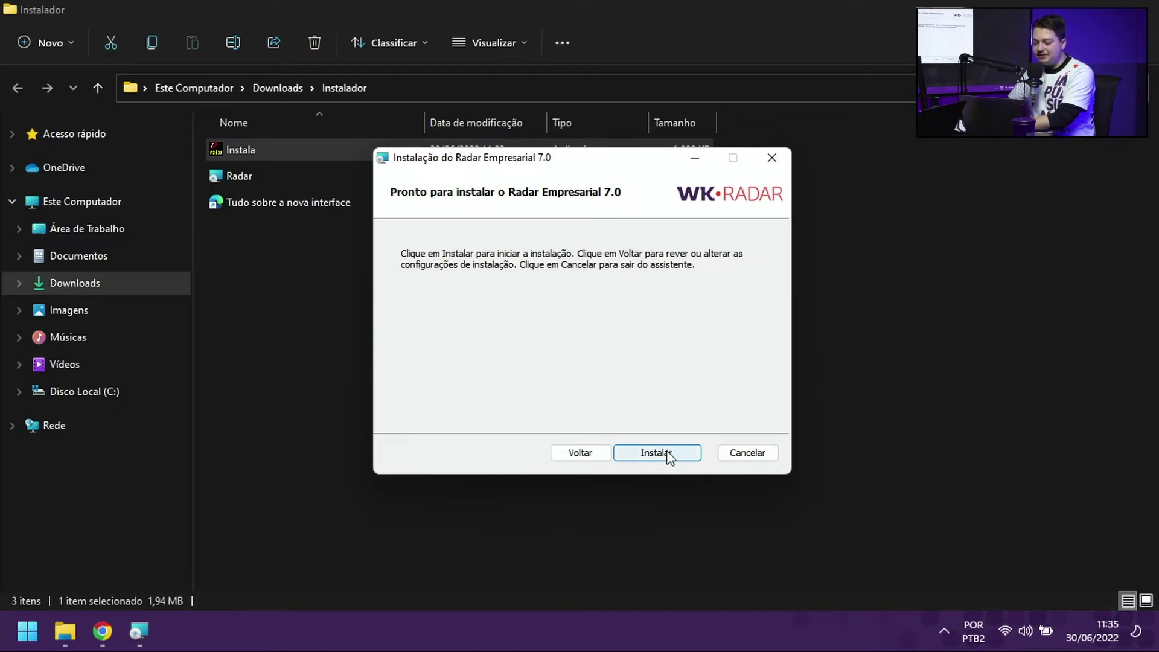
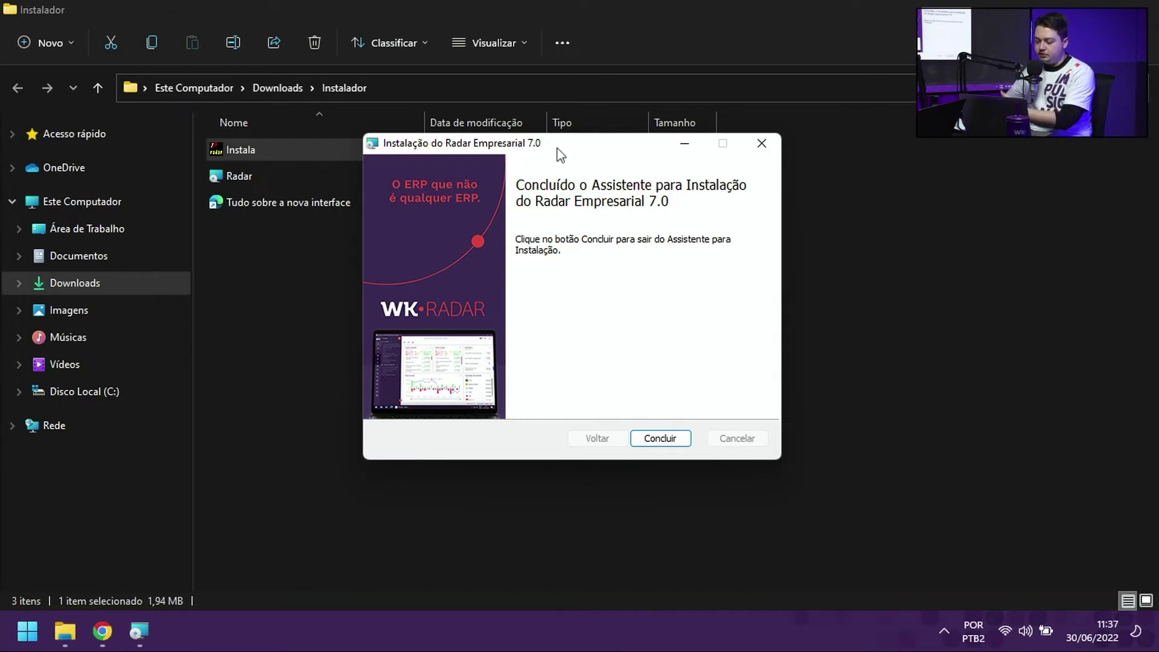
Step: Close the finished Radar Empresarial 7.0 setup wizard with Concluir and go to drive C:
{"action": "left_click", "coordinate": [676, 443]}
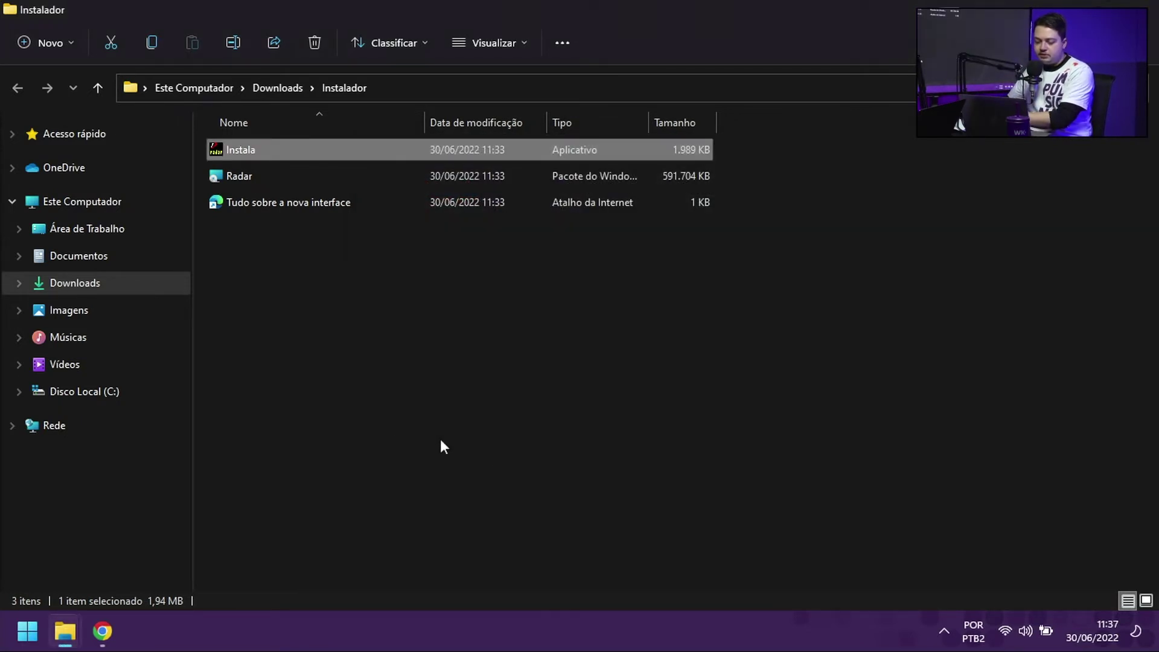
{"action": "left_click", "coordinate": [73, 392]}
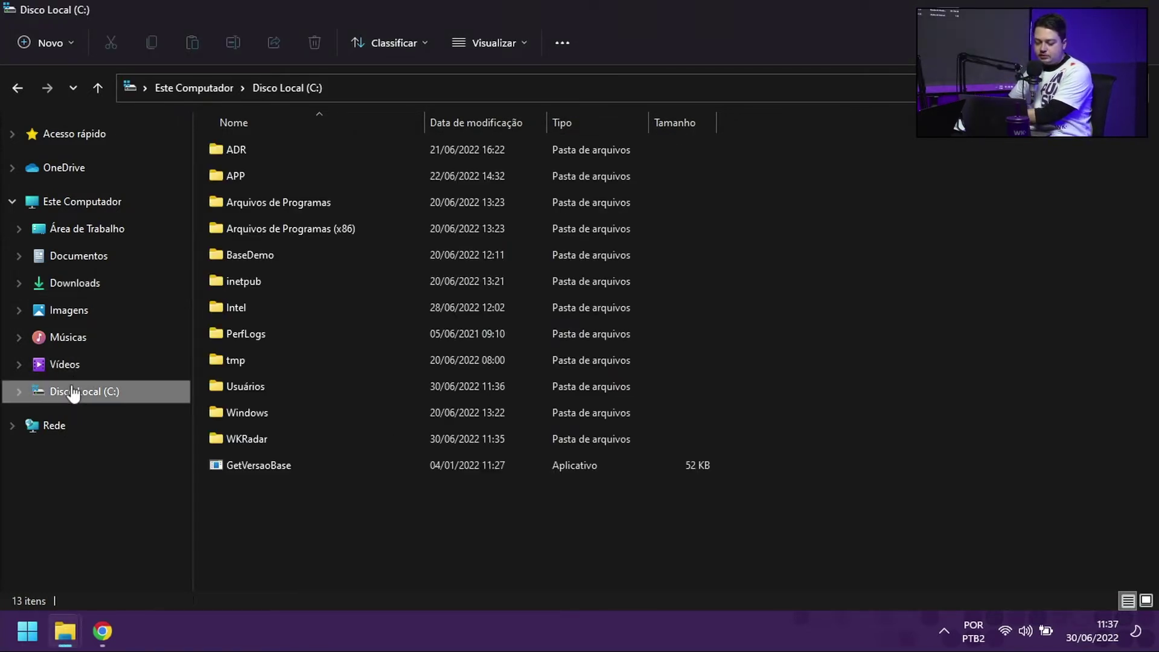
Step: Open C:\WKRadar and select its ten subfolders to review them, then clear the selection
{"action": "double_click", "coordinate": [239, 437]}
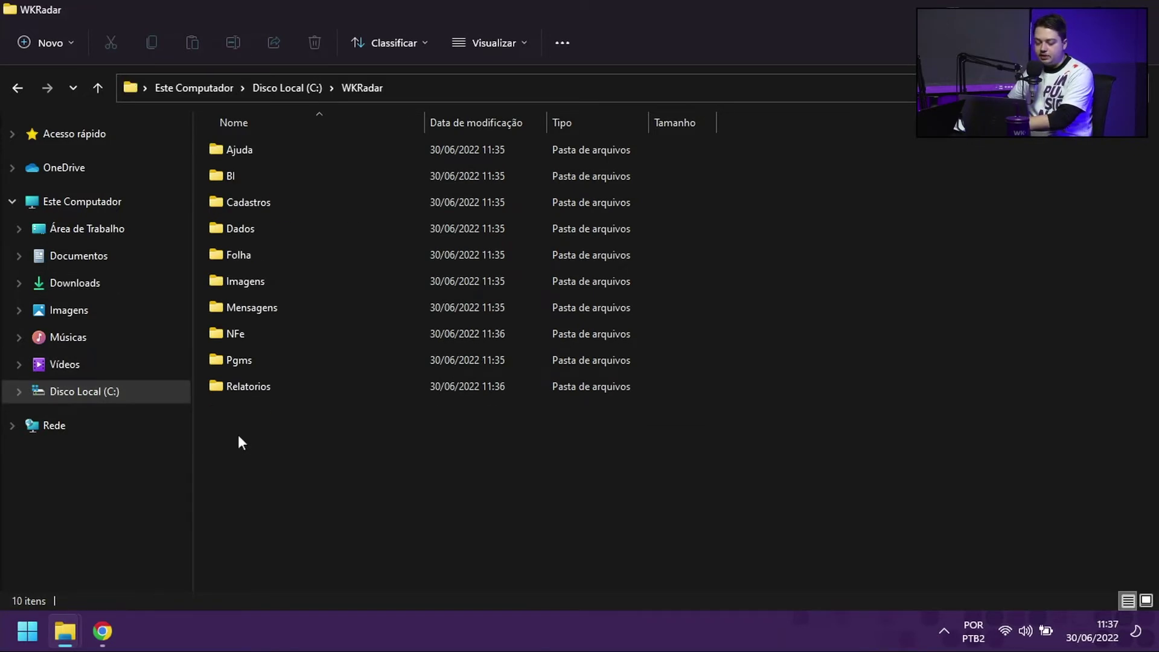
{"action": "left_click_drag", "start_coordinate": [695, 453], "coordinate": [602, 147]}
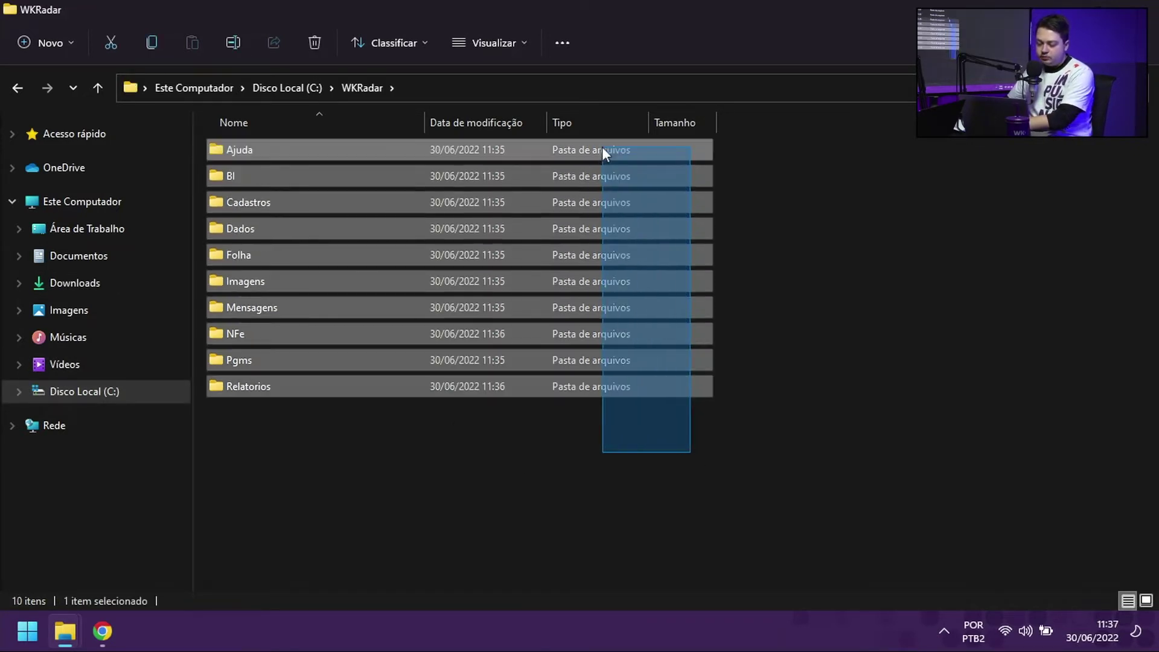
{"action": "left_click", "coordinate": [785, 268]}
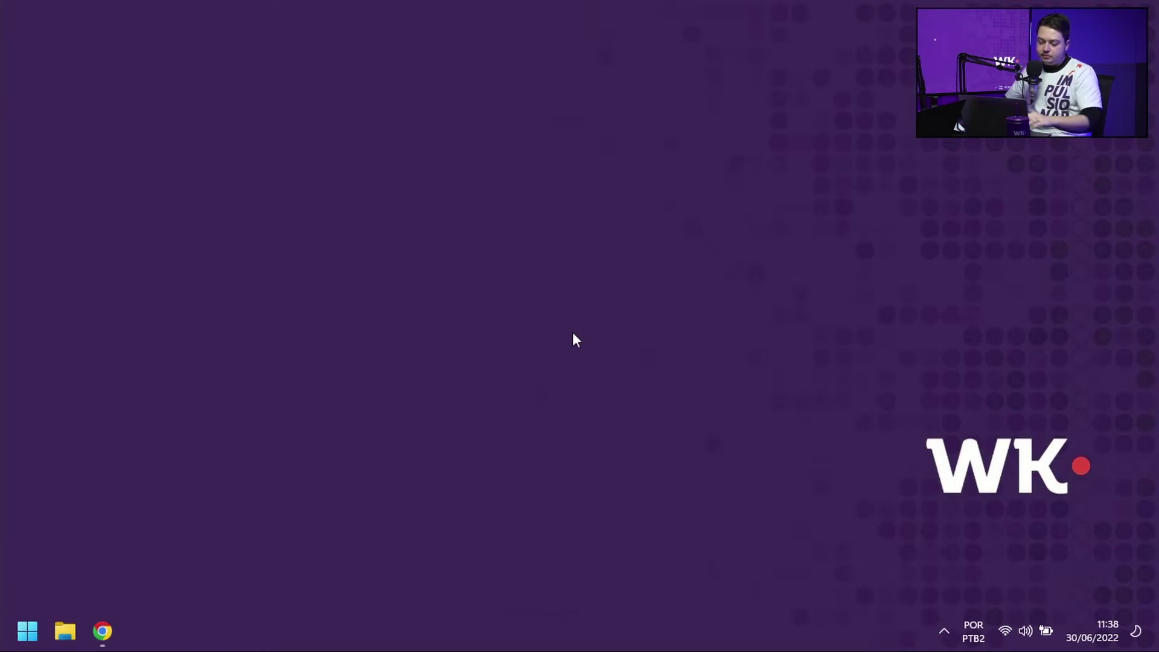
Step: In Localização de Módulos, select all modules and choose 'Executar a aplicação neste computador'
{"action": "key", "text": "super"}
{"action": "type", "text": "local"}
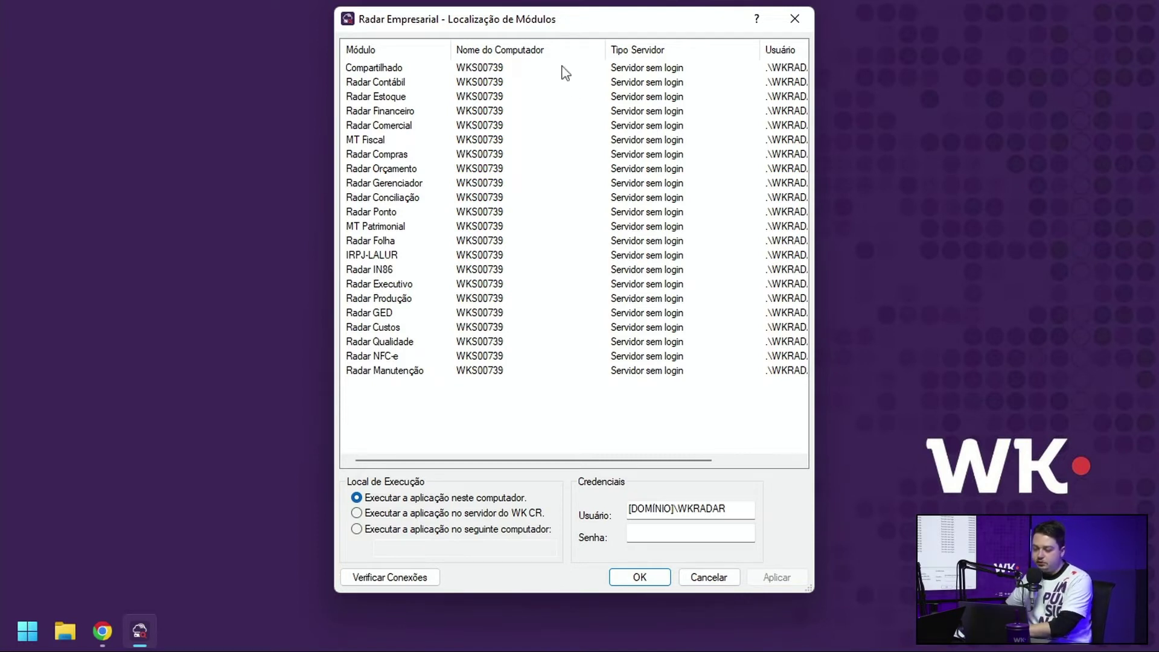
{"action": "left_click", "coordinate": [538, 70]}
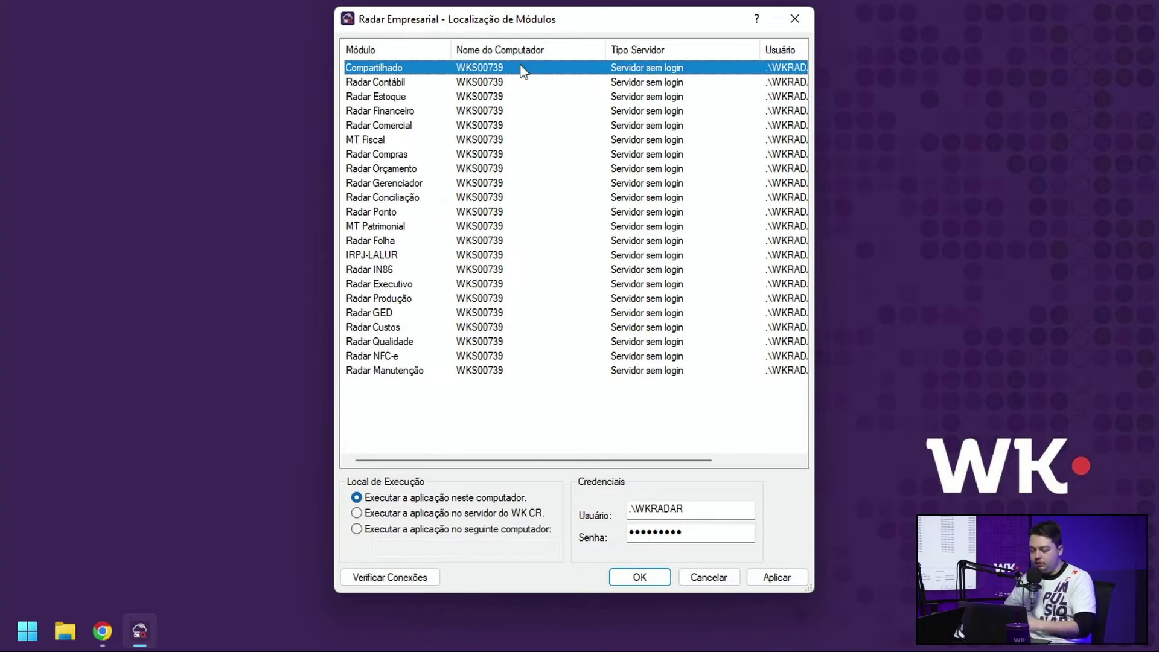
{"action": "left_click", "coordinate": [486, 198]}
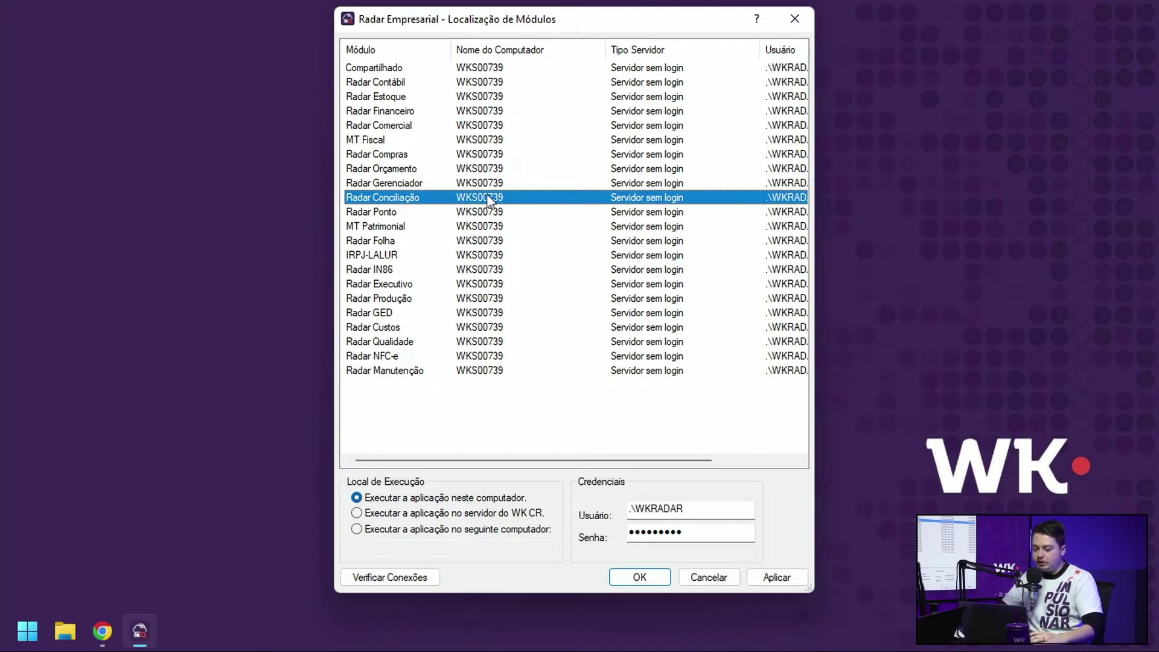
{"action": "key", "text": "ctrl+a"}
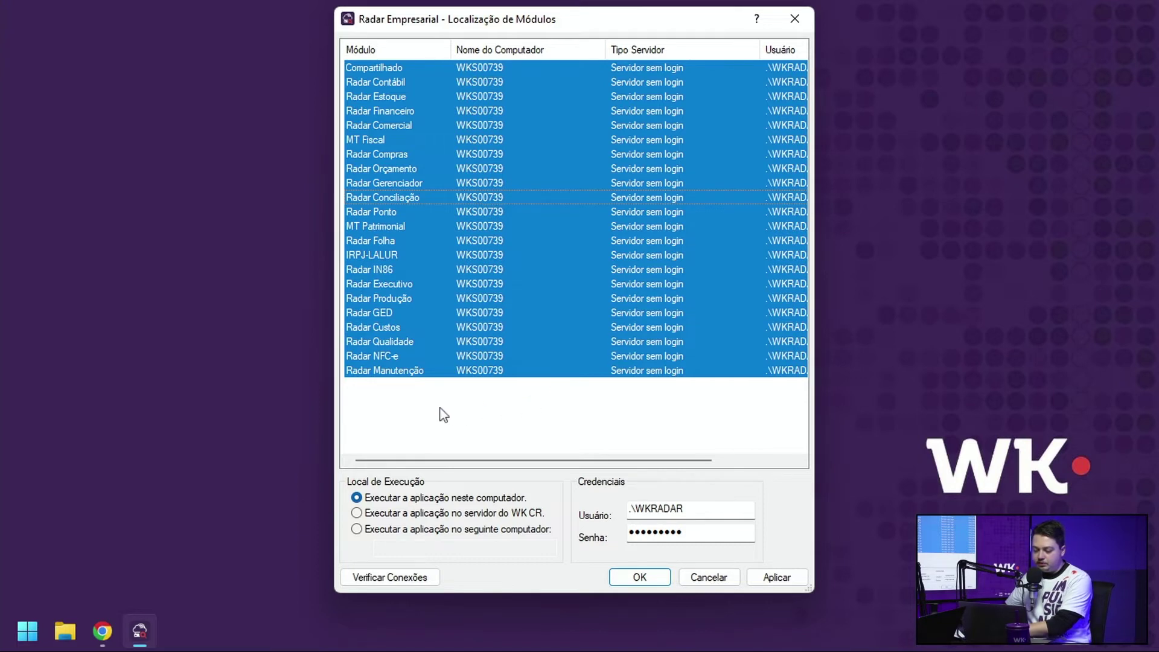
{"action": "left_click", "coordinate": [356, 497]}
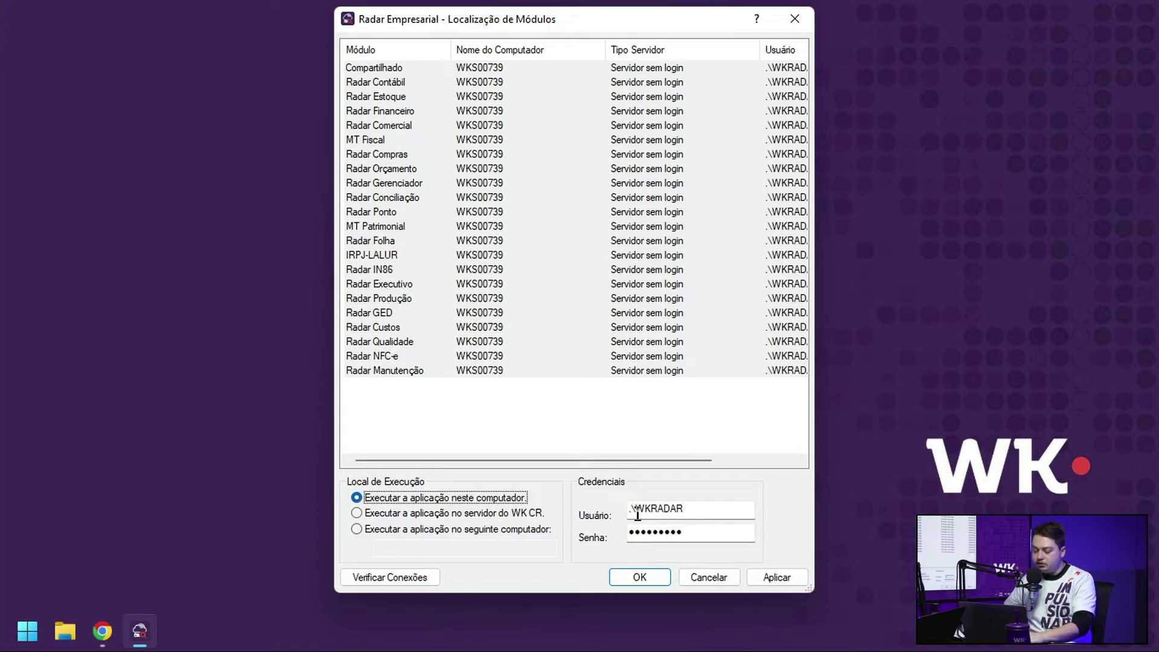
Step: Restore the leading dot in Usuário, retype the Senha password, apply, and confirm with OK
{"action": "left_click", "coordinate": [634, 511]}
{"action": "key", "text": "BackSpace"}
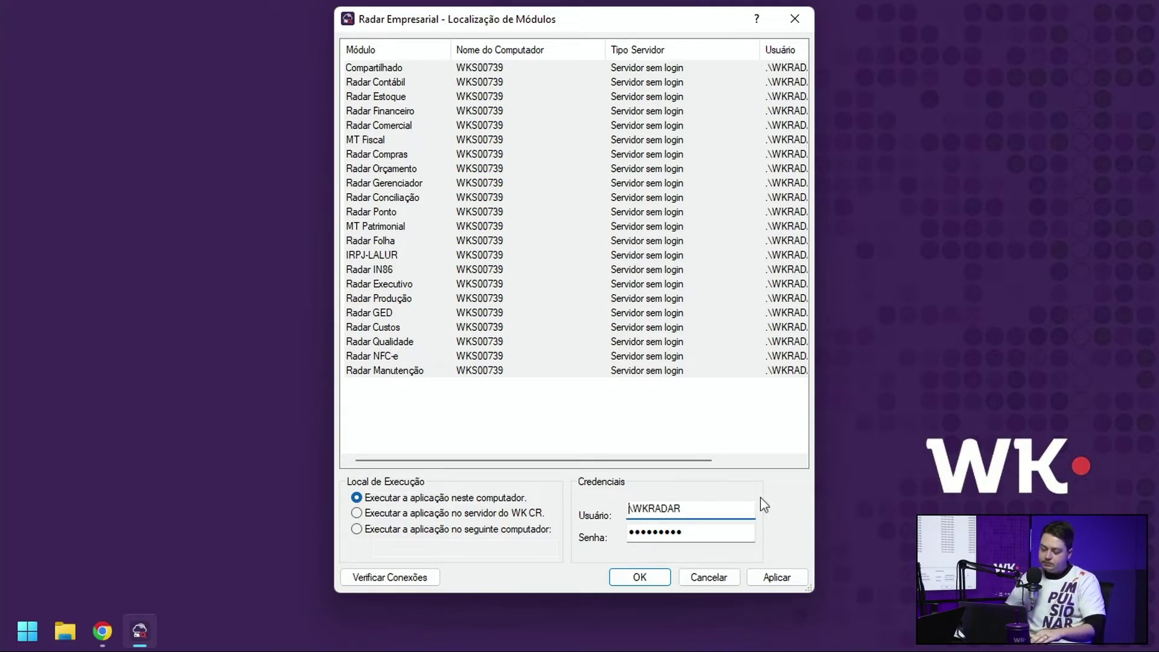
{"action": "type", "text": "DOMINIO"}
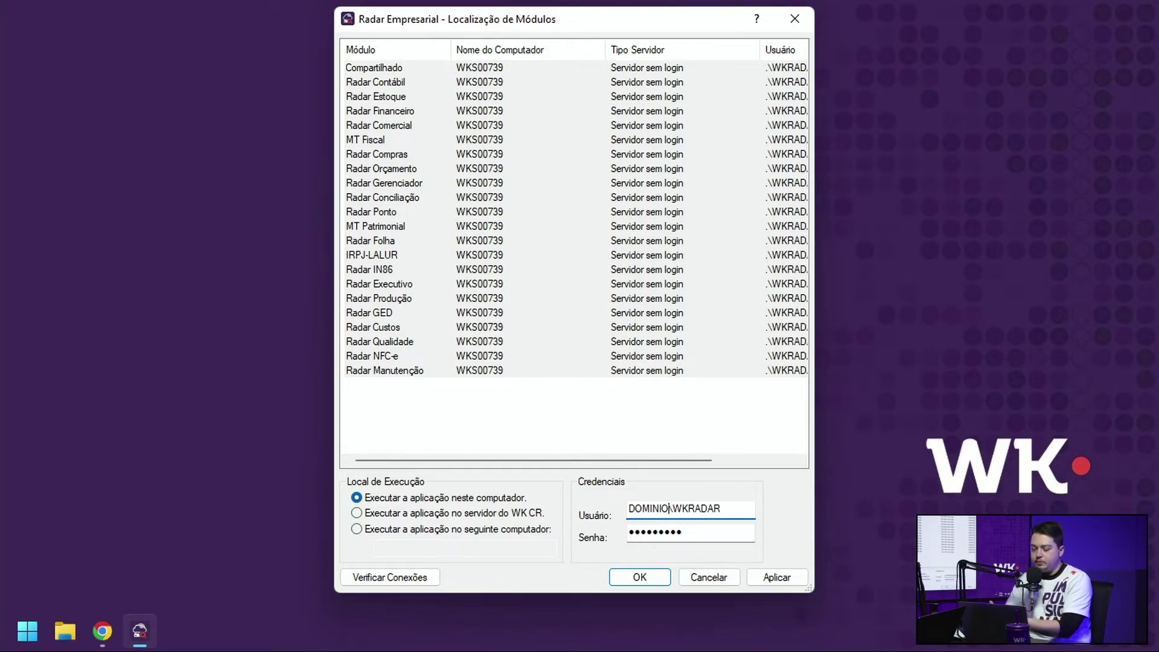
{"action": "key", "text": "BackSpace"}
{"action": "key", "text": "BackSpace"}
{"action": "key", "text": "BackSpace"}
{"action": "key", "text": "BackSpace"}
{"action": "key", "text": "BackSpace"}
{"action": "key", "text": "BackSpace"}
{"action": "key", "text": "BackSpace"}
{"action": "type", "text": "."}
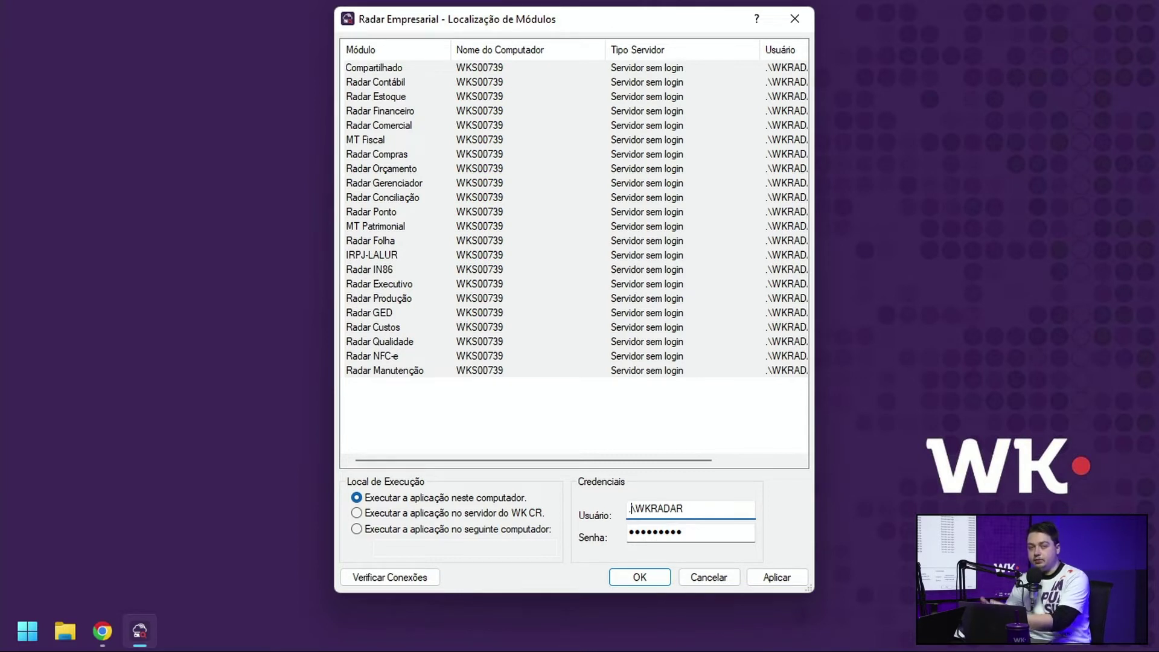
{"action": "key", "text": "Tab"}
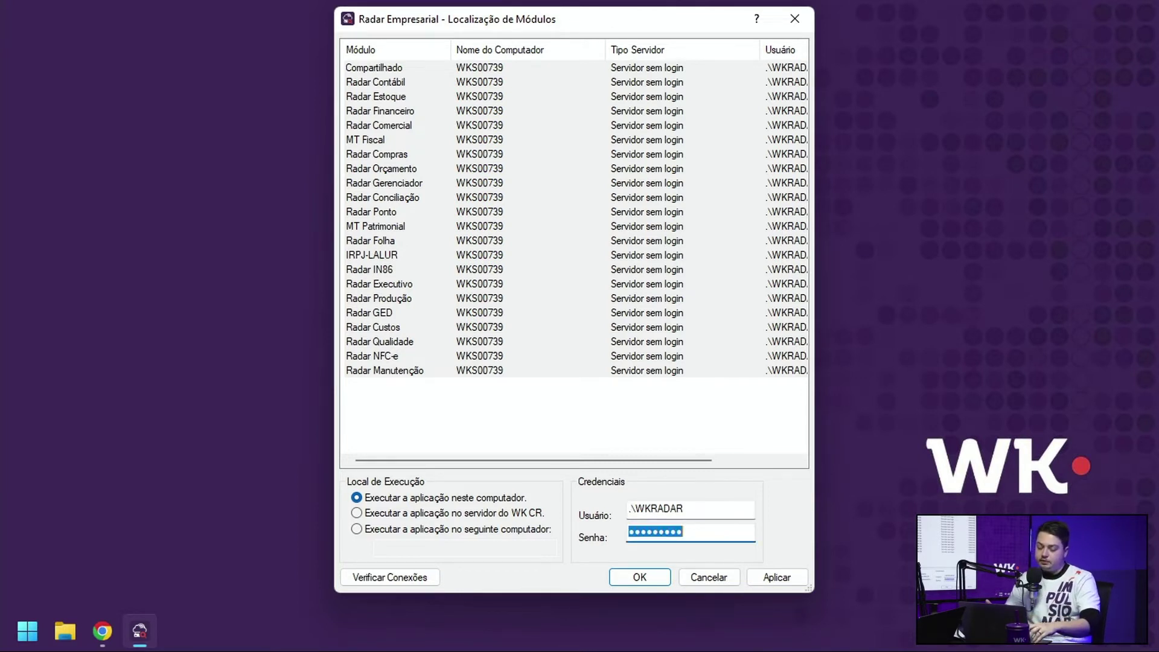
{"action": "key", "text": "BackSpace"}
{"action": "type", "text": "*****"}
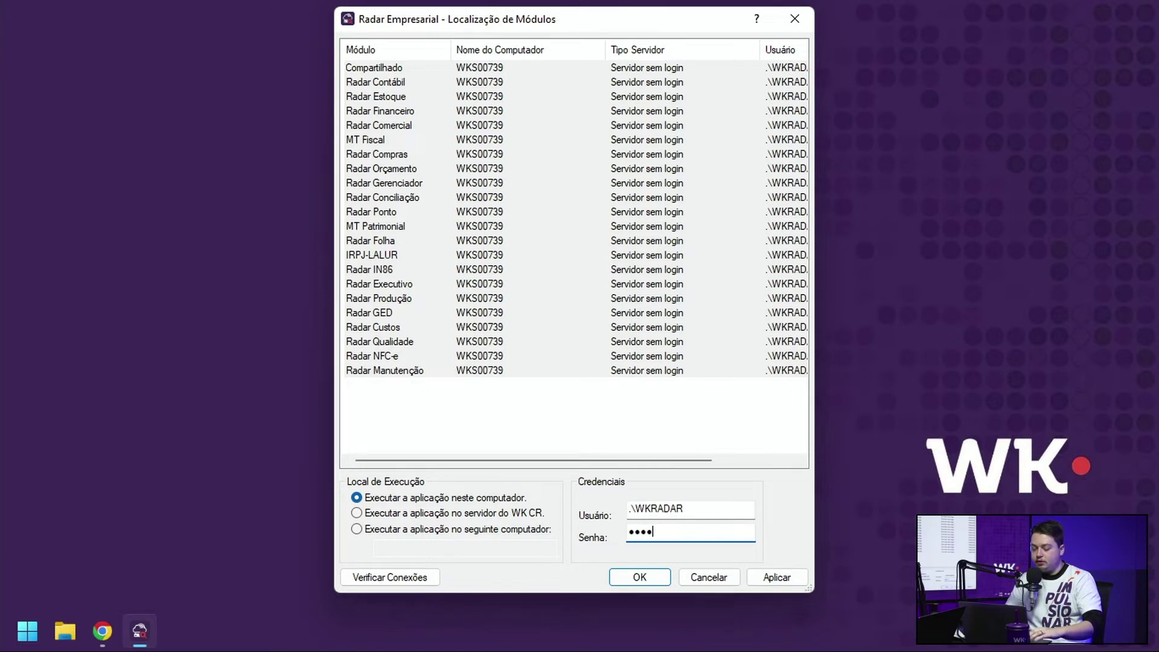
{"action": "type", "text": "****"}
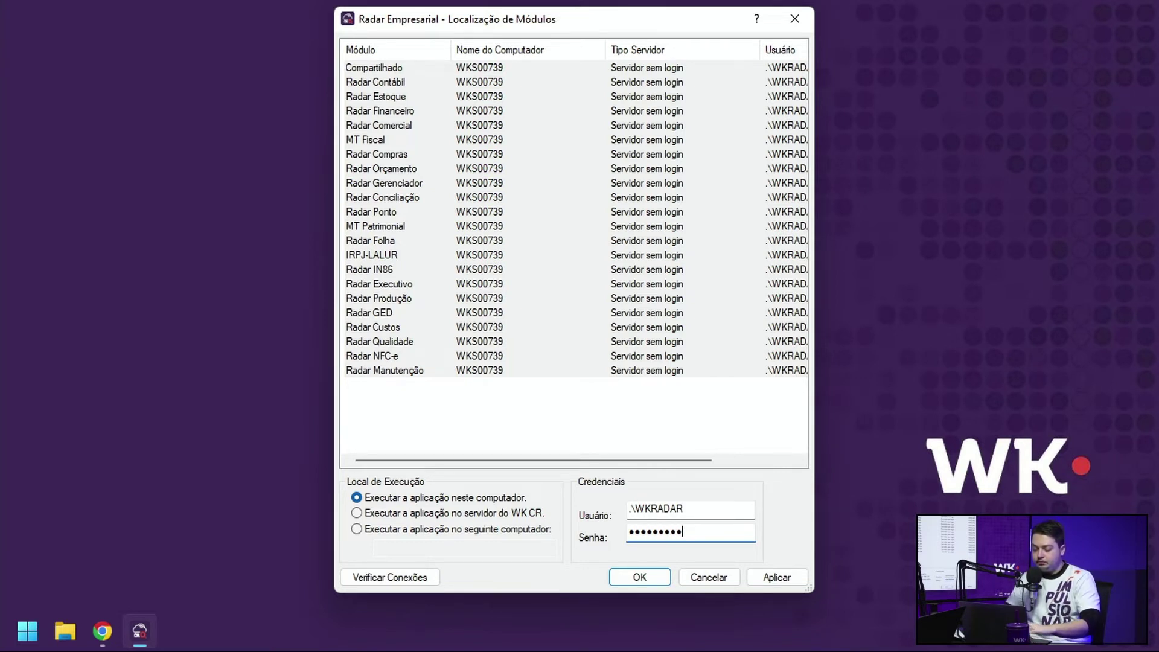
{"action": "left_click", "coordinate": [776, 577]}
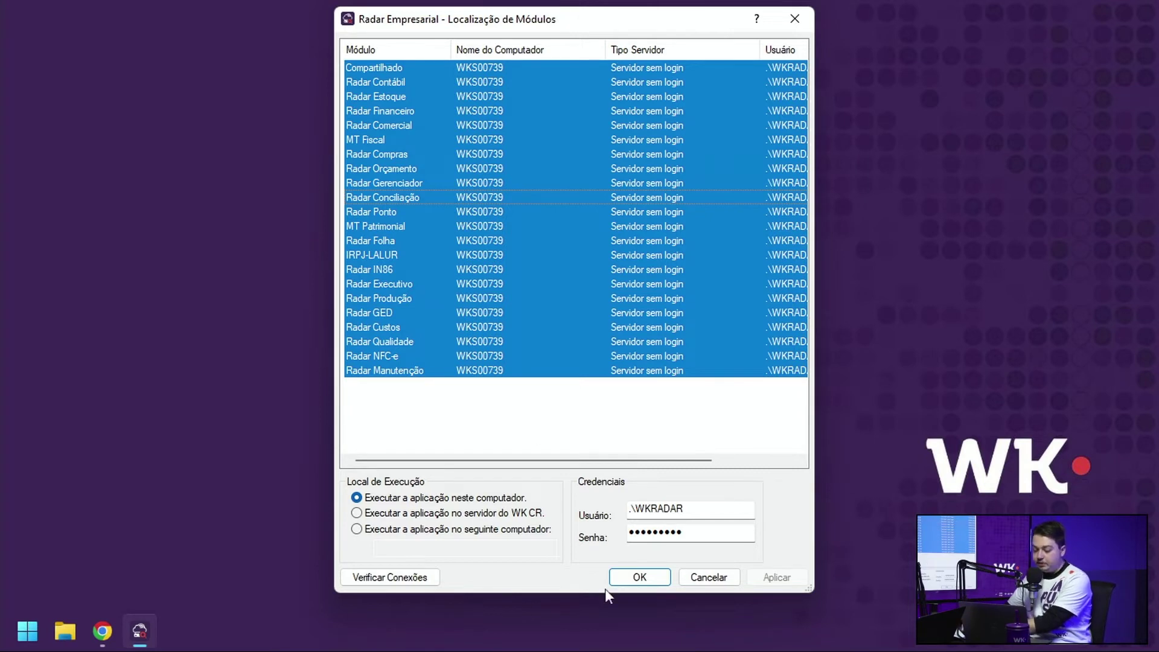
{"action": "left_click", "coordinate": [634, 585]}
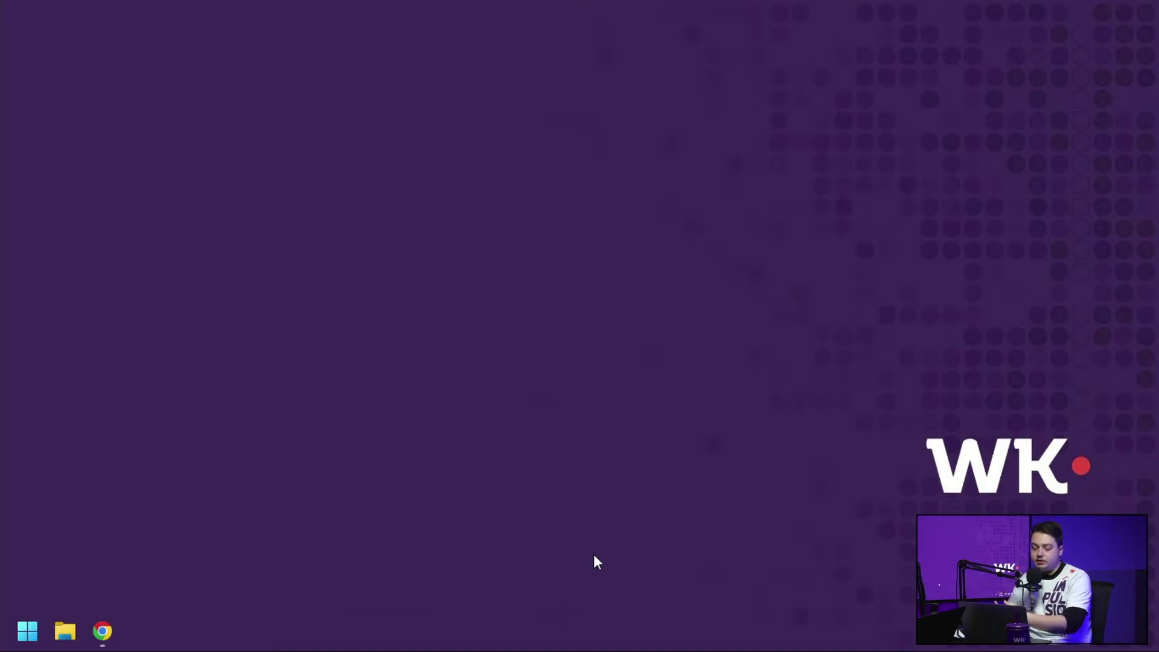
Step: Launch Localização de Dados and choose 'Registrar uma nova empresa a partir de uma base de dados existente'
{"action": "key", "text": "super"}
{"action": "type", "text": "local"}
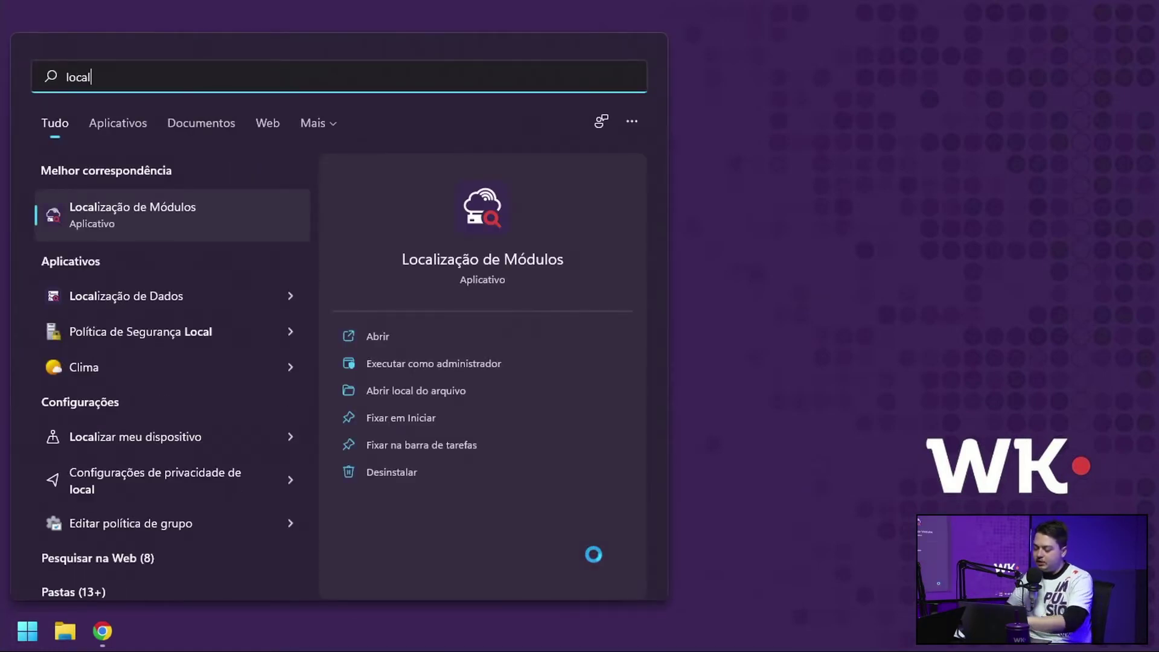
{"action": "key", "text": "Down"}
{"action": "key", "text": "Return"}
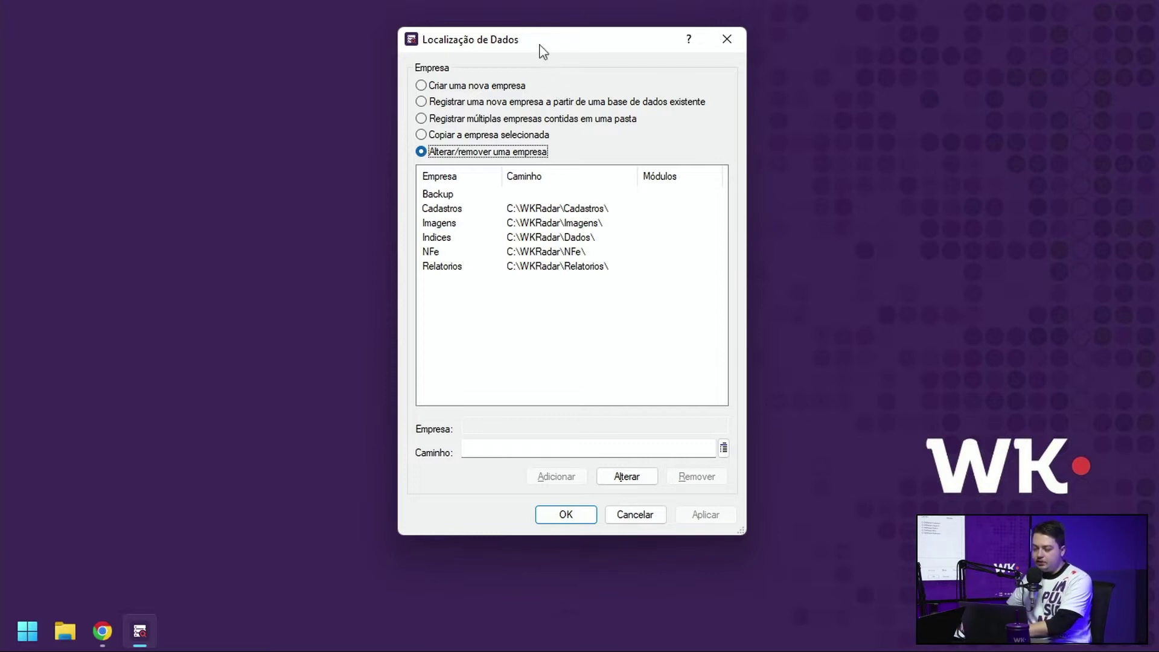
{"action": "left_click", "coordinate": [458, 104]}
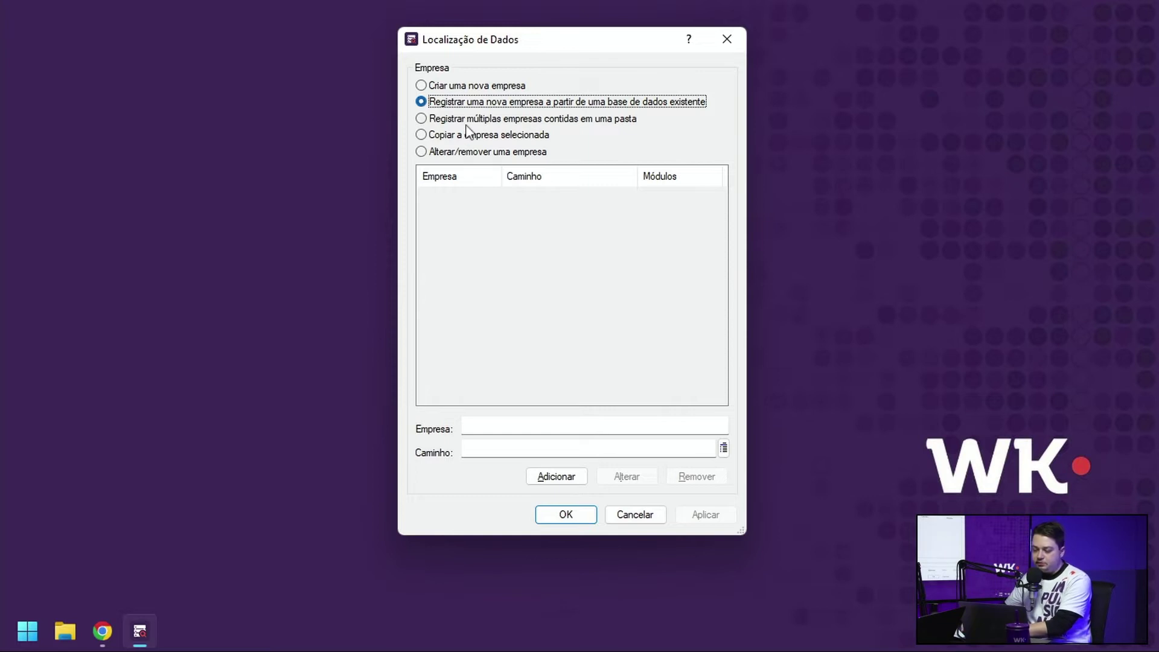
{"action": "left_click", "coordinate": [472, 120]}
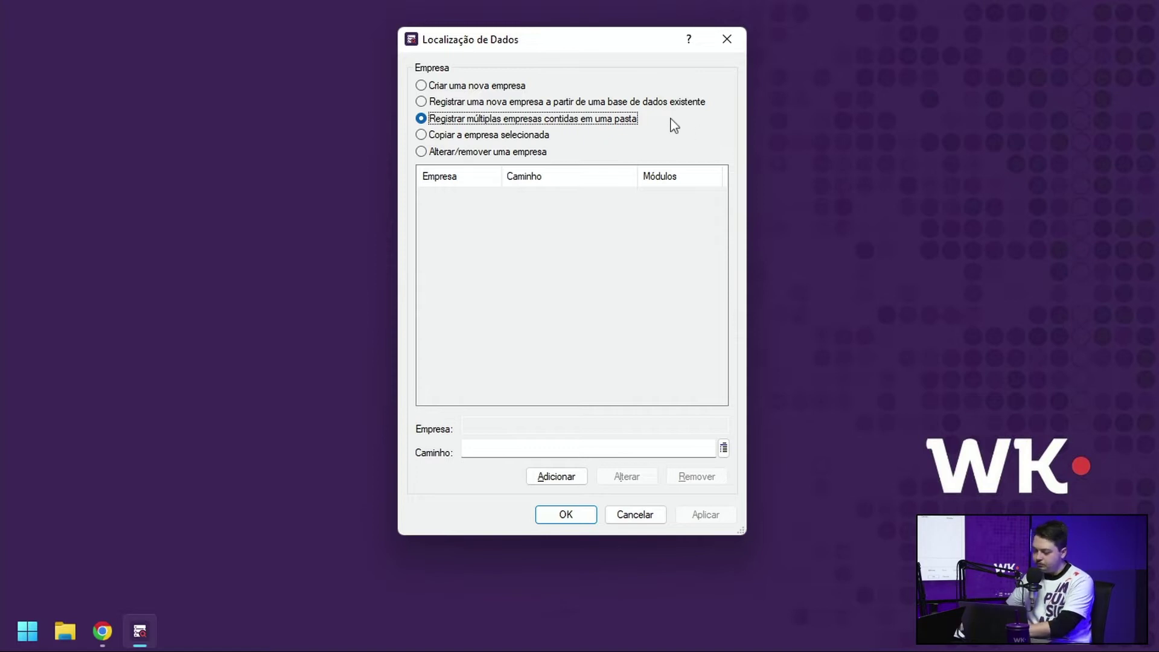
{"action": "left_click", "coordinate": [526, 136]}
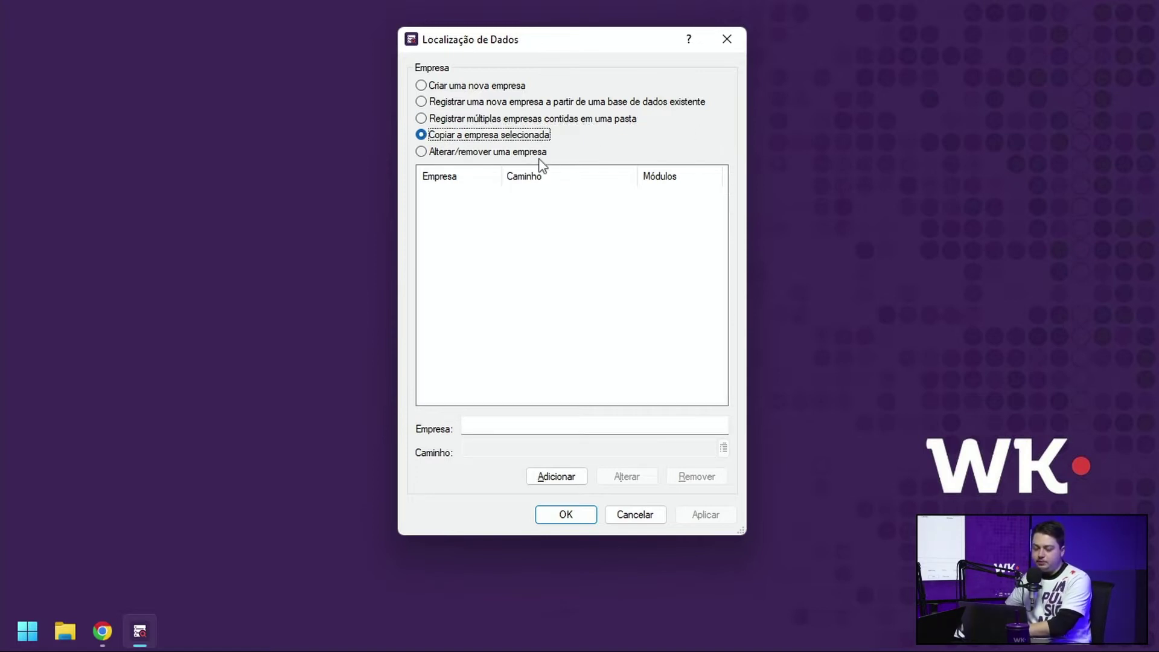
{"action": "left_click", "coordinate": [511, 152]}
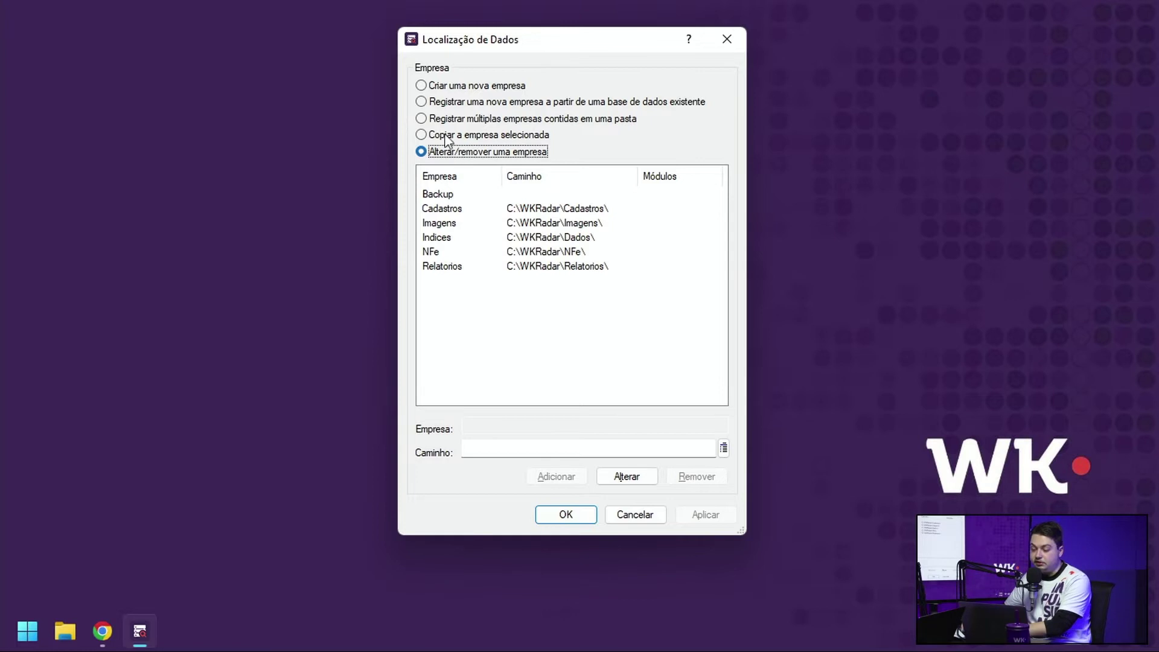
{"action": "left_click", "coordinate": [462, 103]}
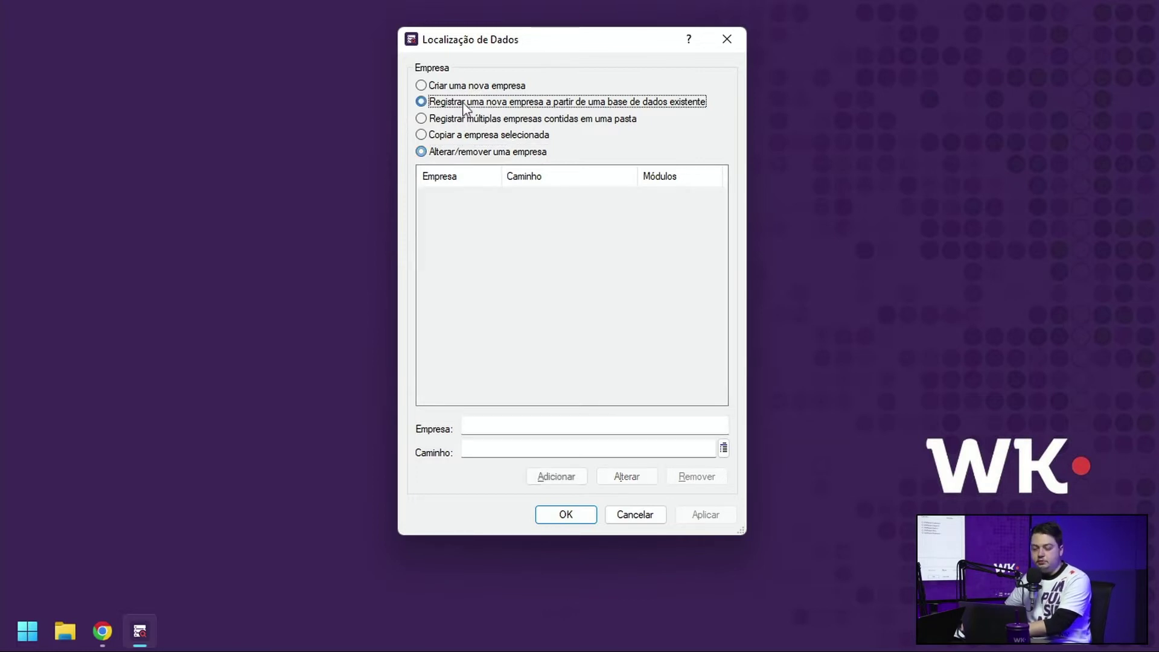
Step: Set the company's Caminho to the C:\BaseDemo\Demo folder
{"action": "left_click", "coordinate": [723, 449]}
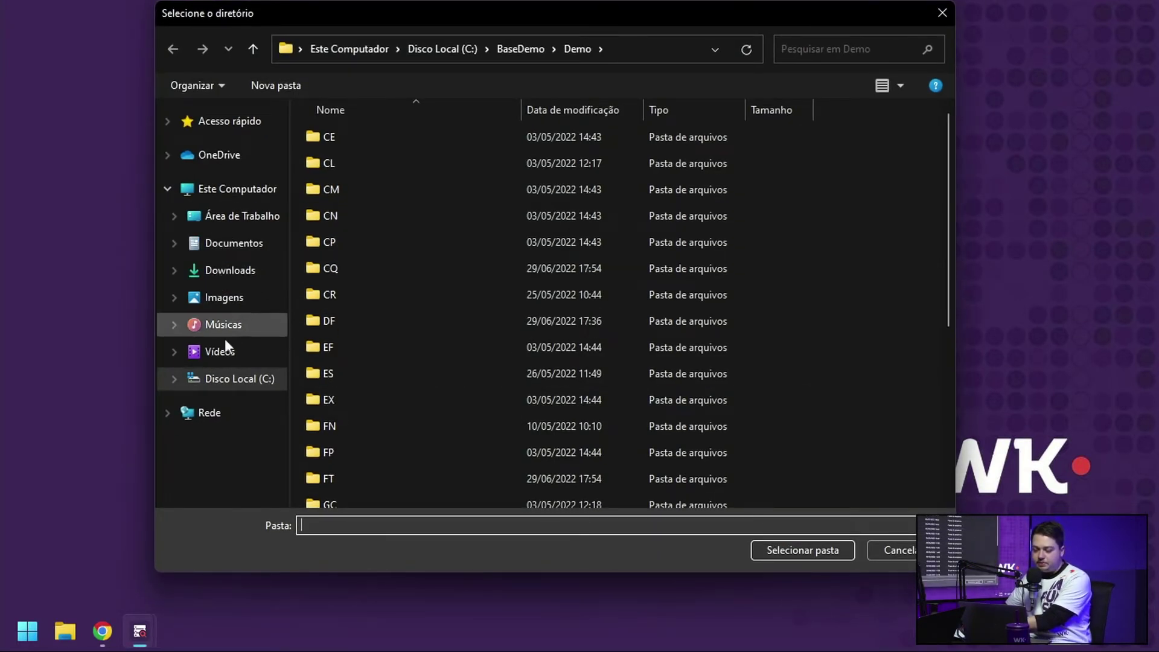
{"action": "left_click", "coordinate": [235, 378]}
{"action": "left_click", "coordinate": [344, 241]}
{"action": "double_click", "coordinate": [344, 240]}
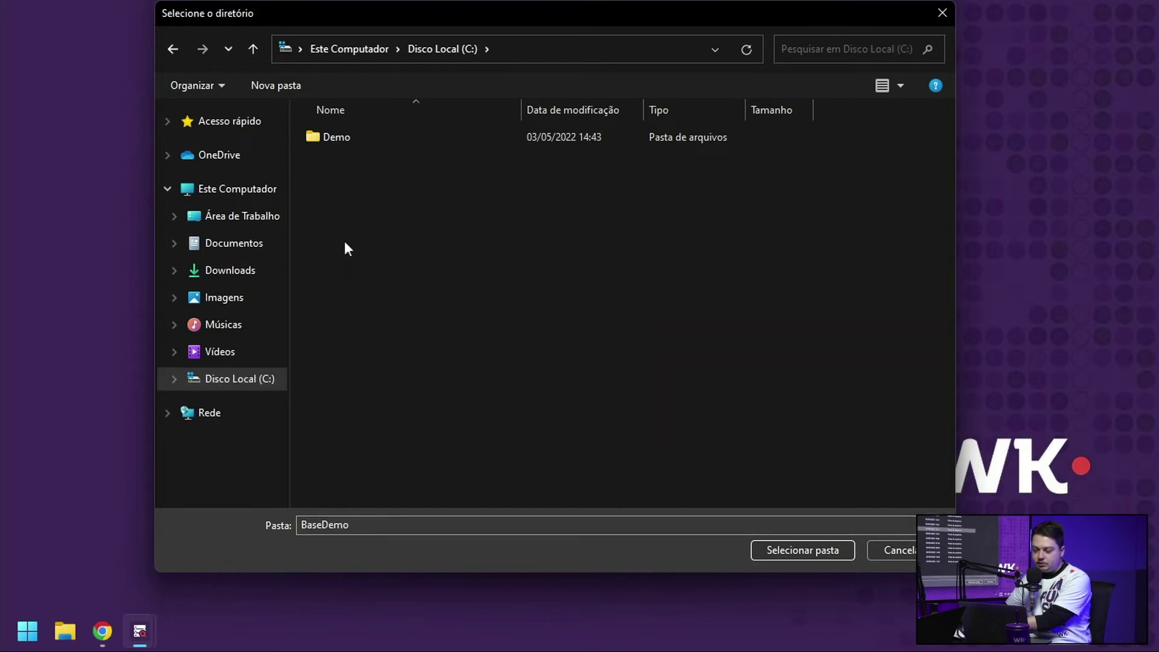
{"action": "left_click", "coordinate": [371, 140]}
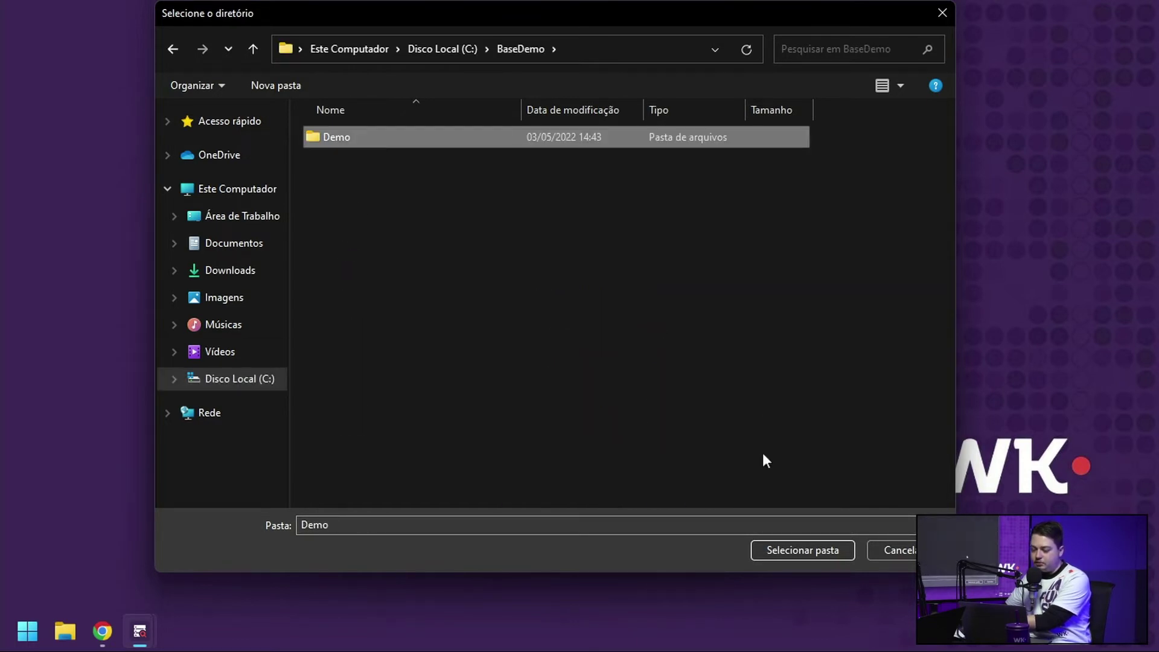
{"action": "left_click", "coordinate": [802, 550]}
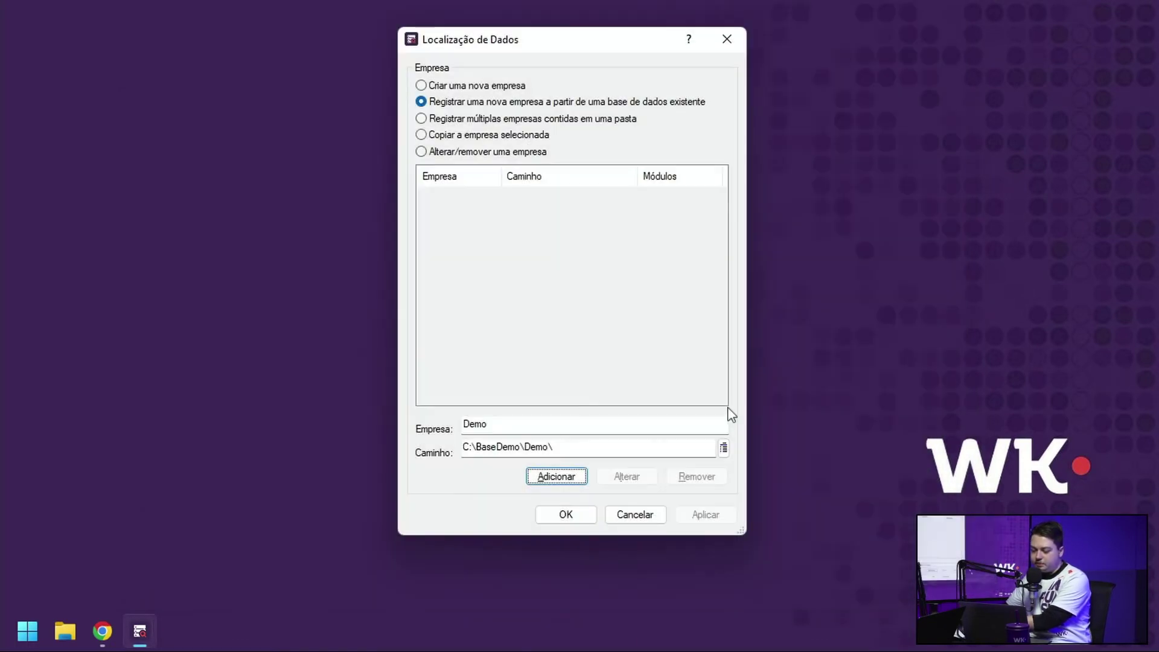
Step: Add the Demo company, apply the registration, and close with OK
{"action": "left_click", "coordinate": [568, 479]}
{"action": "left_click", "coordinate": [704, 519]}
{"action": "left_click", "coordinate": [583, 520]}
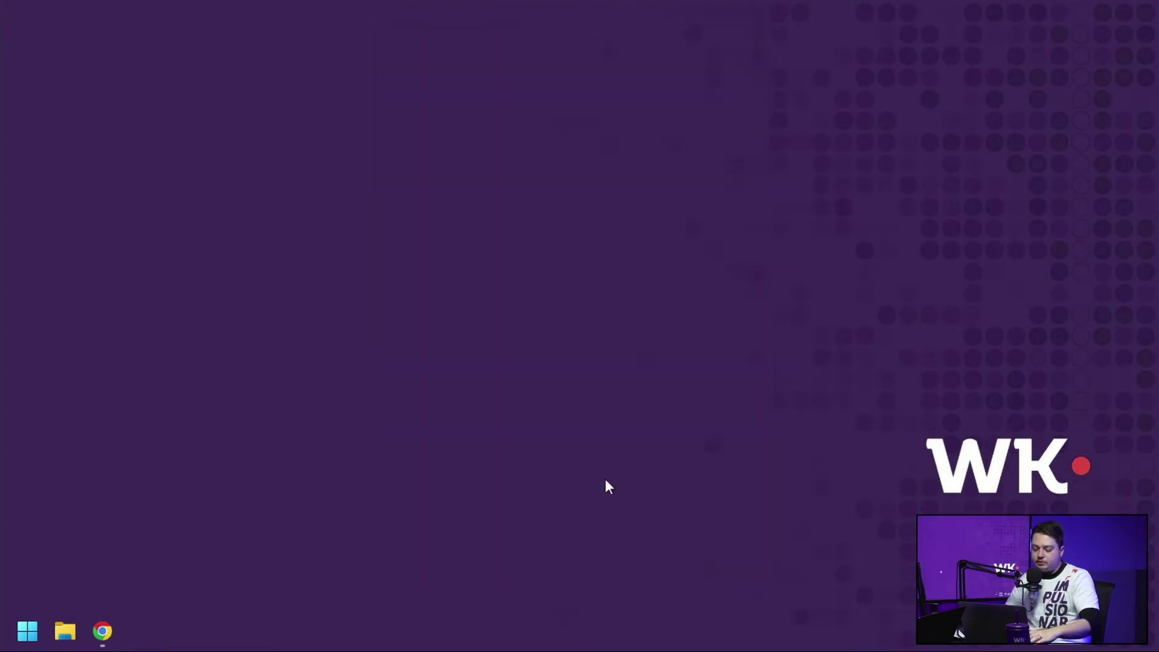
Step: Launch Radar Empresarial, log into the Demo company with user and password, and dismiss WK News
{"action": "key", "text": "super"}
{"action": "type", "text": "empre"}
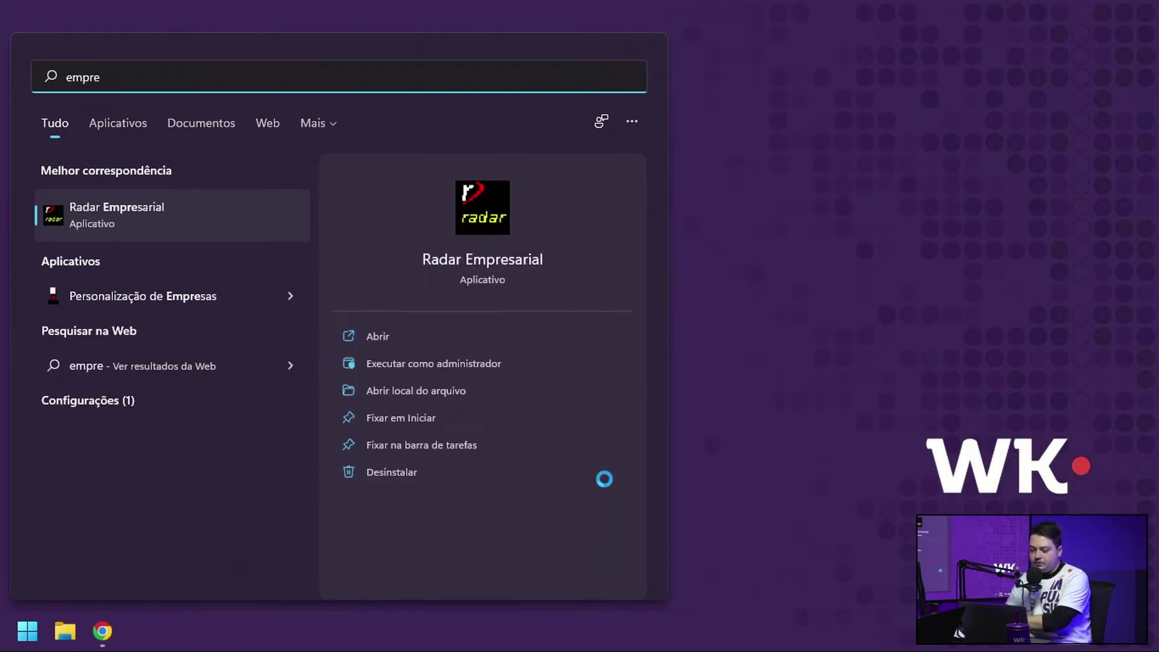
{"action": "key", "text": "Return"}
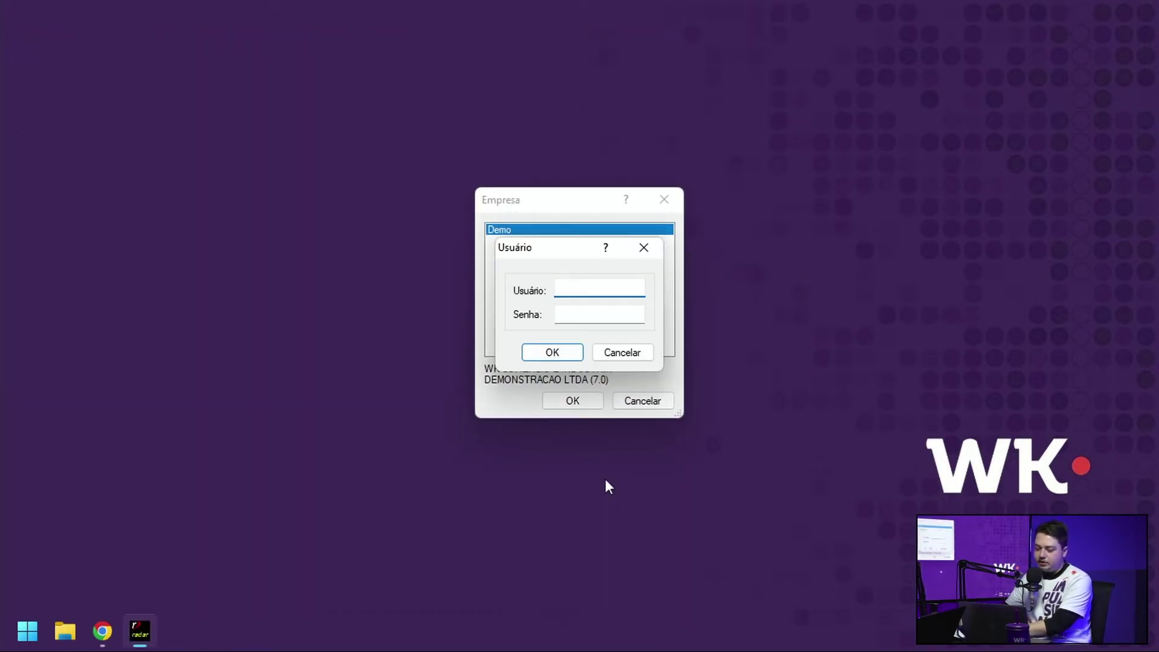
{"action": "left_click_drag", "start_coordinate": [529, 255], "coordinate": [727, 200]}
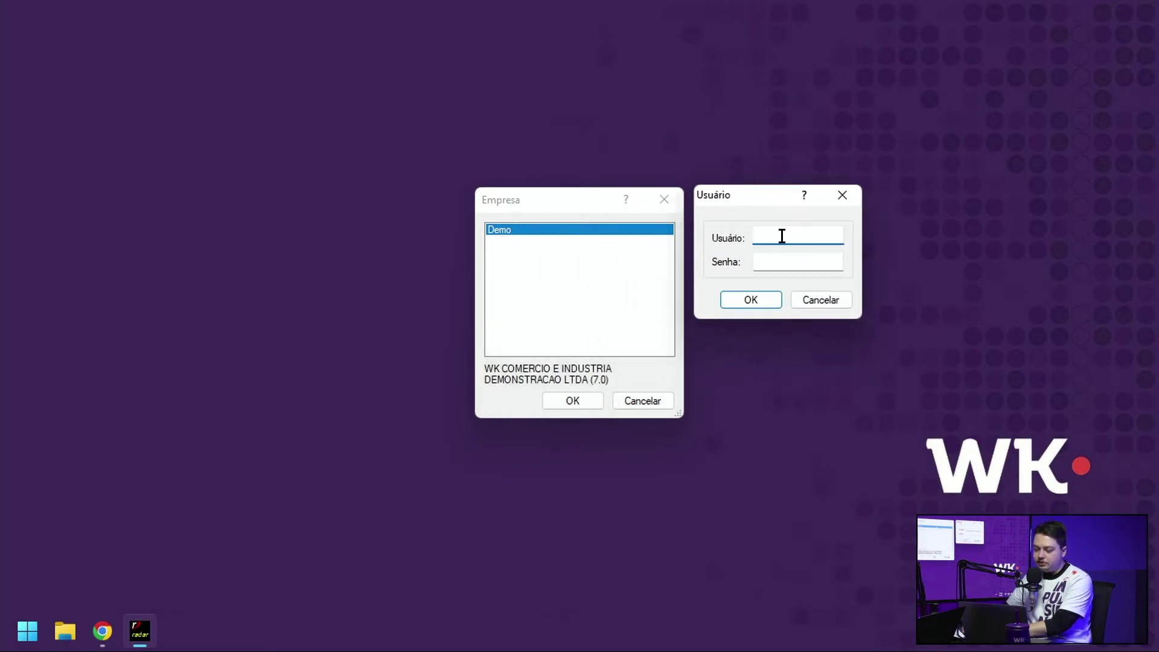
{"action": "type", "text": "wk"}
{"action": "key", "text": "Tab"}
{"action": "type", "text": "wk"}
{"action": "key", "text": "Return"}
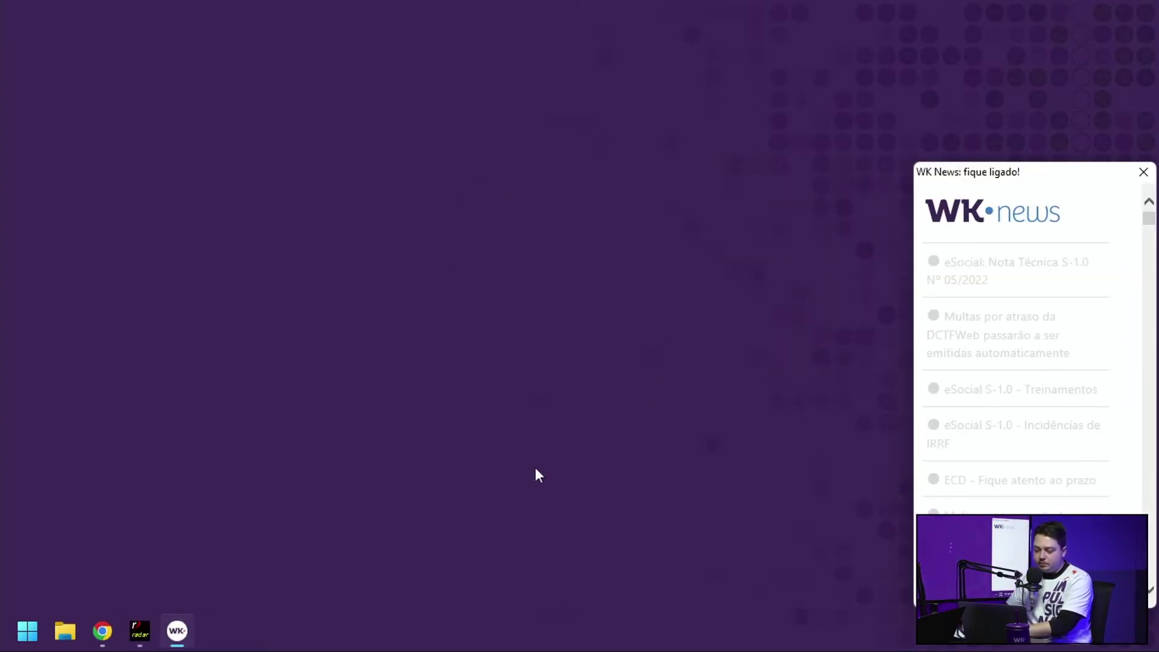
{"action": "left_click", "coordinate": [1142, 172]}
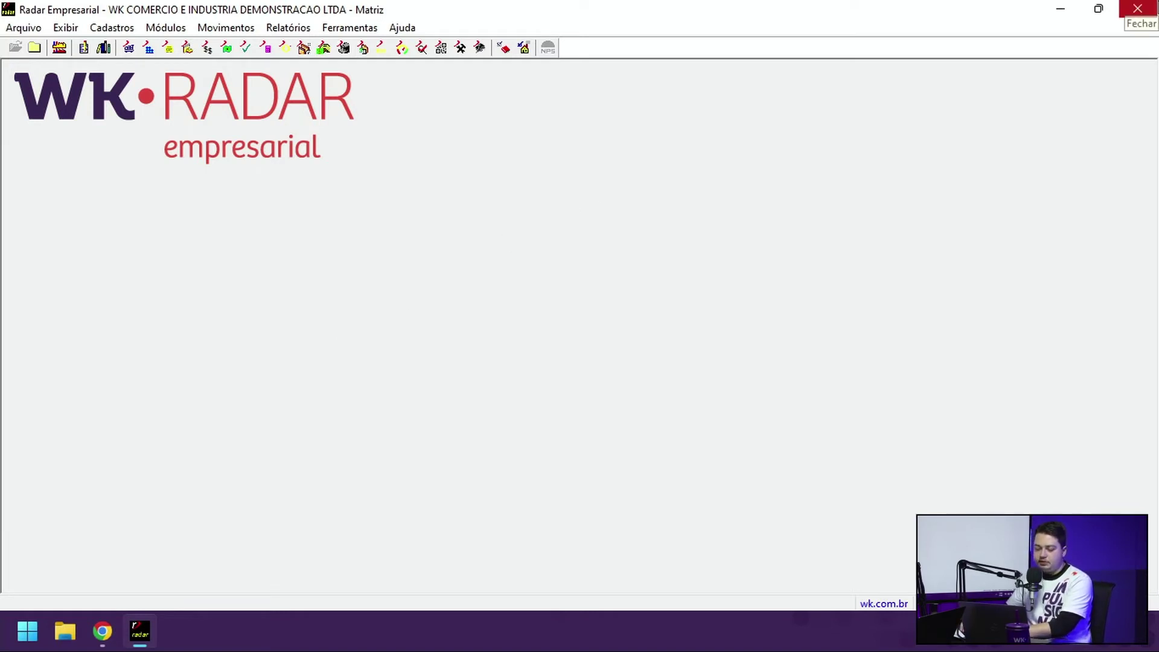
Step: Close Radar Empresarial, relaunch it, and log back in with user and password
{"action": "left_click", "coordinate": [1138, 9]}
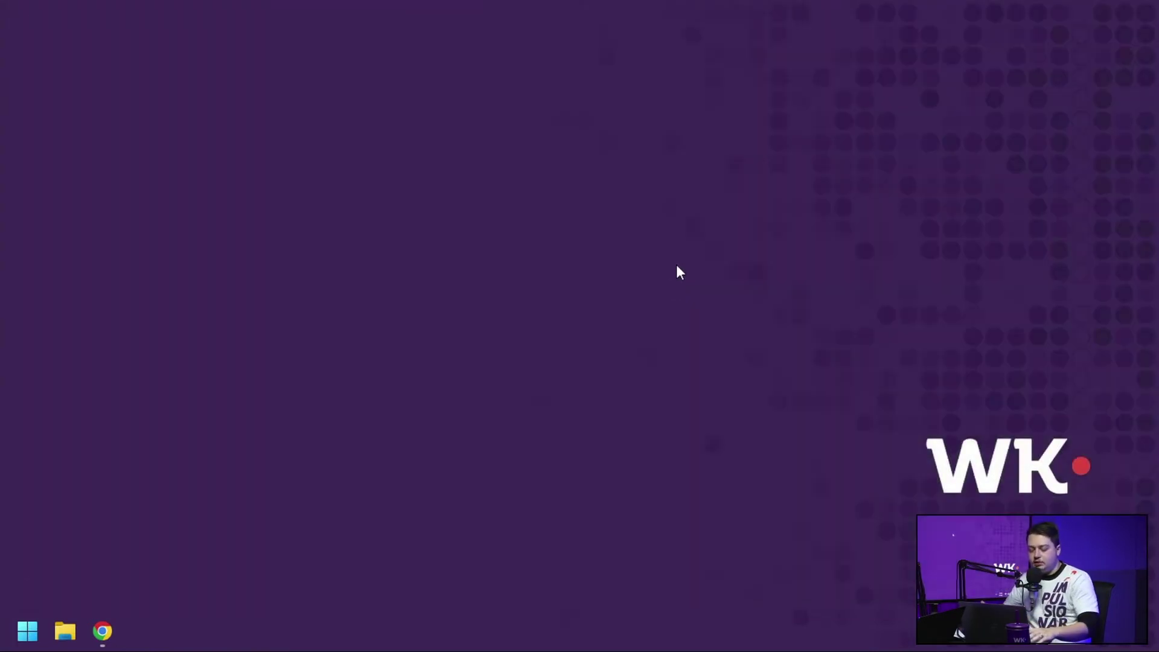
{"action": "key", "text": "super"}
{"action": "type", "text": "empre"}
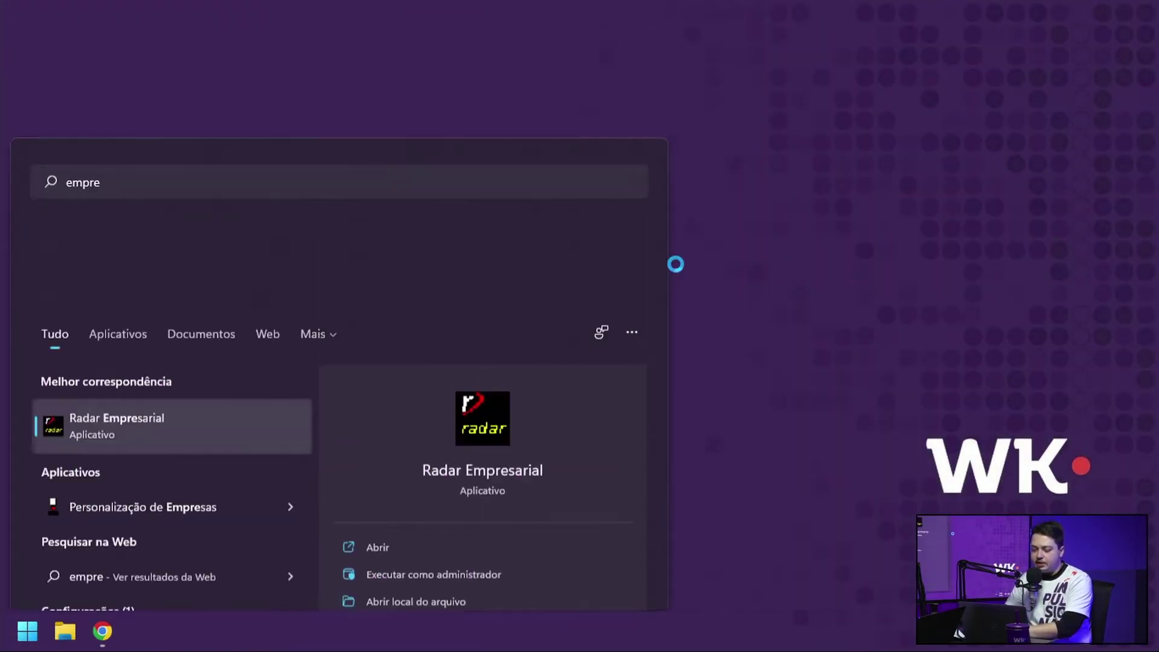
{"action": "type", "text": "wk"}
{"action": "key", "text": "Tab"}
{"action": "type", "text": "123"}
{"action": "key", "text": "Return"}
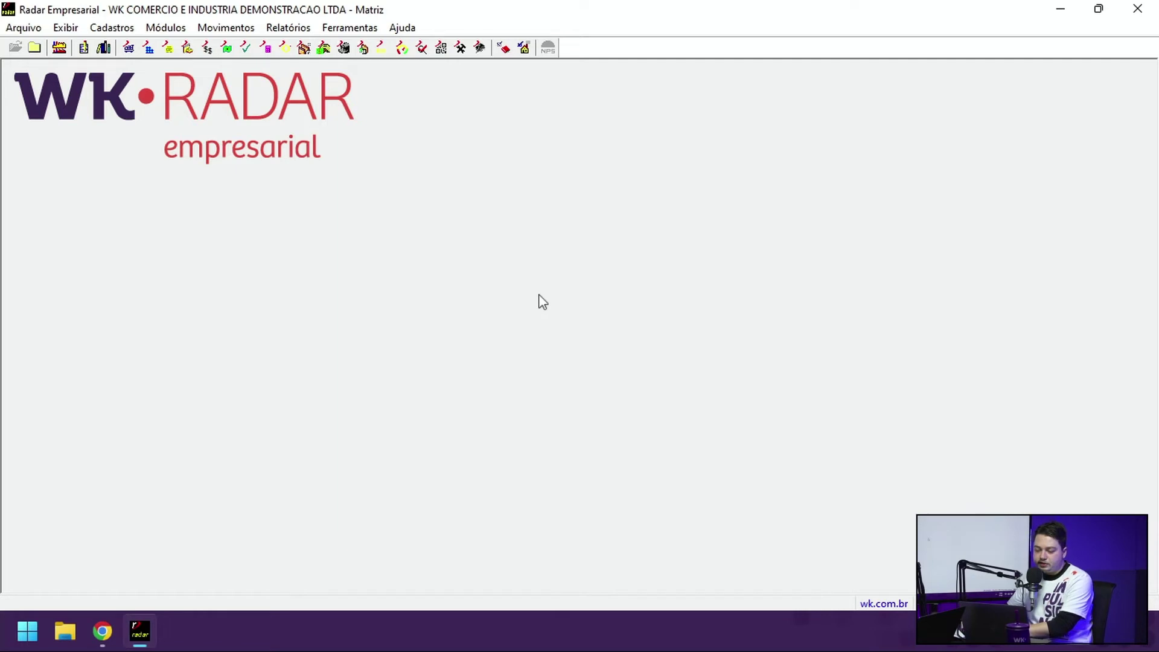
Step: Open Ferramentas > Instalação Radar API, review its status window, then close it
{"action": "left_click", "coordinate": [362, 30]}
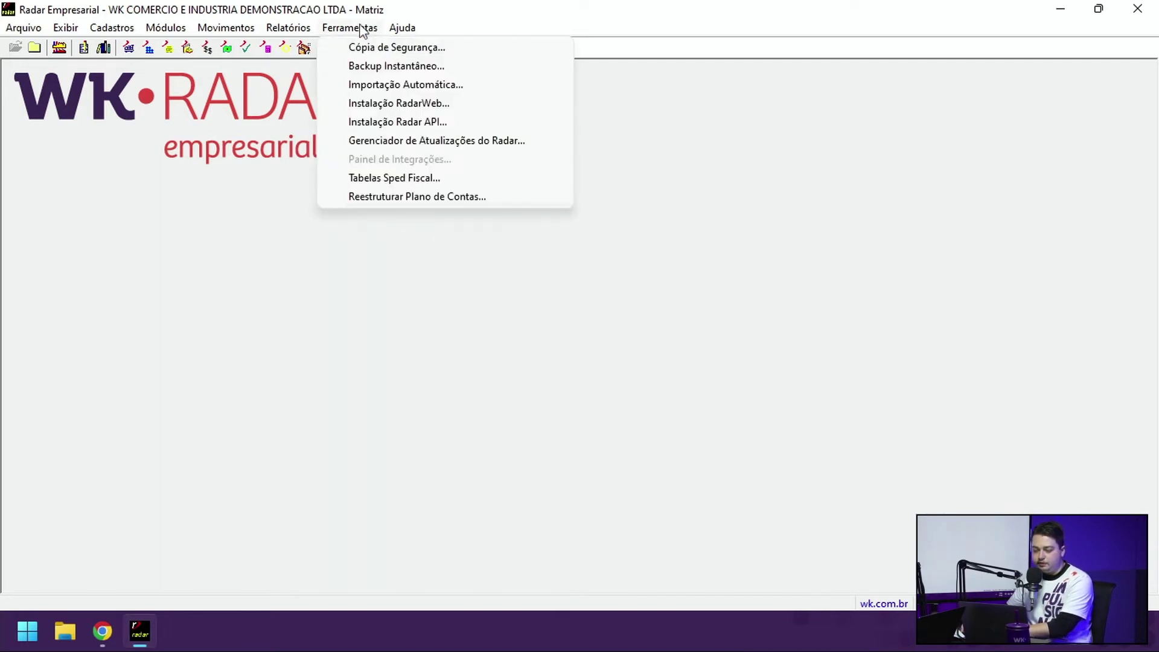
{"action": "left_click", "coordinate": [461, 125]}
{"action": "left_click_drag", "start_coordinate": [265, 85], "coordinate": [474, 86]}
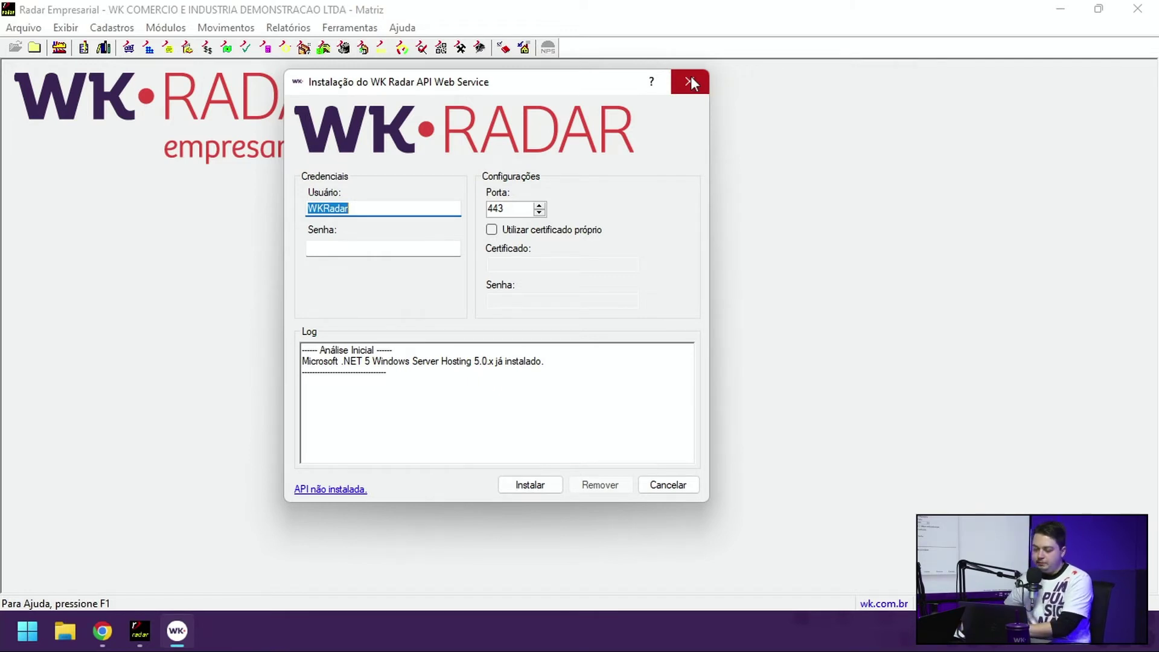
{"action": "left_click", "coordinate": [691, 84]}
Step: Browse File Explorer to the C:\WKRadar\Pgms\Radar\x64 folder
{"action": "key", "text": "super+e"}
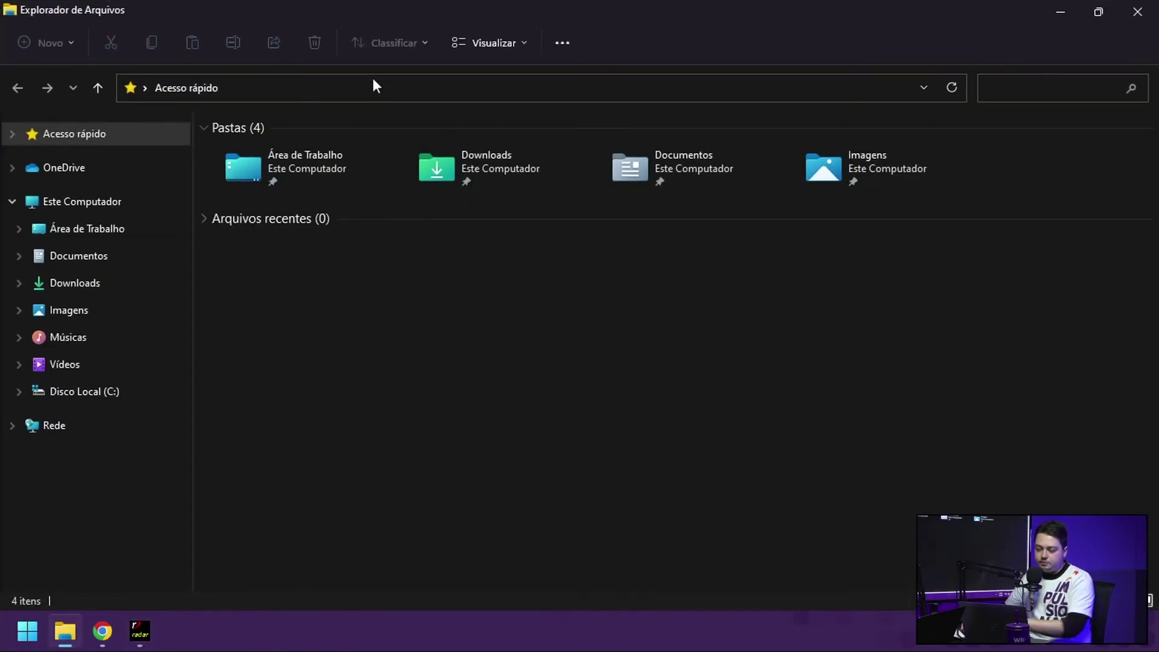
{"action": "left_click", "coordinate": [84, 392]}
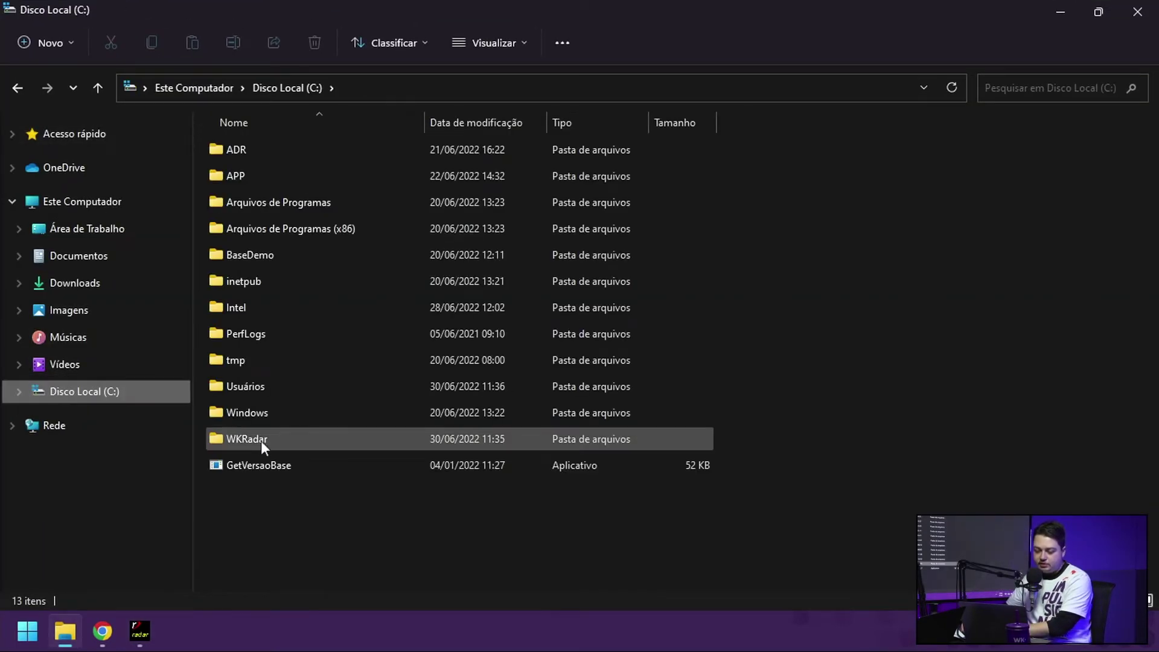
{"action": "double_click", "coordinate": [261, 441]}
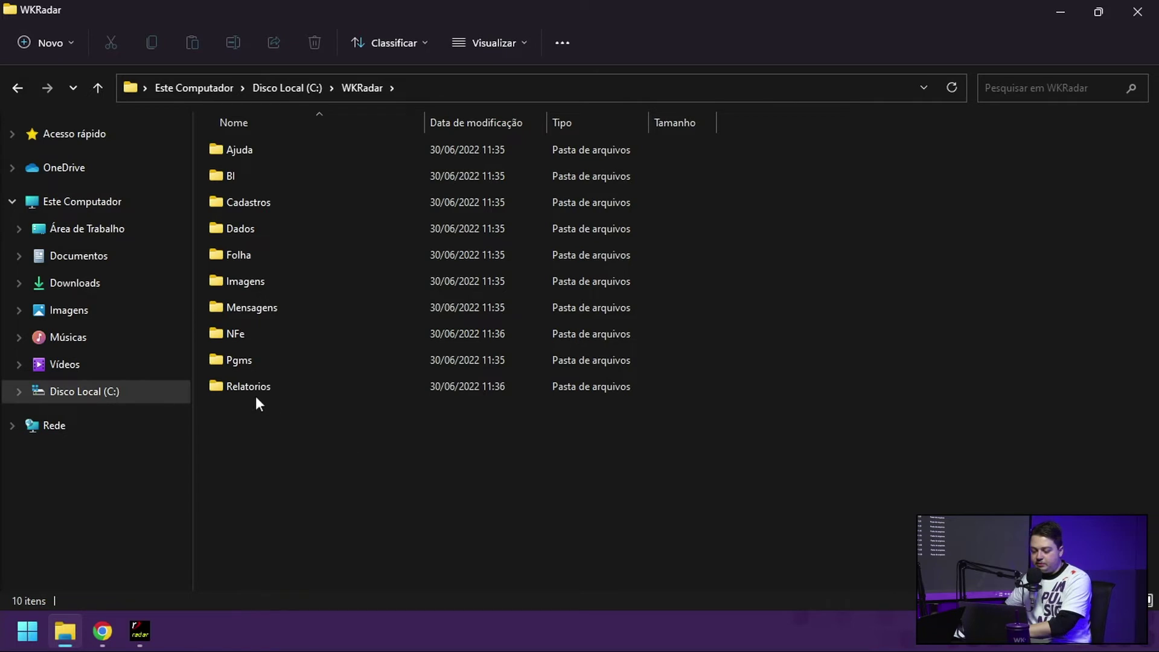
{"action": "double_click", "coordinate": [247, 359]}
{"action": "left_click", "coordinate": [269, 150]}
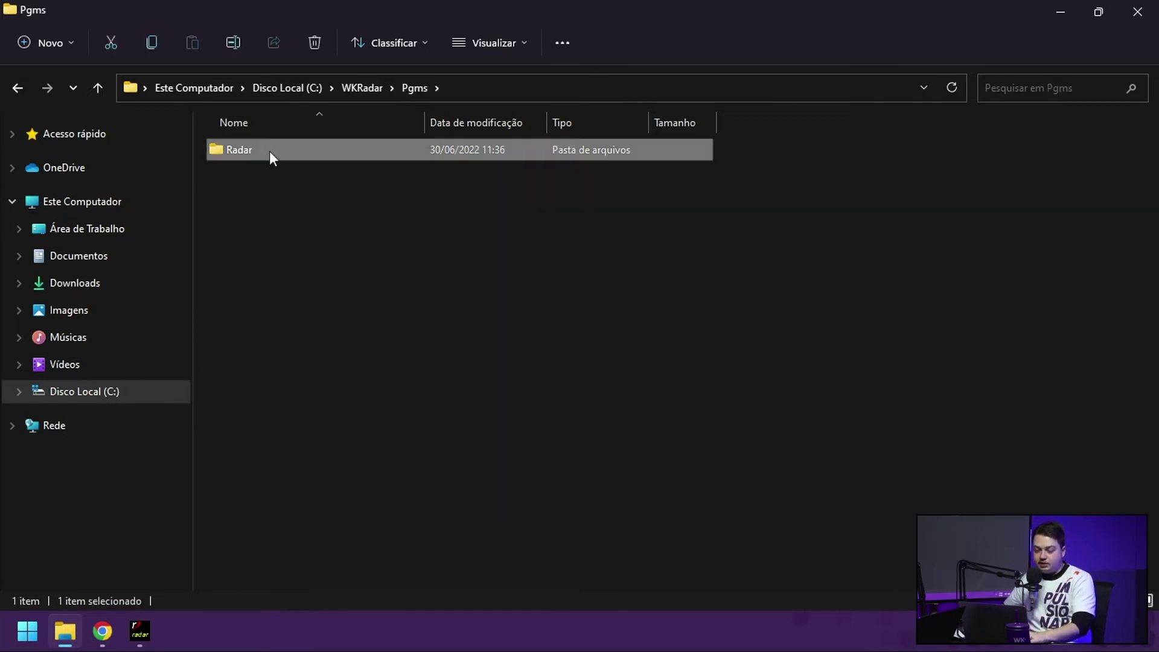
{"action": "double_click", "coordinate": [270, 151]}
{"action": "double_click", "coordinate": [233, 464]}
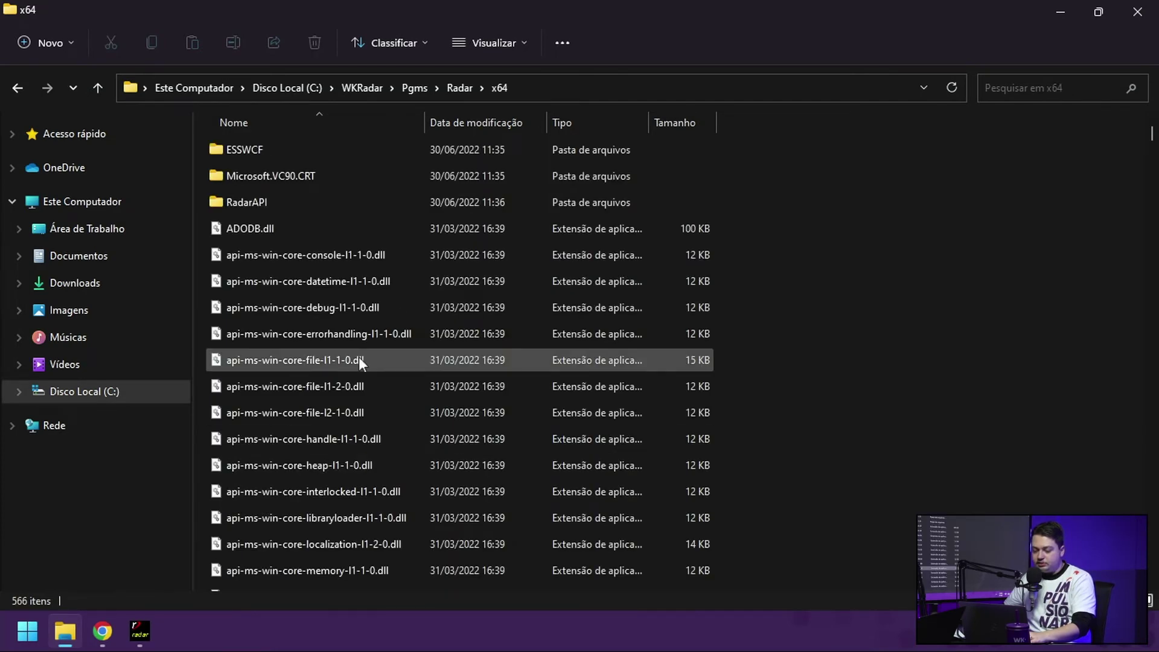
Step: Run WKInstalaRadarAPIWeb as administrator and center the installer dialog
{"action": "left_click", "coordinate": [390, 310]}
{"action": "type", "text": "wk"}
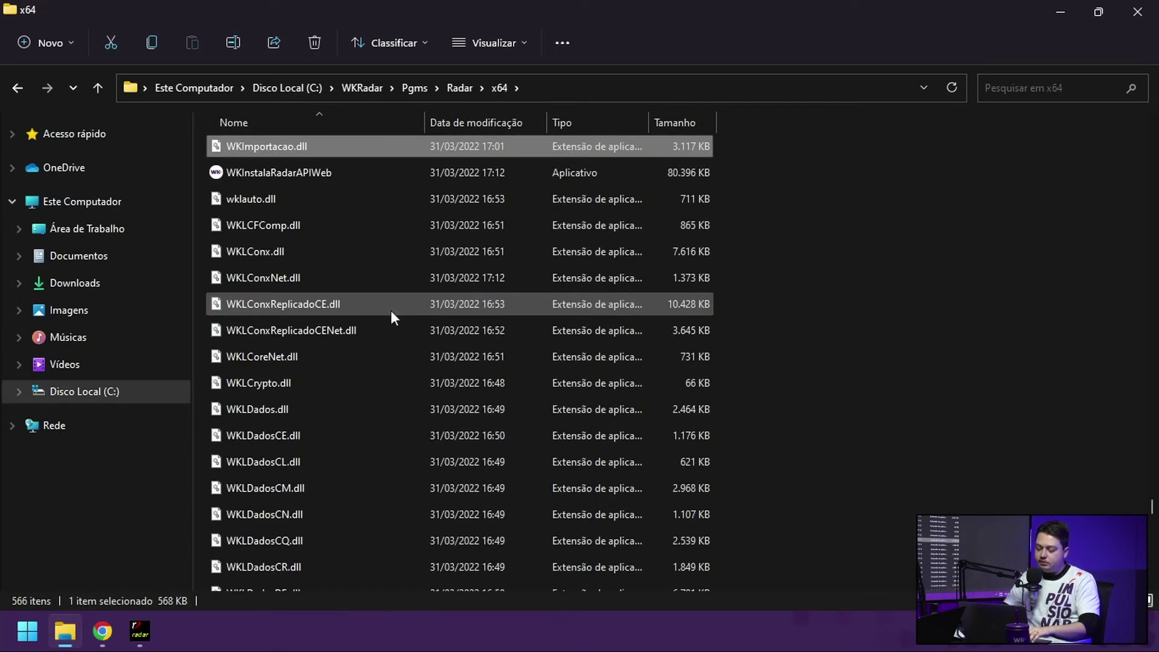
{"action": "type", "text": "n"}
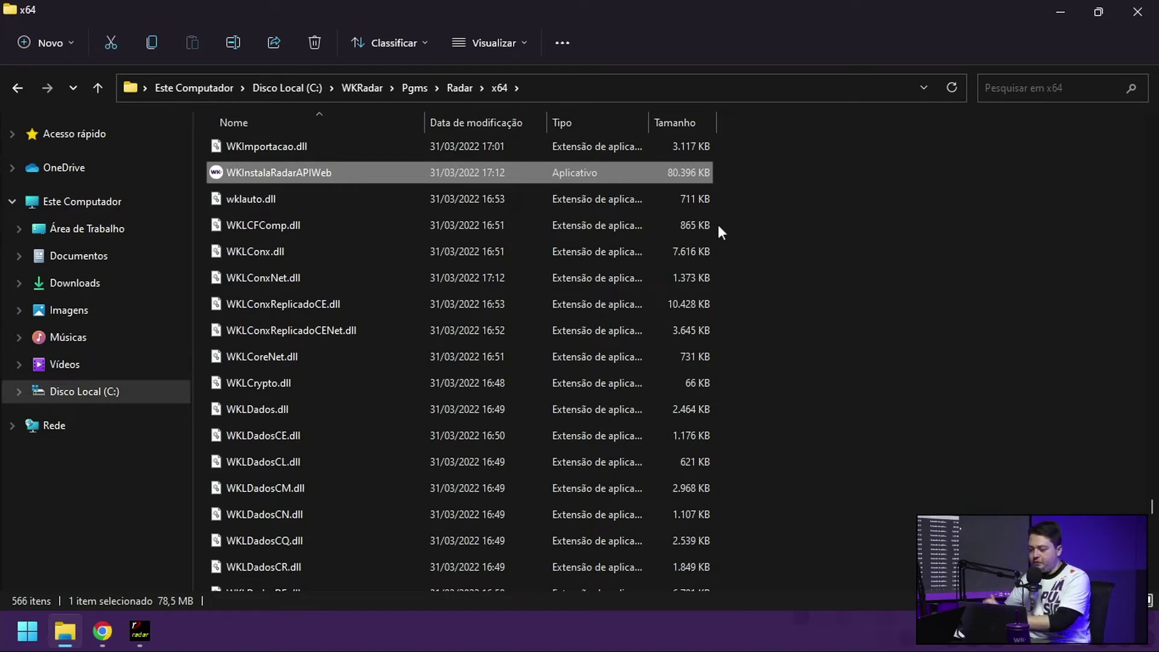
{"action": "right_click", "coordinate": [456, 175]}
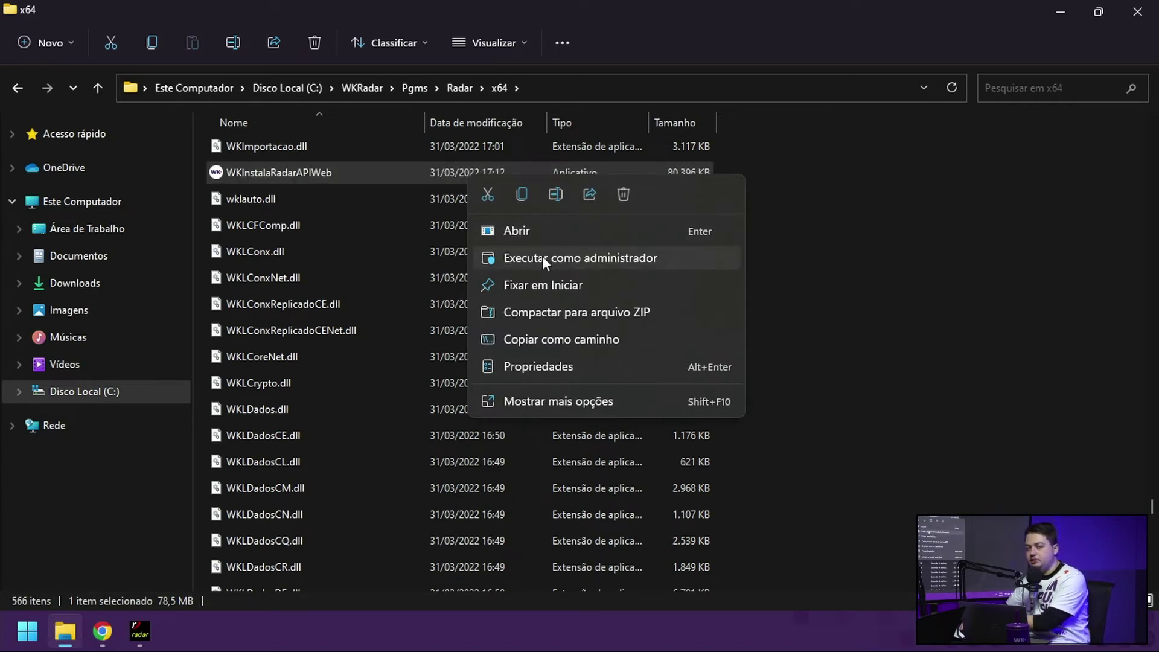
{"action": "left_click", "coordinate": [542, 257]}
{"action": "left_click_drag", "start_coordinate": [236, 106], "coordinate": [492, 74]}
{"action": "left_click", "coordinate": [468, 193]}
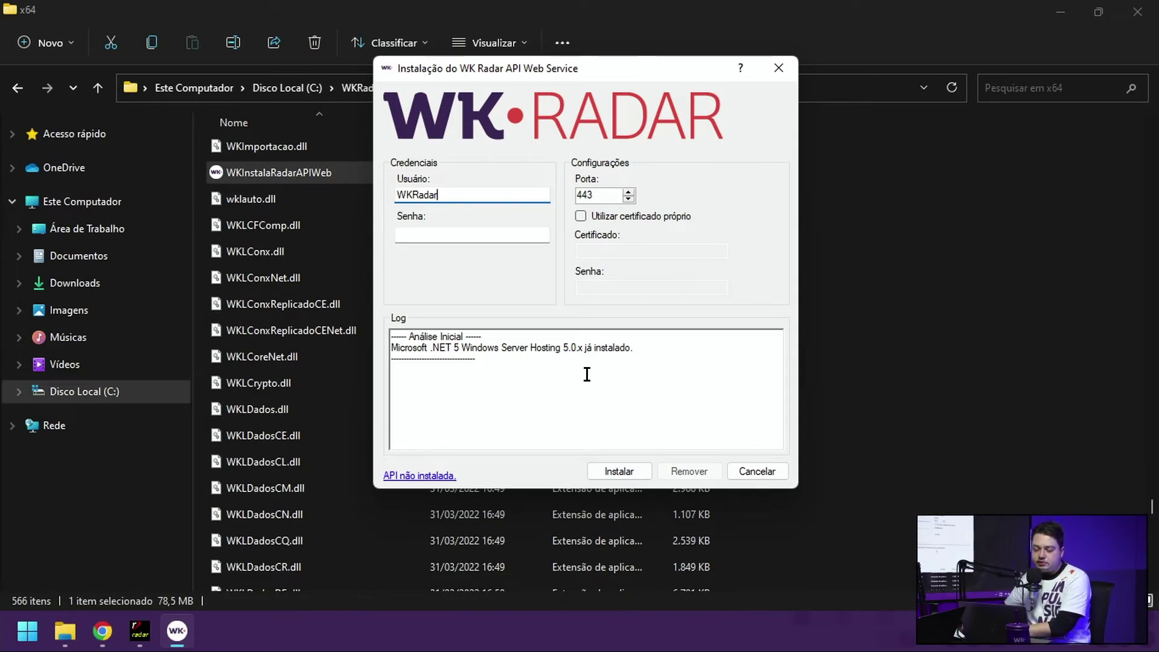
Step: Set Usuário to plain WKRadar without a domain prefix, enter its password, and start Instalar
{"action": "left_click", "coordinate": [497, 382]}
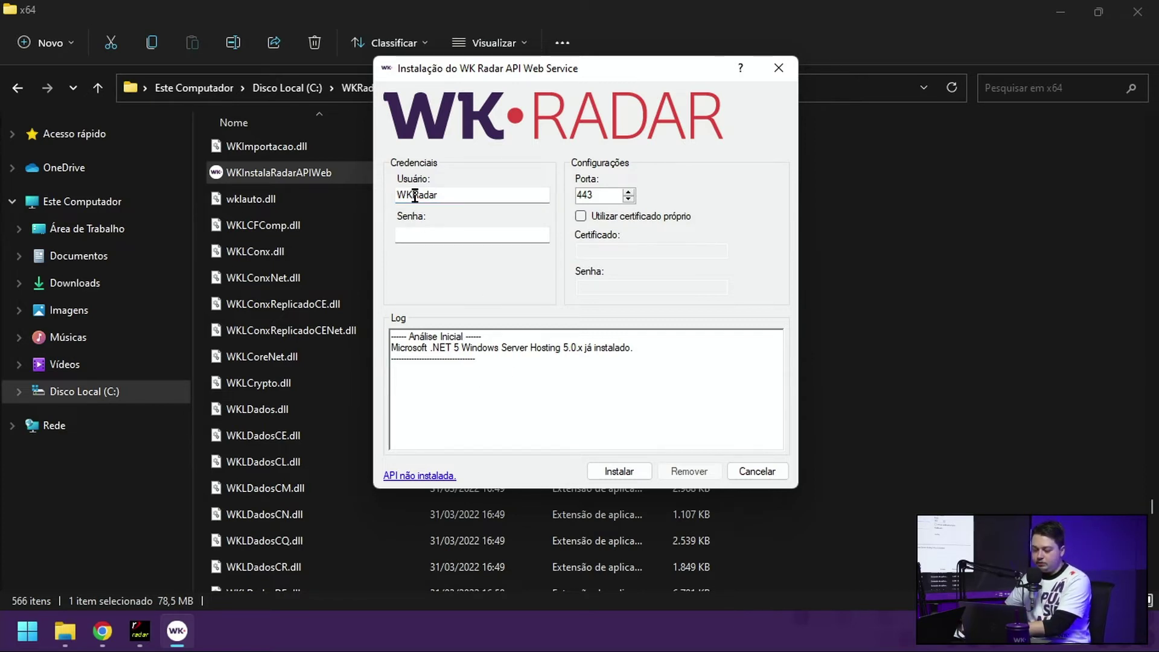
{"action": "left_click", "coordinate": [481, 194]}
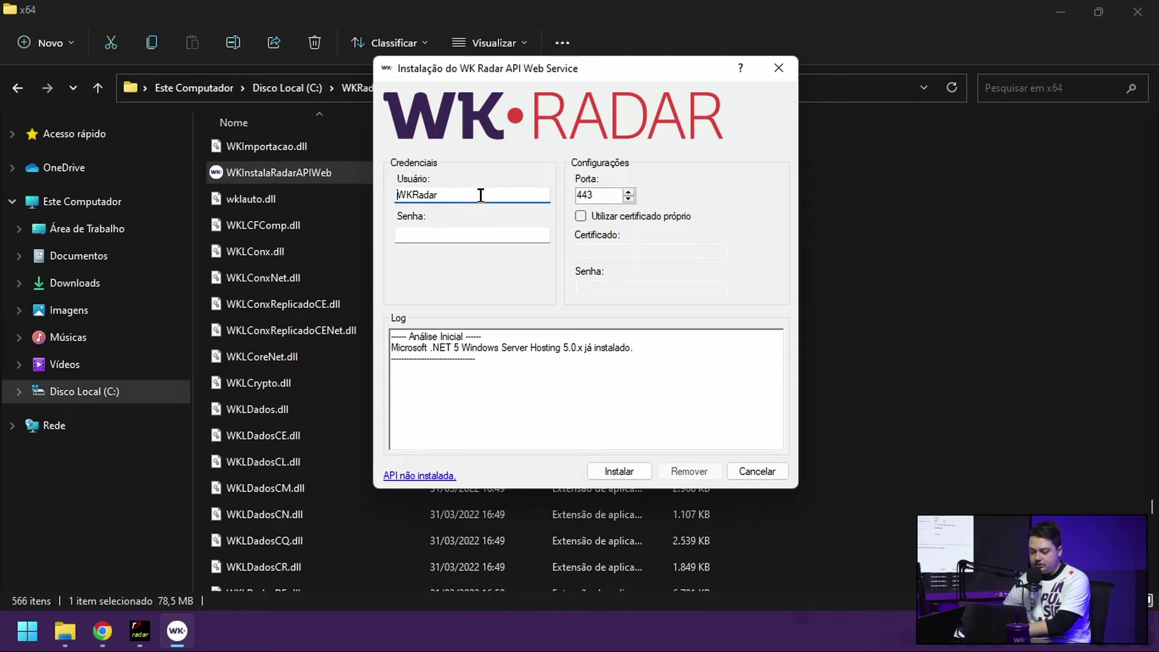
{"action": "type", "text": "DOMIONIO"}
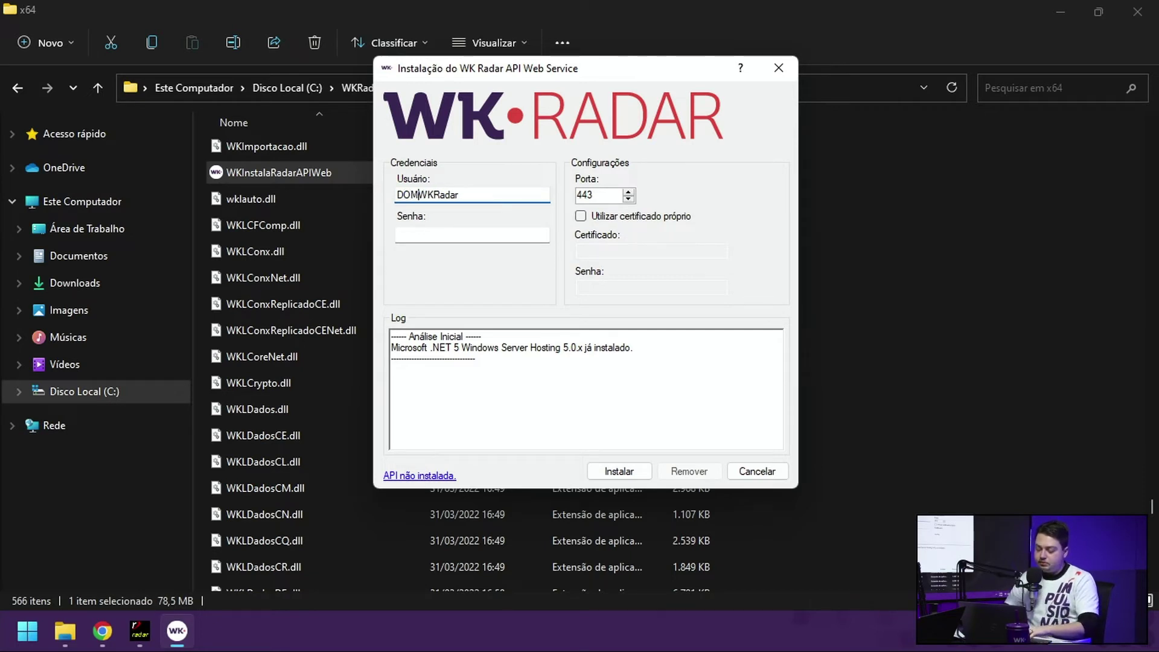
{"action": "type", "text": "\\"}
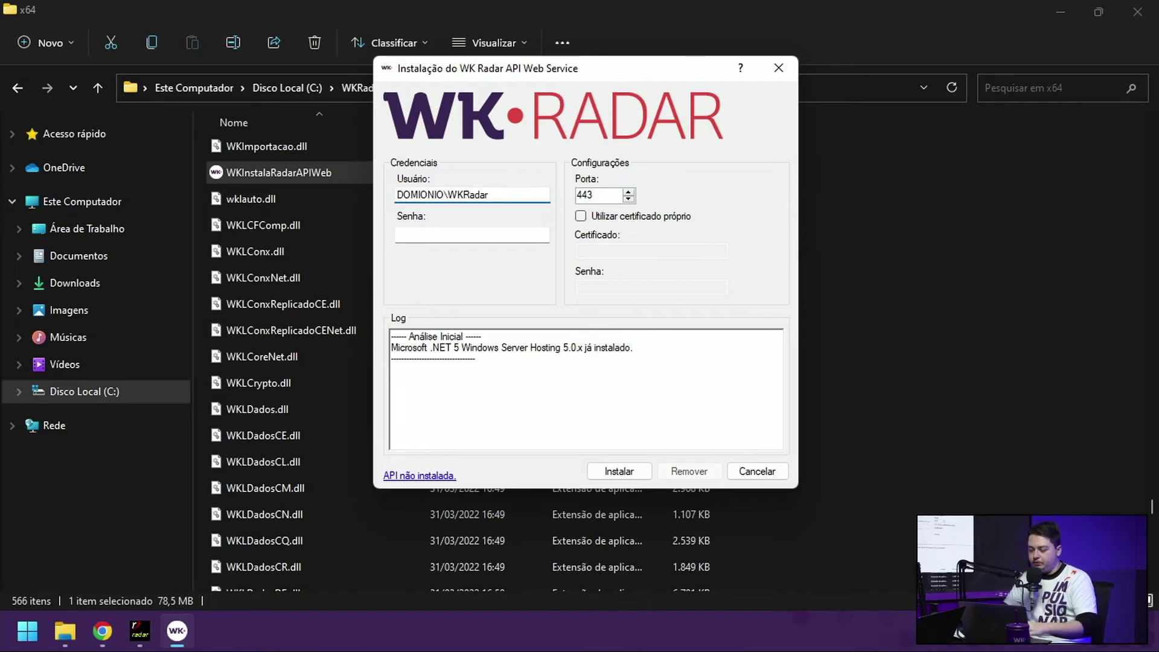
{"action": "left_click", "coordinate": [420, 194]}
{"action": "key", "text": "Delete"}
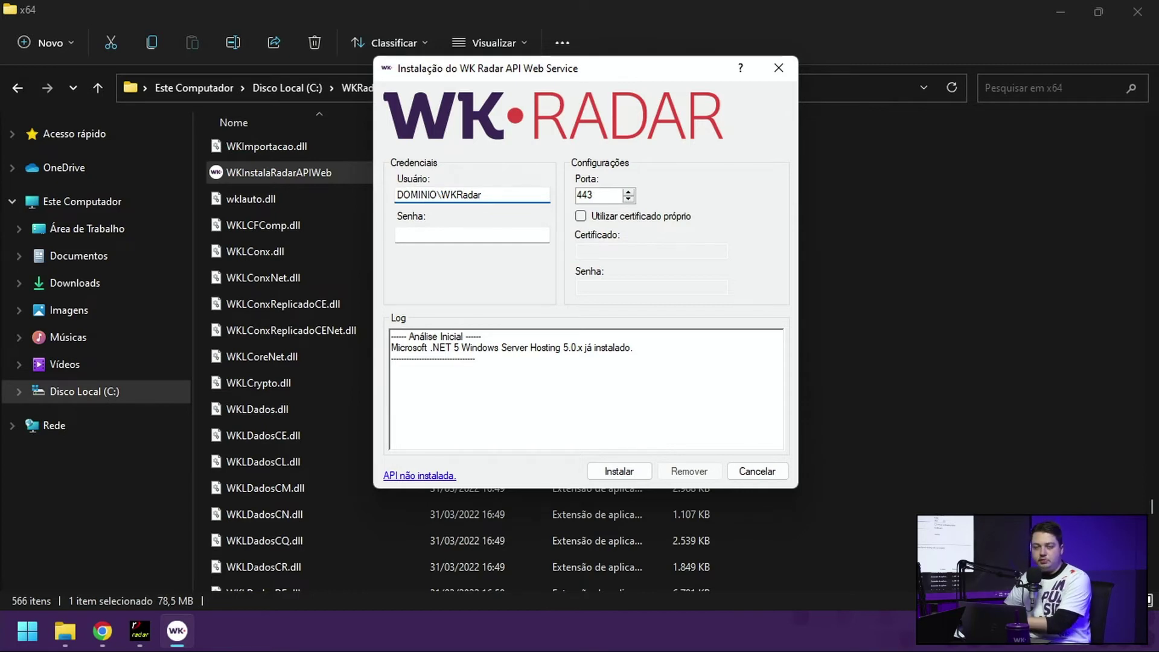
{"action": "left_click_drag", "start_coordinate": [440, 194], "coordinate": [396, 195]}
{"action": "key", "text": "Delete"}
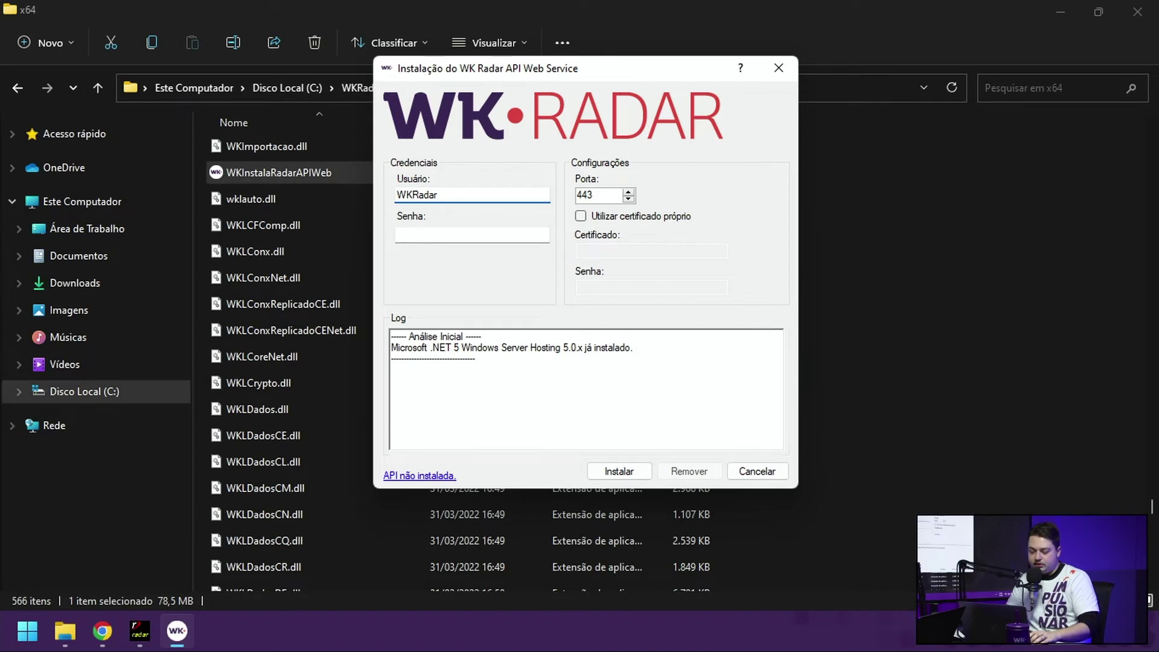
{"action": "left_click", "coordinate": [472, 234]}
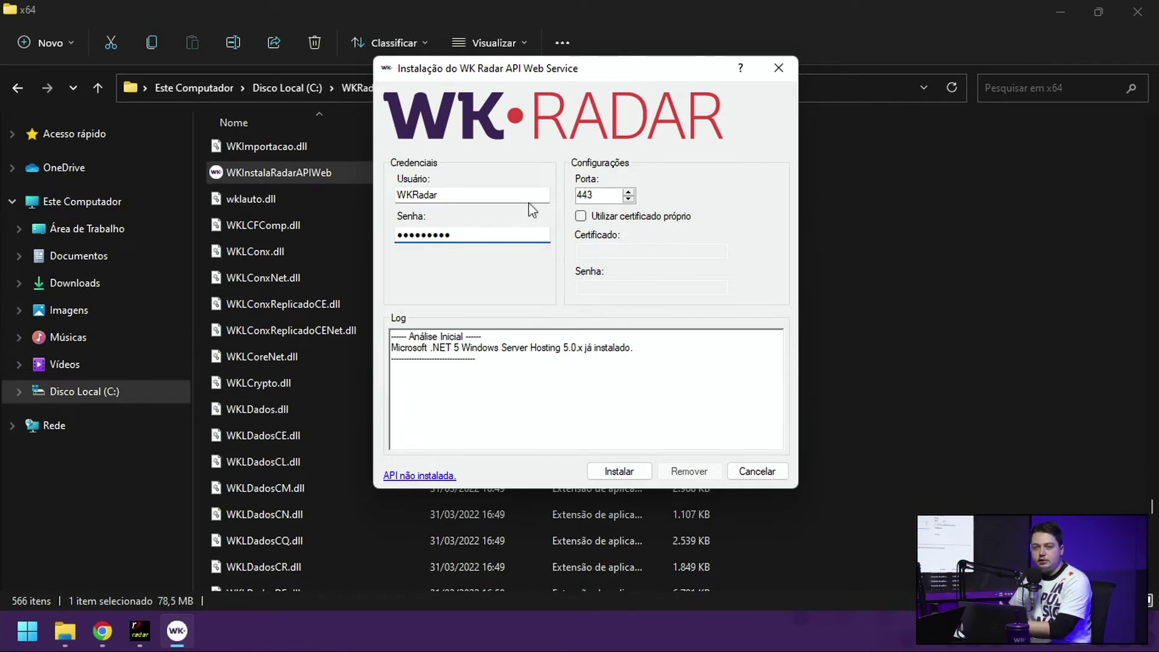
{"action": "left_click", "coordinate": [626, 474]}
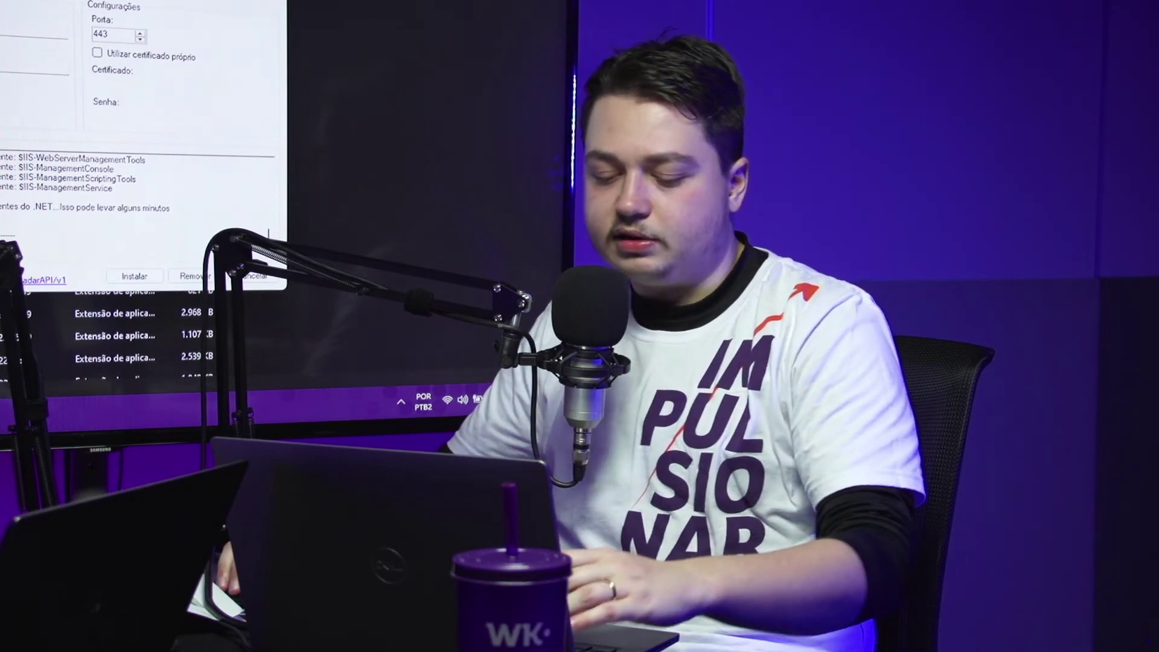
Step: Clear to the desktop, show desktop icons via Exibir > Mostrar ícones da área de trabalho, and launch WK Radar
{"action": "key", "text": "super+d"}
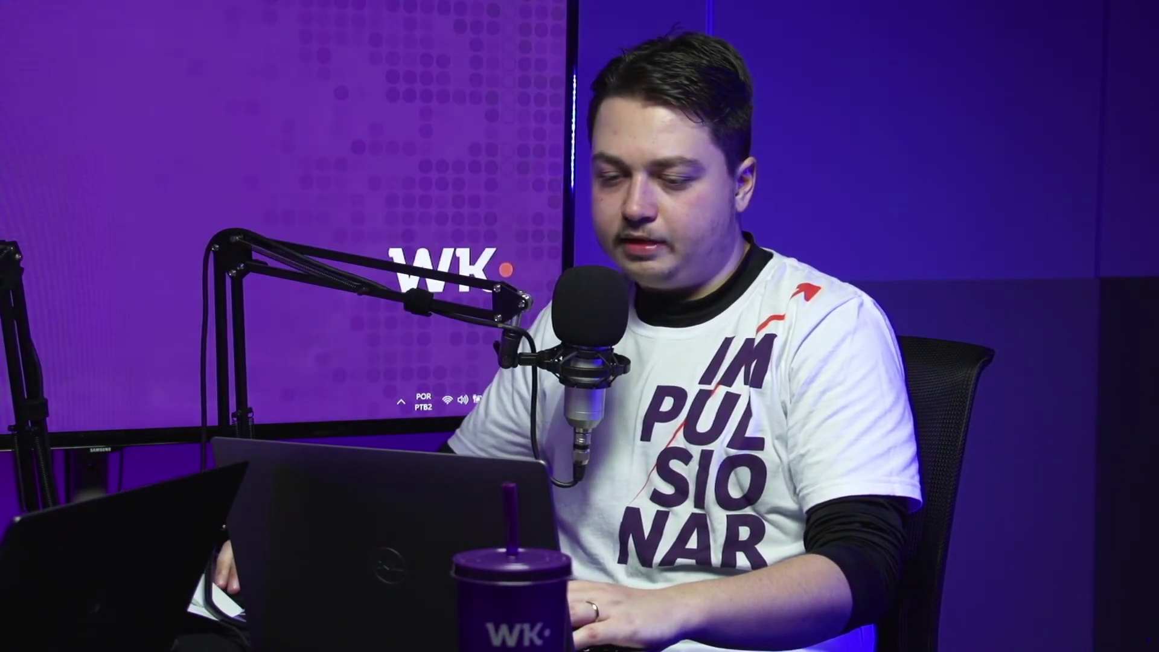
{"action": "right_click", "coordinate": [494, 238]}
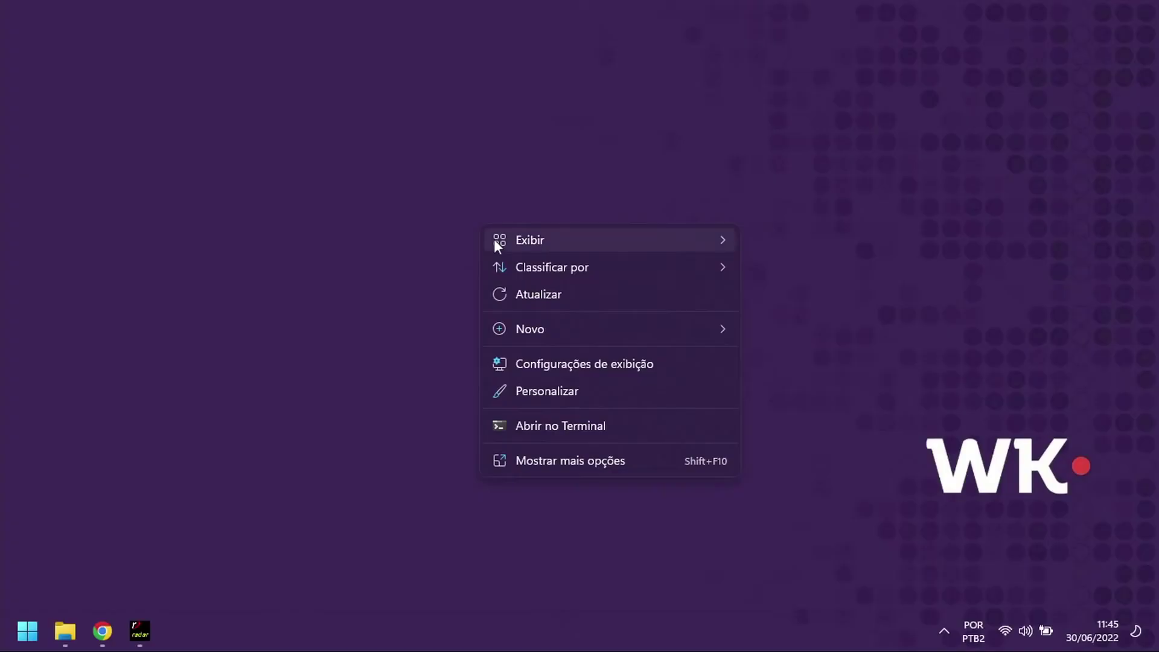
{"action": "mouse_move", "coordinate": [501, 236]}
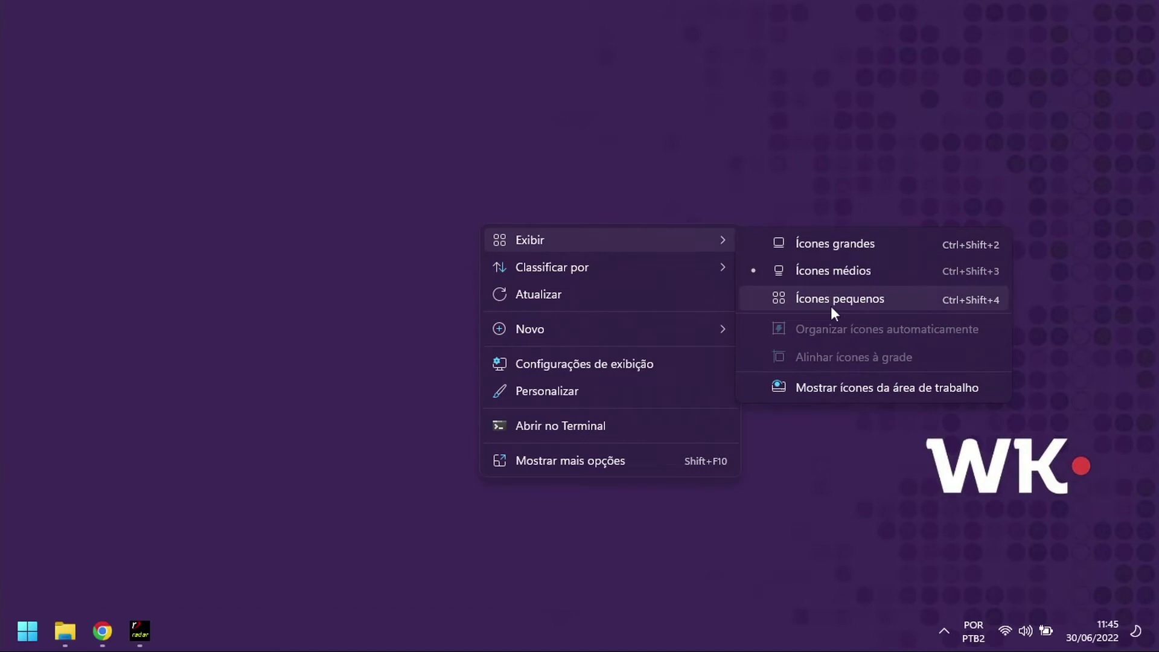
{"action": "left_click", "coordinate": [810, 384]}
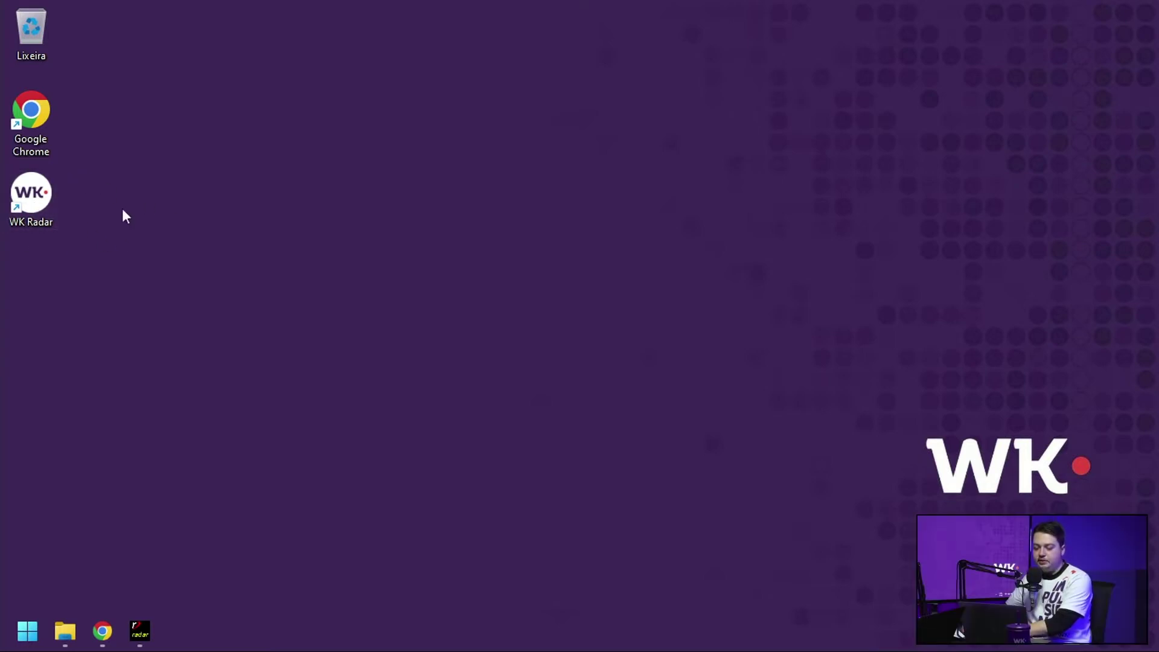
{"action": "double_click", "coordinate": [44, 209]}
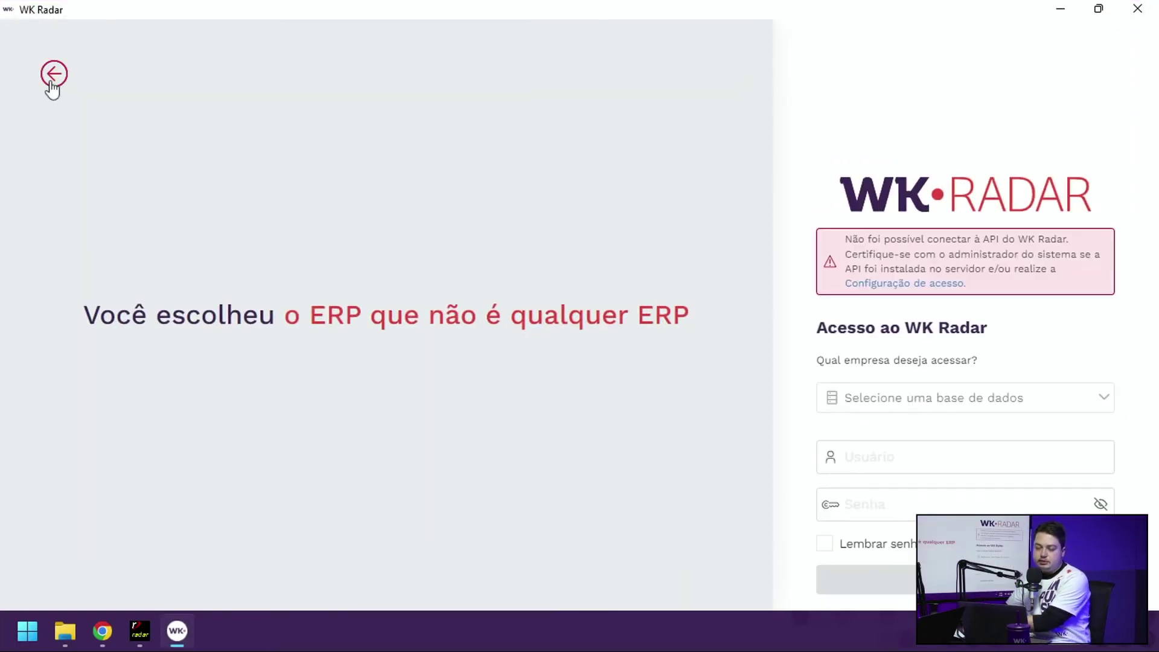
Step: Return to the welcome page and pick Acesso local as the access method
{"action": "left_click", "coordinate": [52, 77]}
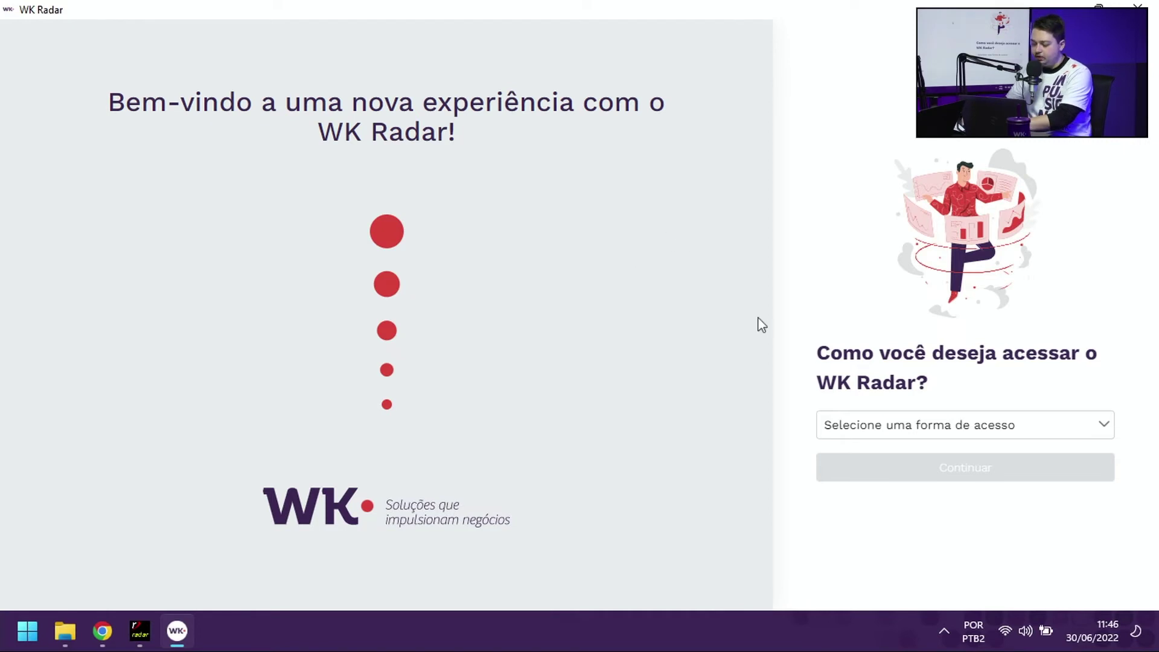
{"action": "left_click", "coordinate": [849, 426]}
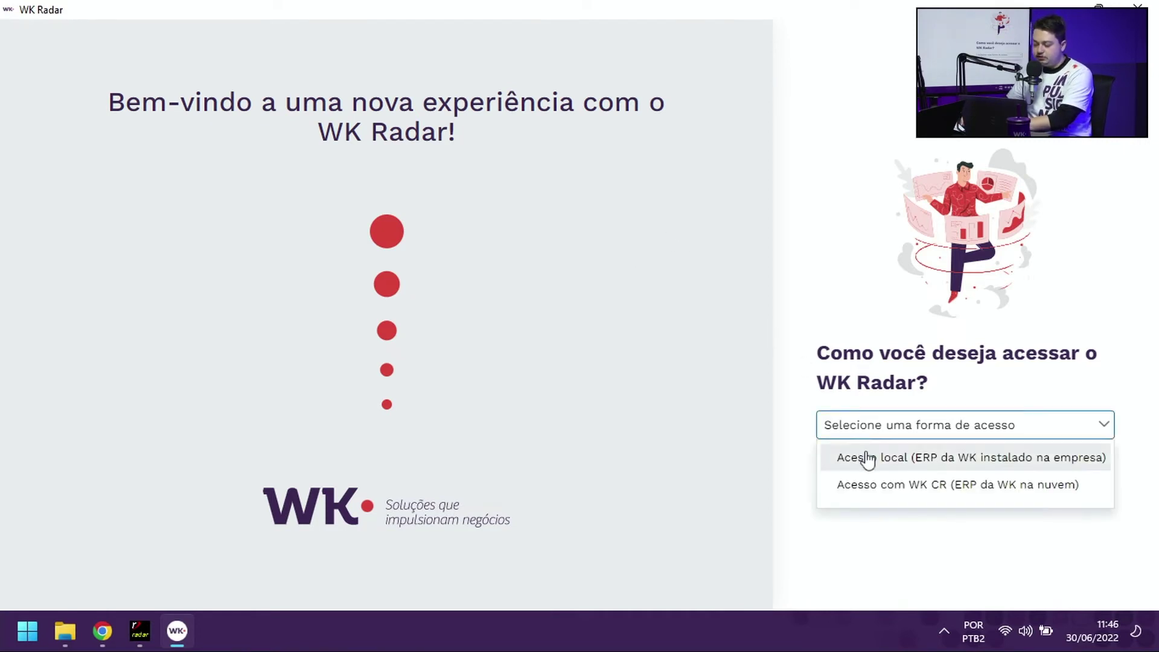
{"action": "left_click", "coordinate": [916, 465]}
{"action": "left_click", "coordinate": [931, 473]}
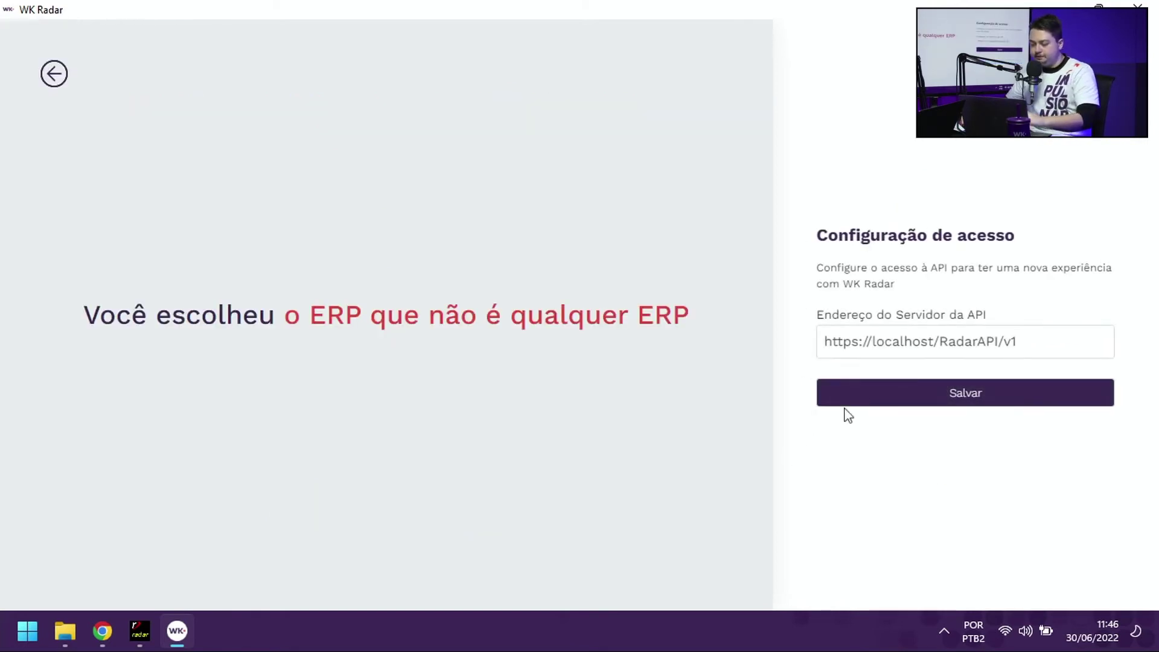
{"action": "left_click_drag", "start_coordinate": [1020, 339], "coordinate": [785, 349]}
{"action": "left_click", "coordinate": [843, 342]}
{"action": "left_click_drag", "start_coordinate": [1013, 346], "coordinate": [781, 346]}
{"action": "left_click", "coordinate": [1022, 344]}
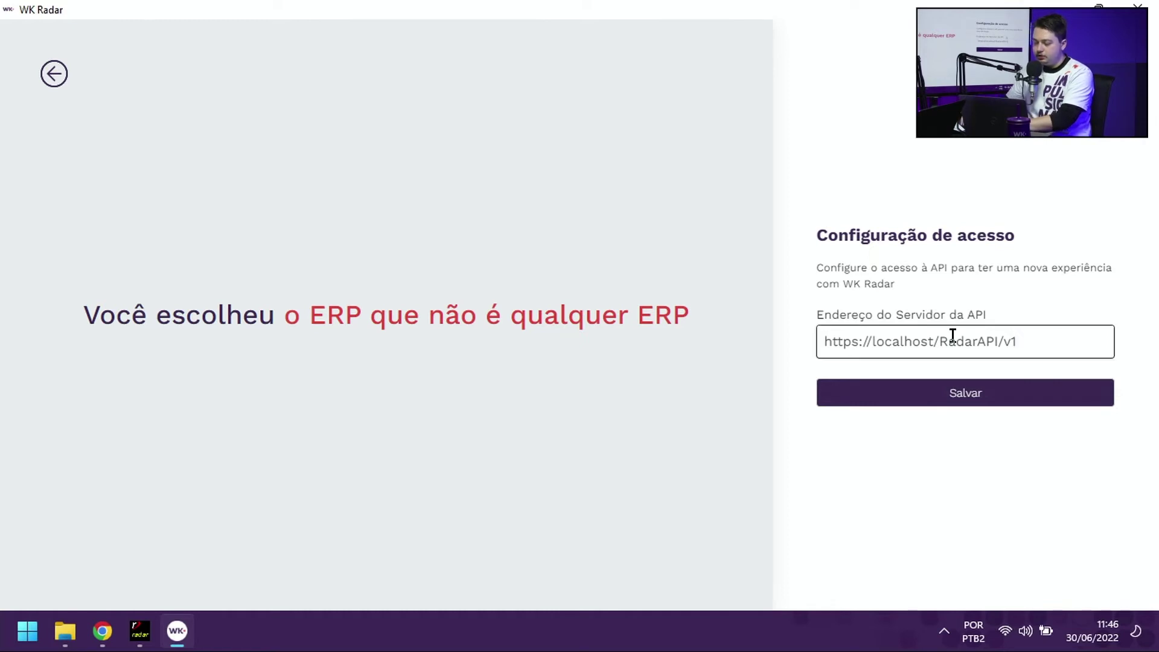
{"action": "left_click_drag", "start_coordinate": [1042, 338], "coordinate": [740, 349]}
{"action": "left_click", "coordinate": [874, 338]}
{"action": "double_click", "coordinate": [1024, 335]}
{"action": "triple_click", "coordinate": [861, 339]}
{"action": "left_click", "coordinate": [862, 339]}
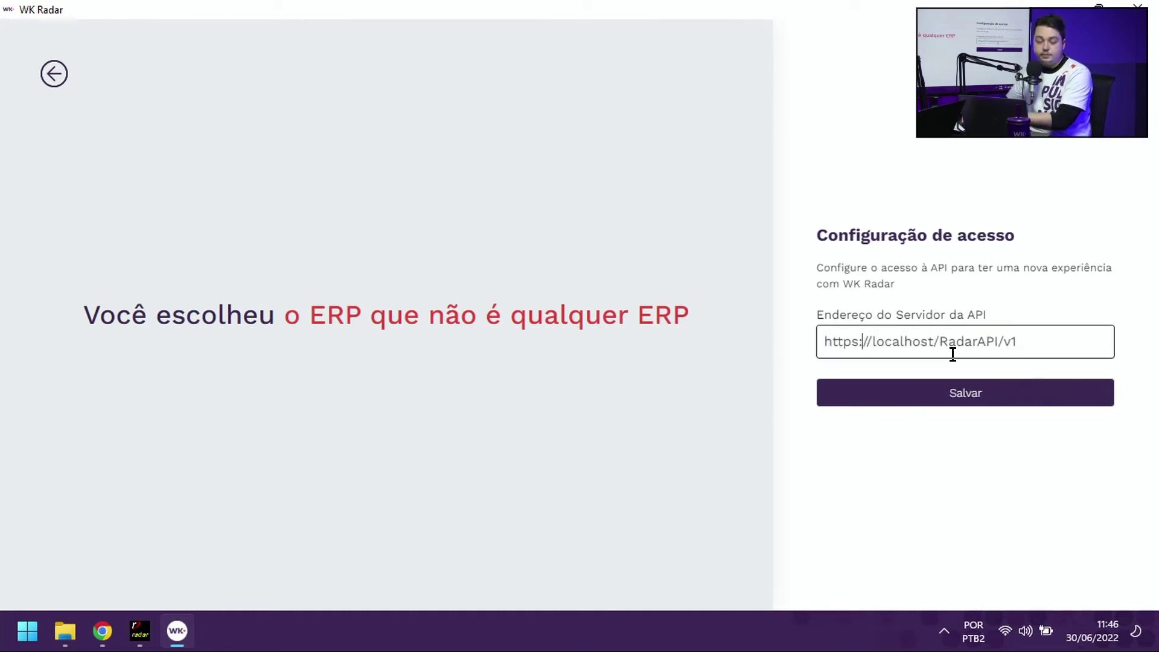
{"action": "left_click", "coordinate": [933, 394]}
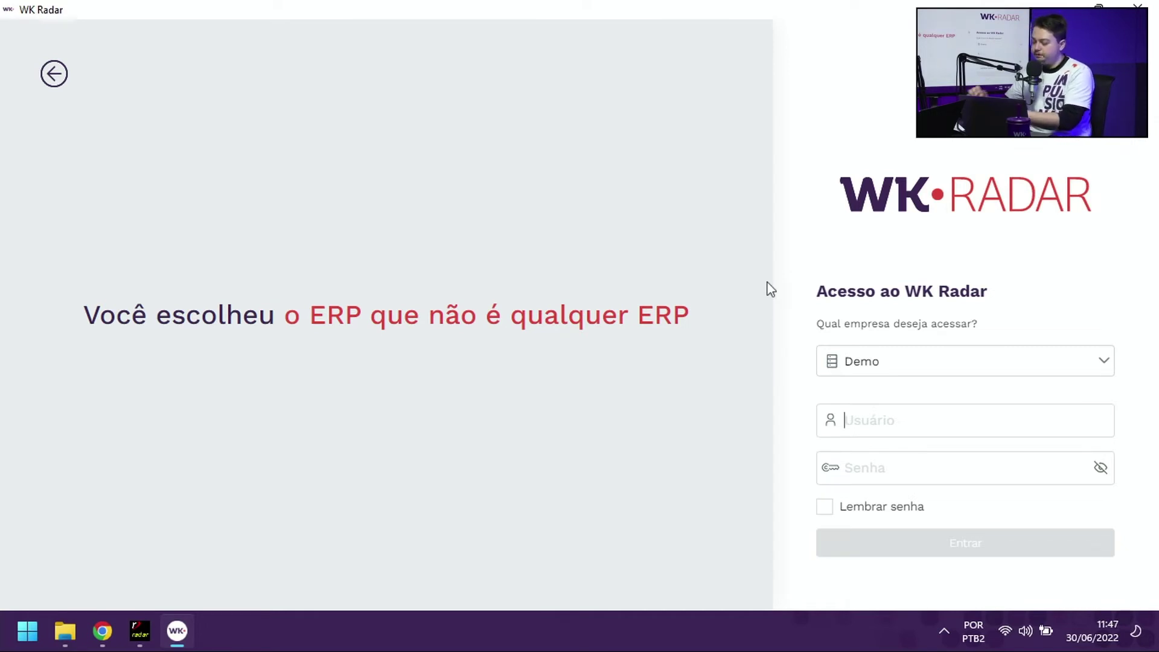
Step: Choose the Demo company database, enter the user name and password, and log in
{"action": "left_click", "coordinate": [889, 362]}
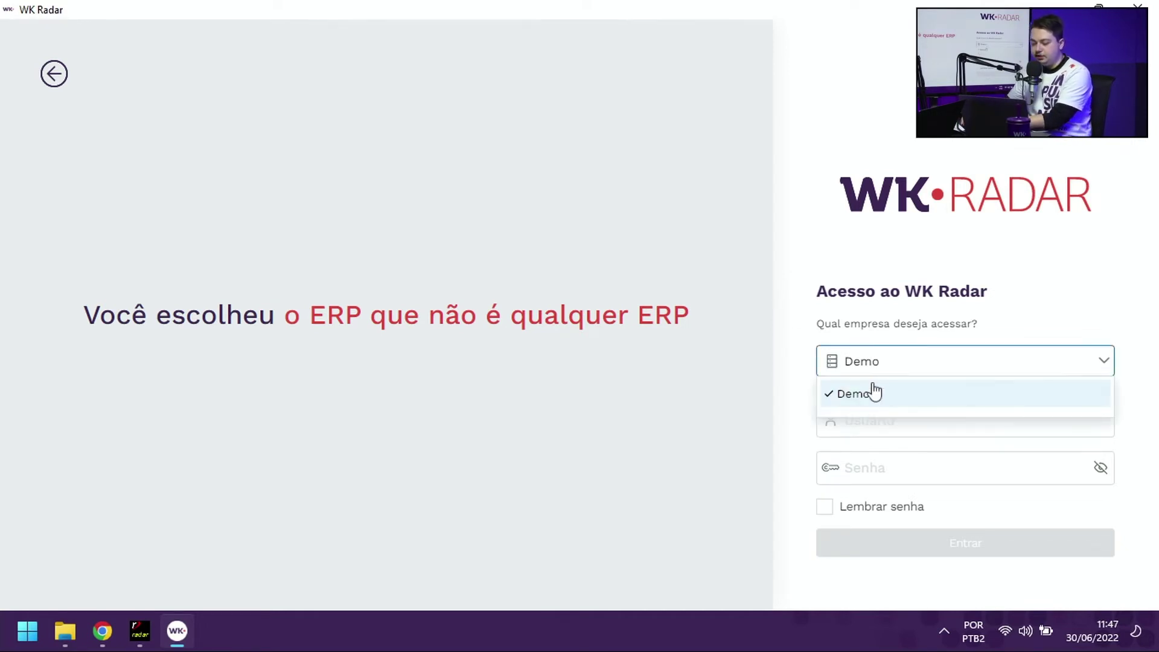
{"action": "left_click", "coordinate": [864, 396]}
{"action": "left_click", "coordinate": [872, 409]}
{"action": "type", "text": "wk"}
{"action": "key", "text": "Tab"}
{"action": "type", "text": "wk"}
{"action": "key", "text": "Return"}
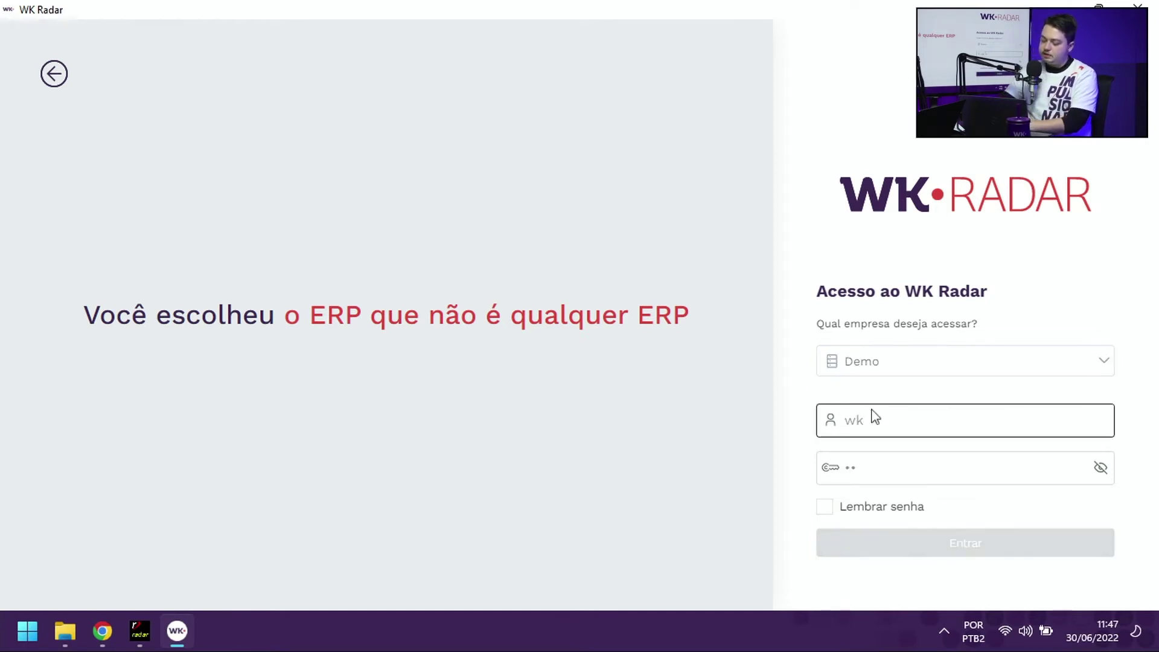